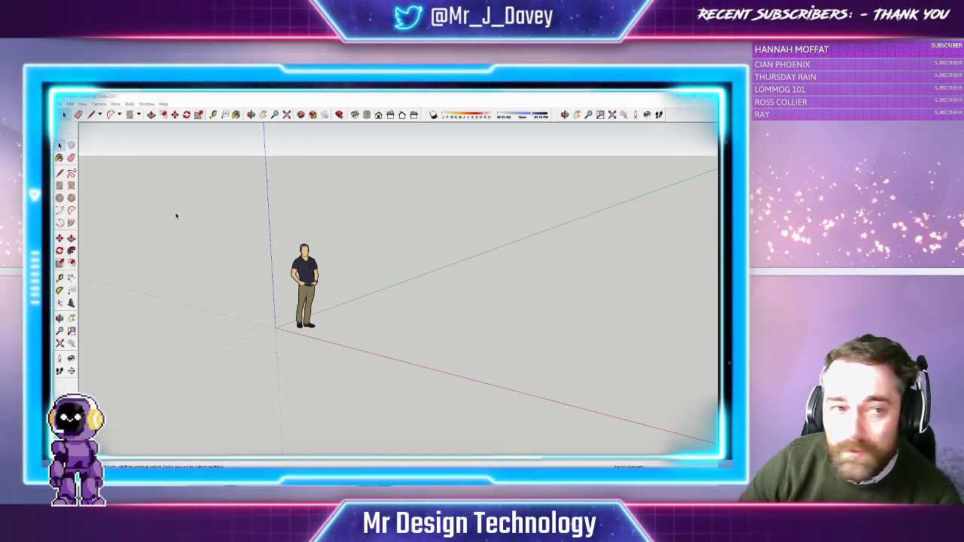
Open and close the View > Toolbars settings, then delete the default person figure
{"action": "left_click", "coordinate": [81, 104]}
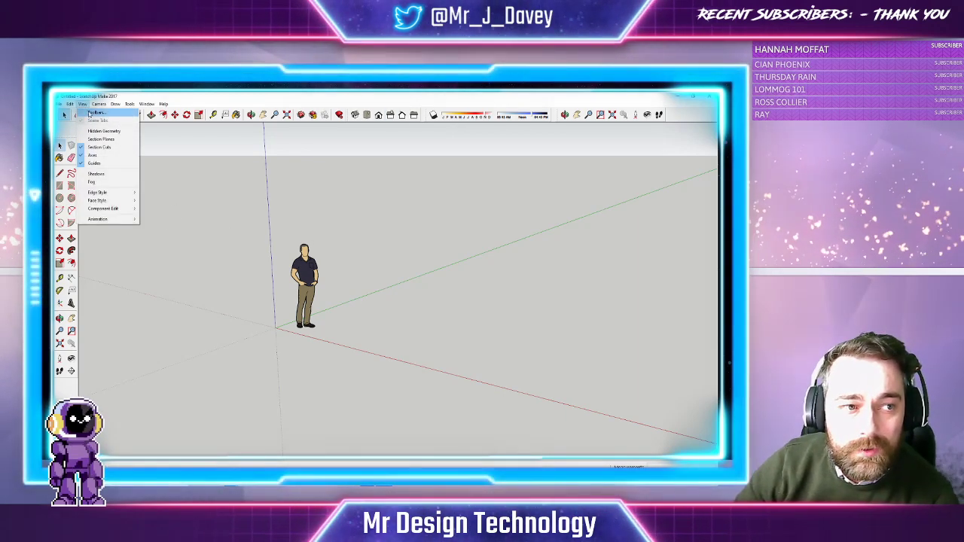
{"action": "left_click", "coordinate": [96, 112]}
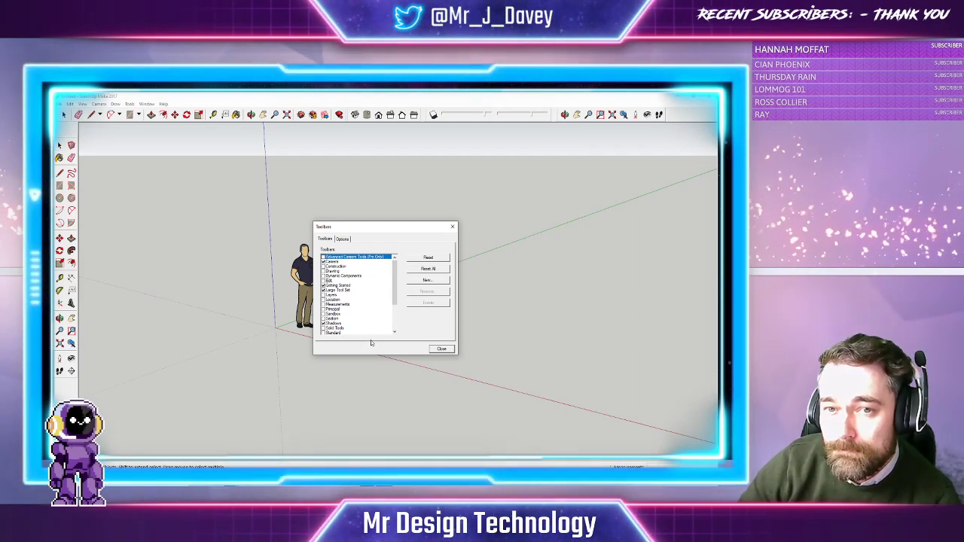
{"action": "left_click", "coordinate": [442, 349]}
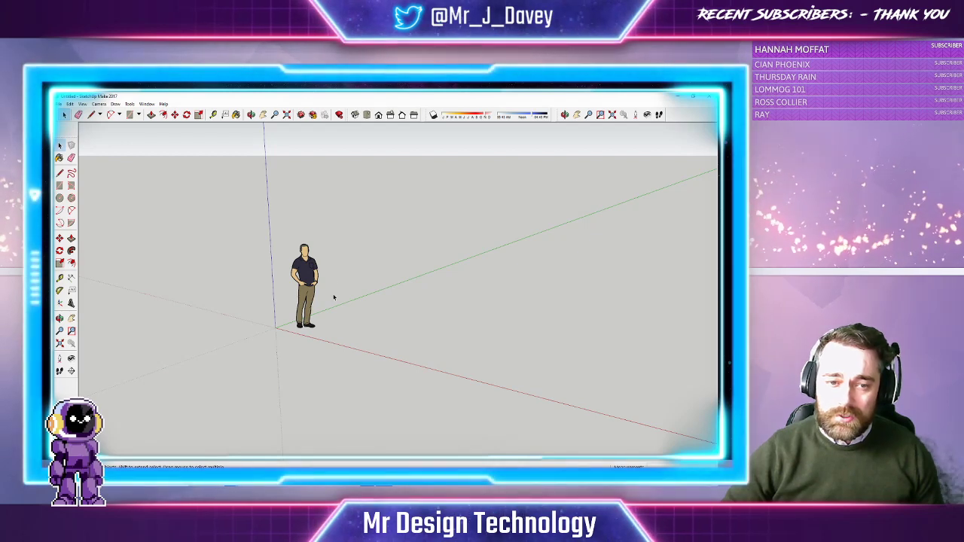
{"action": "left_click_drag", "start_coordinate": [254, 225], "coordinate": [360, 353]}
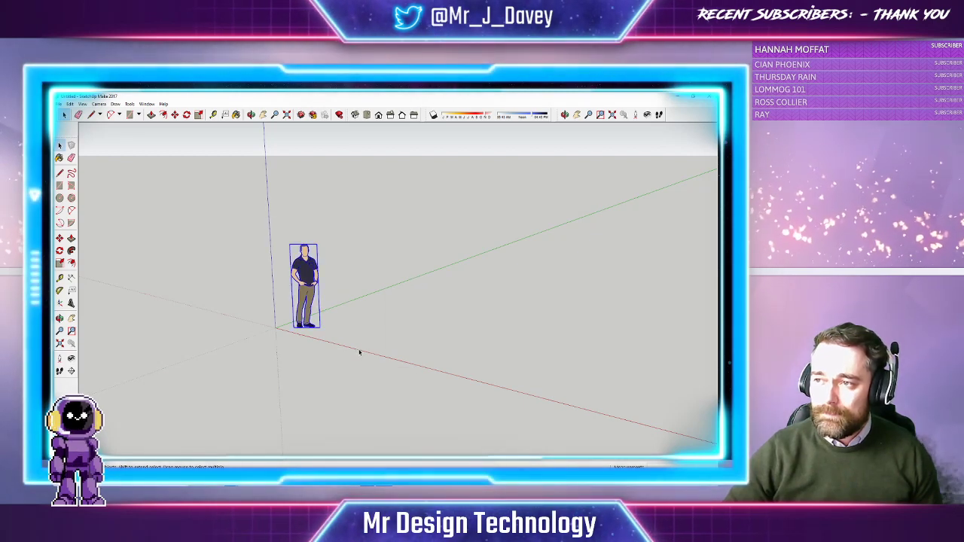
{"action": "key", "text": "Delete"}
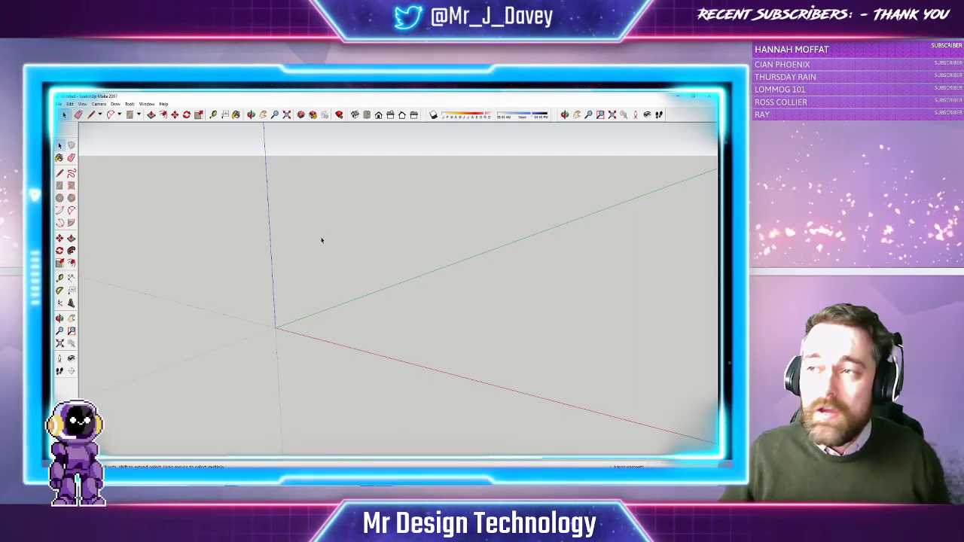
Draw a ground rectangle from the axes origin to an opposite corner
{"action": "left_click", "coordinate": [129, 115]}
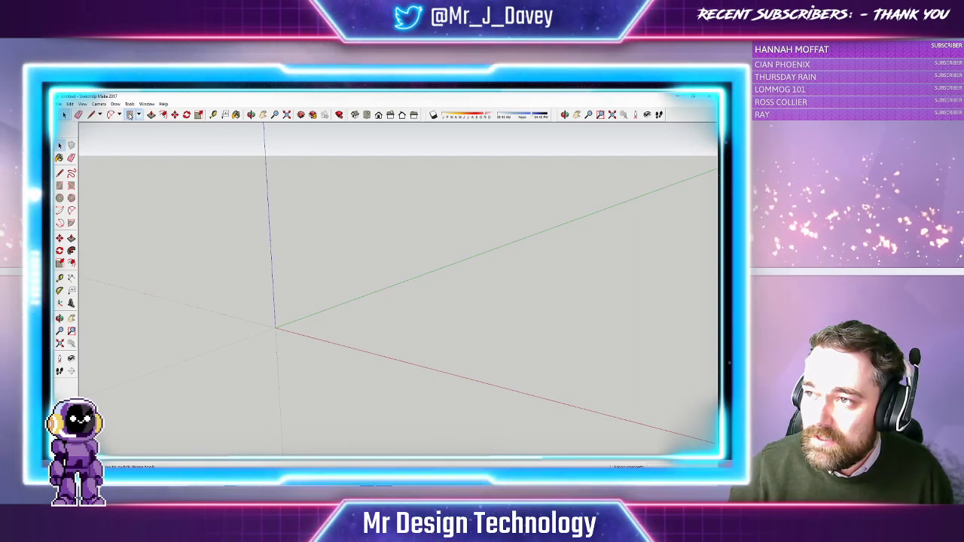
{"action": "left_click", "coordinate": [276, 326]}
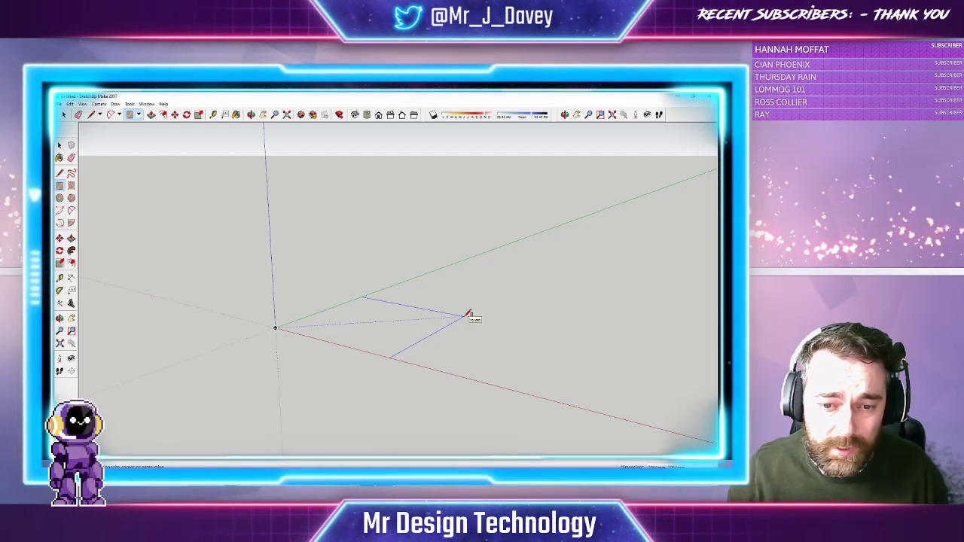
{"action": "left_click", "coordinate": [467, 315]}
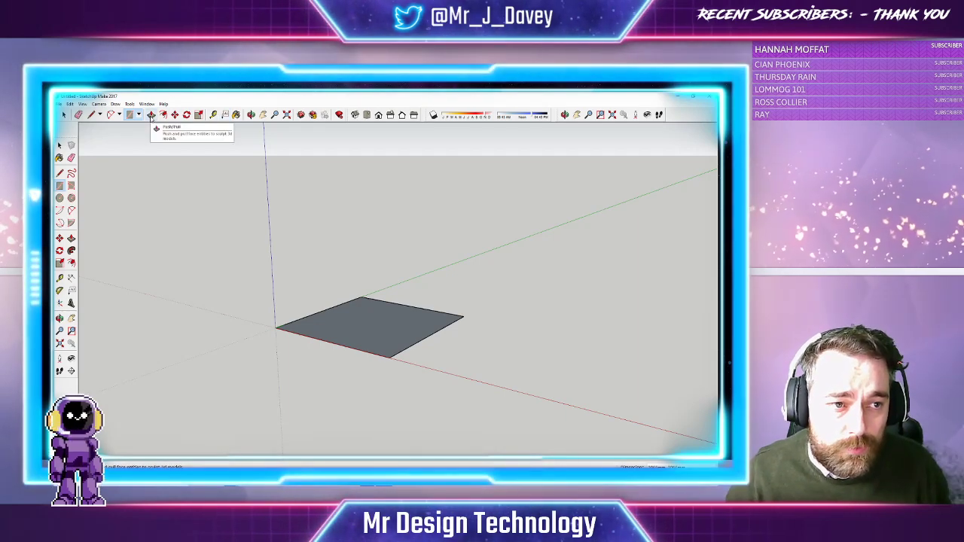
{"action": "left_click", "coordinate": [151, 116]}
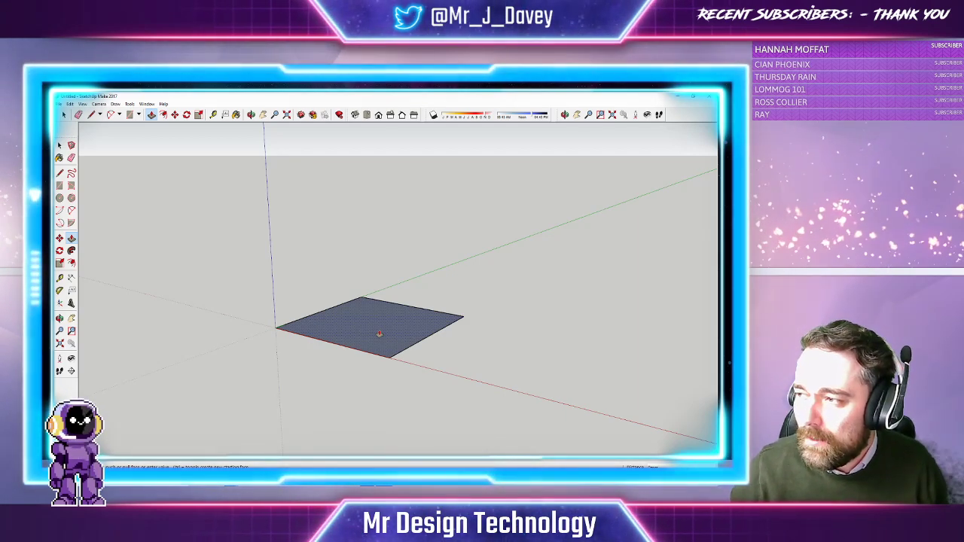
Pull the rectangle up into a tall box and orbit to view its top
{"action": "left_click", "coordinate": [379, 333]}
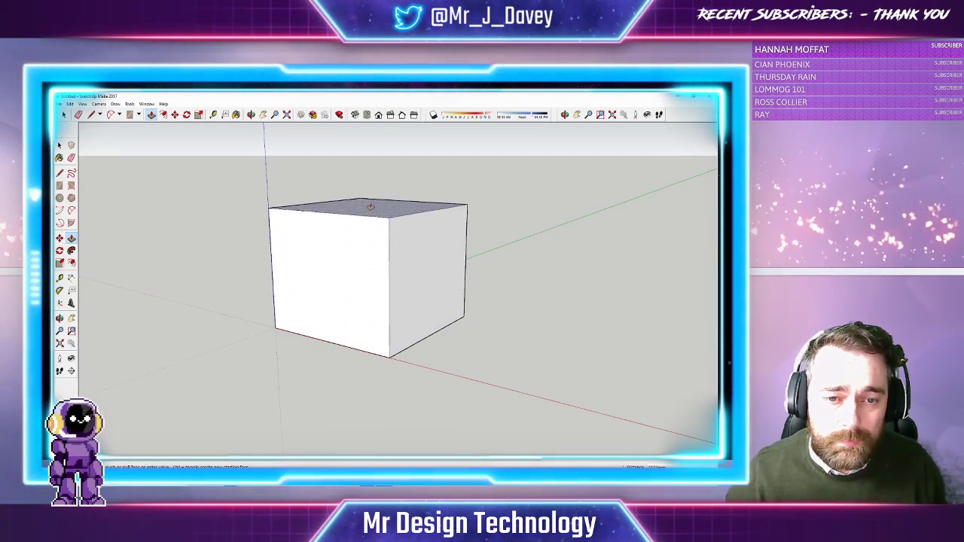
{"action": "left_click", "coordinate": [361, 152]}
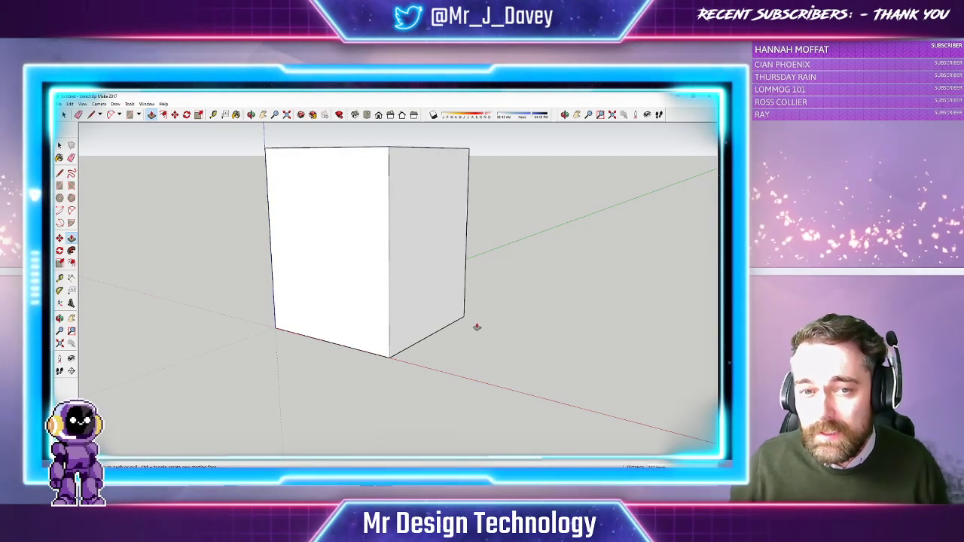
{"action": "left_click", "coordinate": [250, 114]}
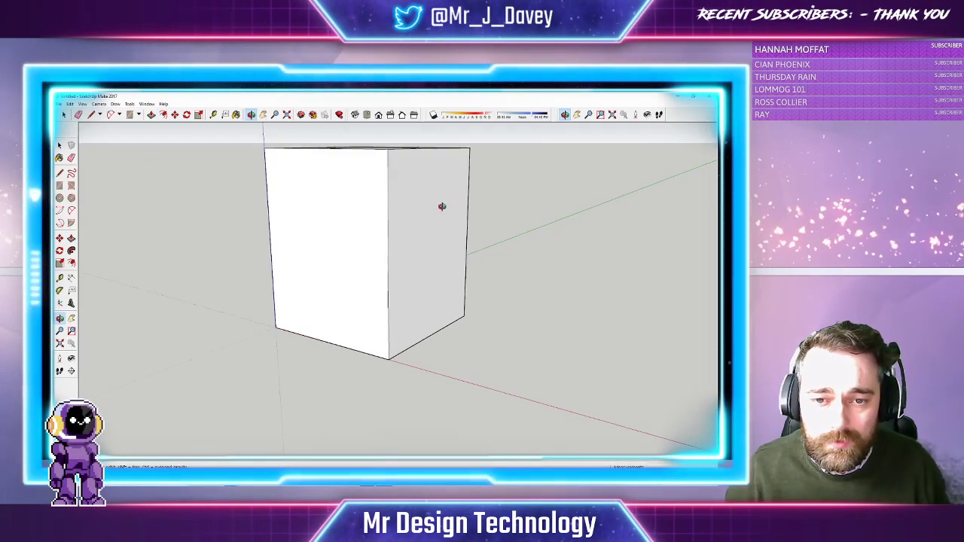
{"action": "mouse_move", "coordinate": [441, 206]}
{"action": "left_mouse_down"}
{"action": "mouse_move", "coordinate": [359, 241]}
{"action": "mouse_move", "coordinate": [296, 236]}
{"action": "mouse_move", "coordinate": [473, 276]}
{"action": "mouse_move", "coordinate": [515, 256]}
{"action": "mouse_move", "coordinate": [370, 272]}
{"action": "mouse_move", "coordinate": [452, 263]}
{"action": "mouse_move", "coordinate": [392, 257]}
{"action": "left_mouse_up"}
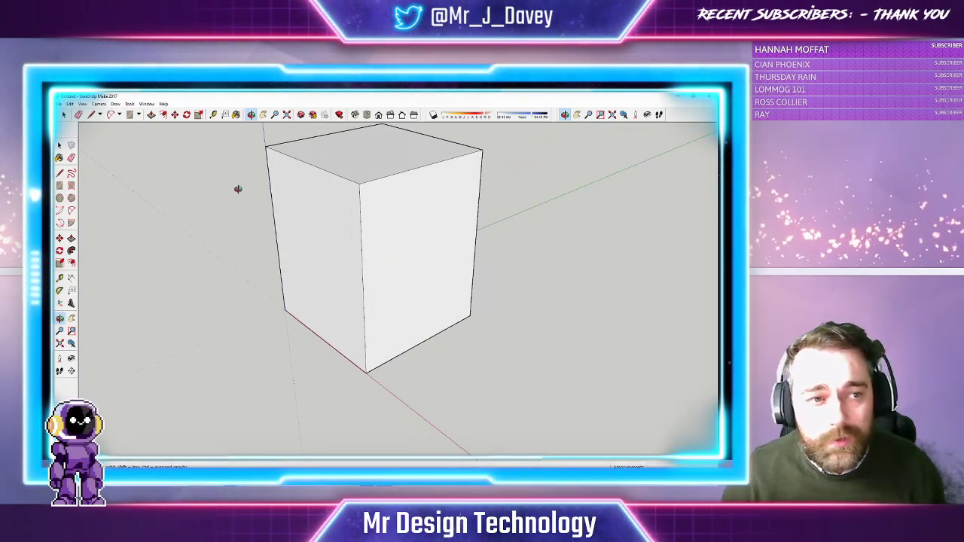
{"action": "left_click", "coordinate": [91, 114]}
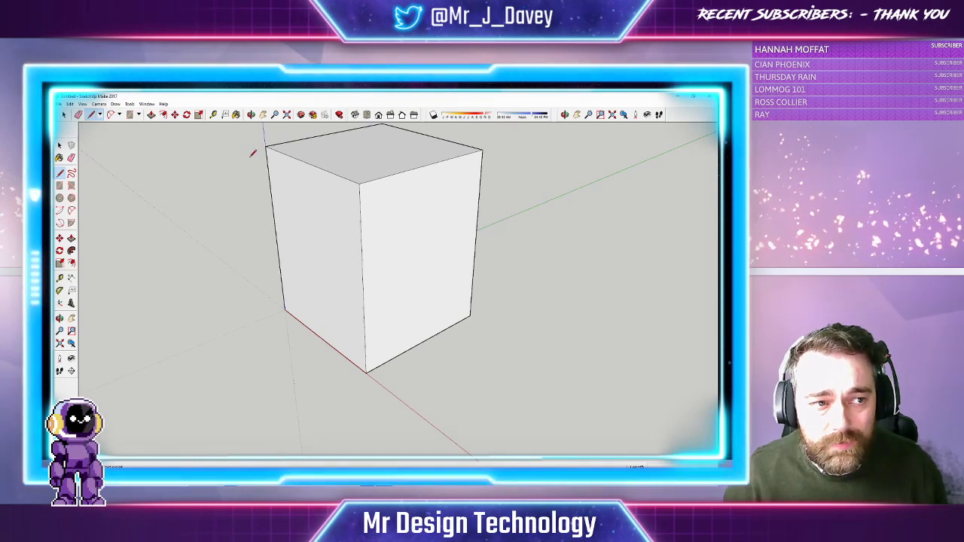
Draw horizontal edge-to-edge lines across the box front, marking four drawer sections
{"action": "left_click", "coordinate": [363, 287]}
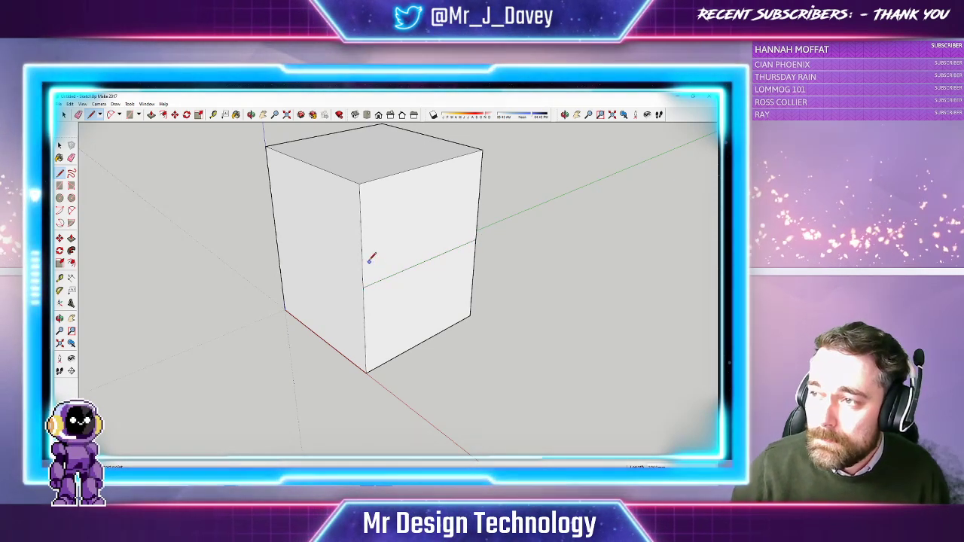
{"action": "left_click", "coordinate": [362, 238]}
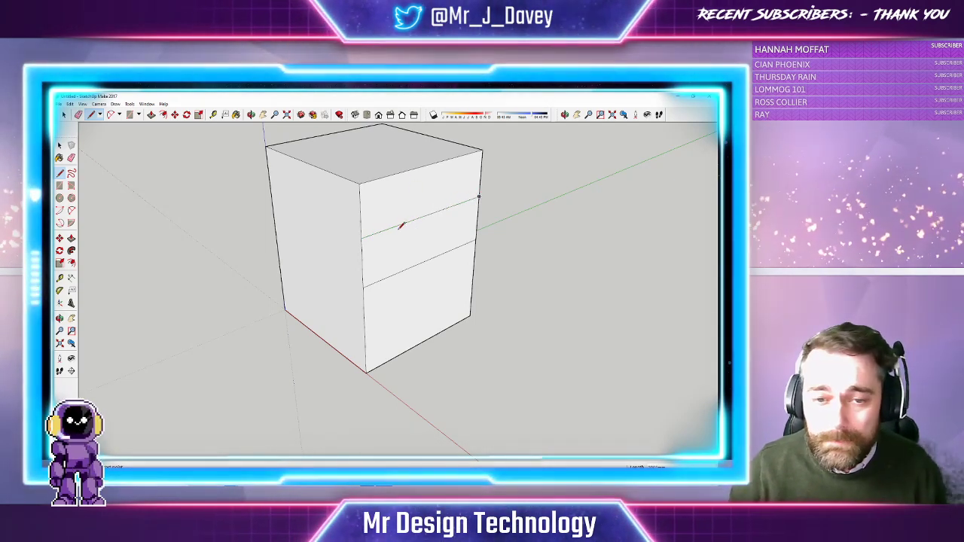
{"action": "left_click", "coordinate": [367, 329]}
{"action": "left_click", "coordinate": [472, 278]}
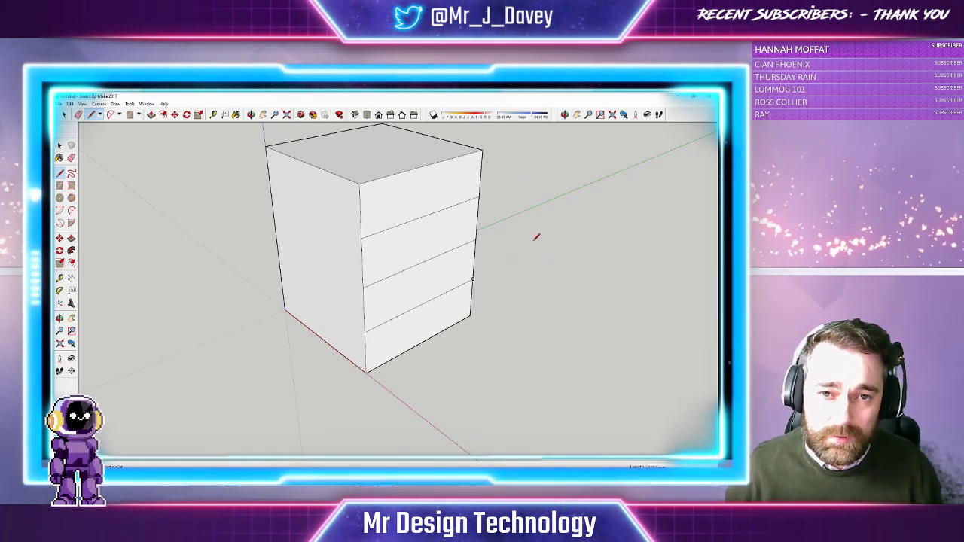
Push/Pull the bottom front section a little outward so it projects from the box
{"action": "left_click", "coordinate": [151, 115]}
{"action": "left_click", "coordinate": [340, 115]}
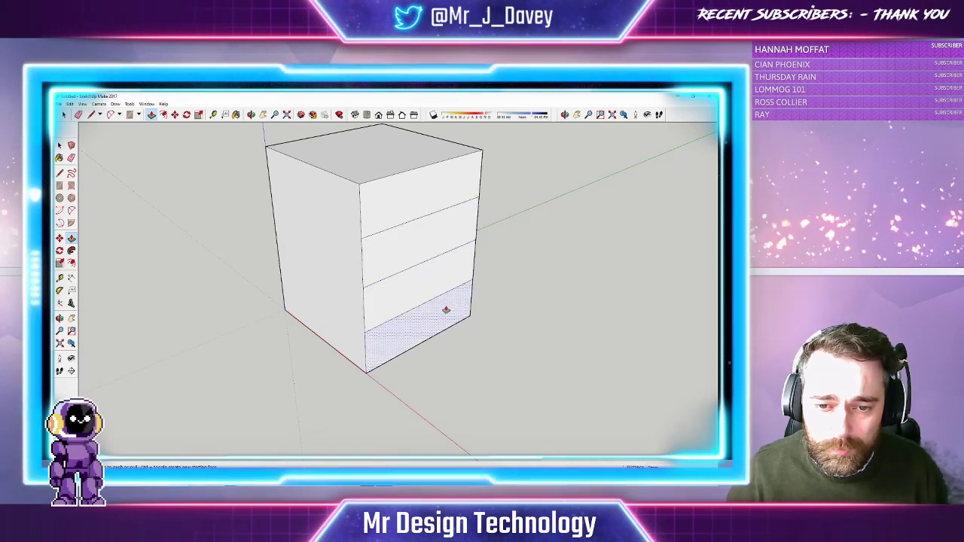
{"action": "left_click", "coordinate": [438, 323]}
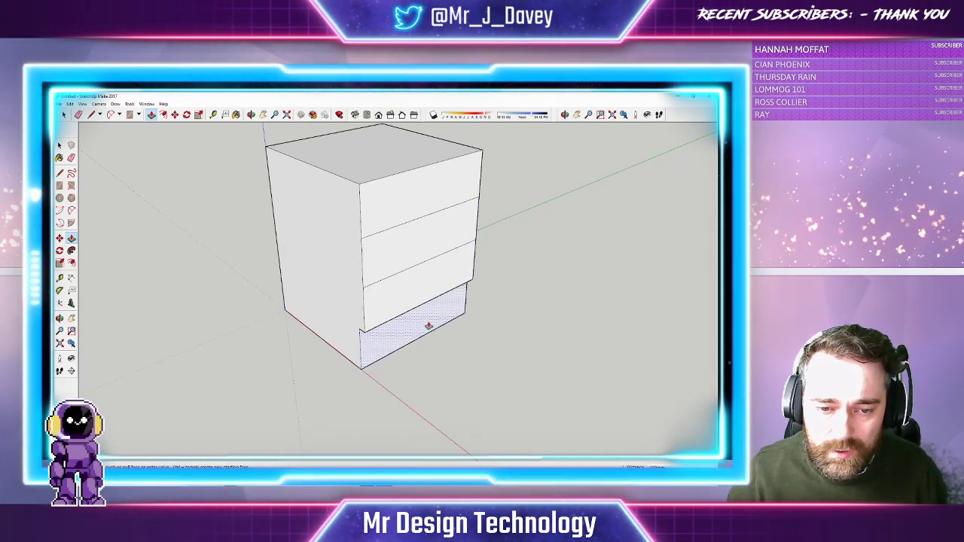
{"action": "left_click", "coordinate": [431, 327]}
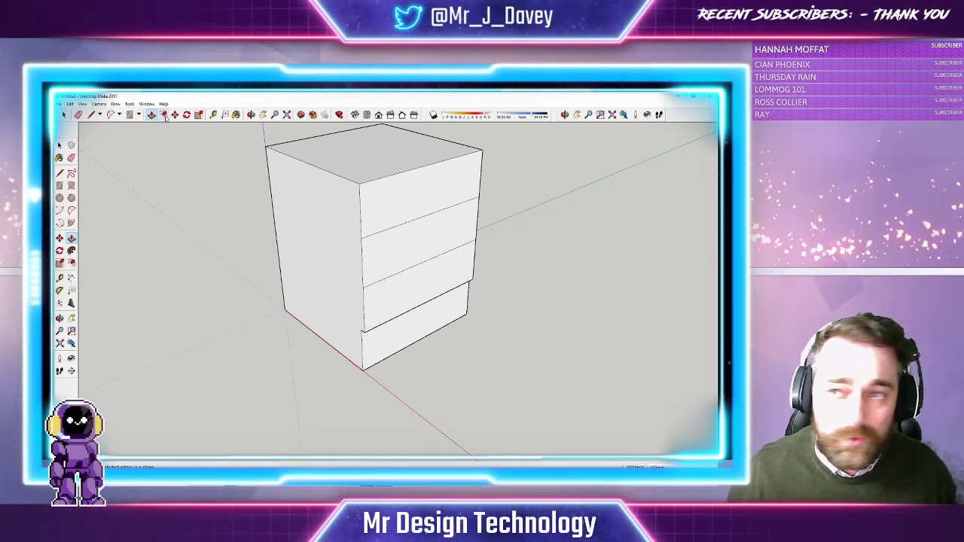
Offset a small inset border inside the top, second and third drawer faces
{"action": "left_click", "coordinate": [163, 114]}
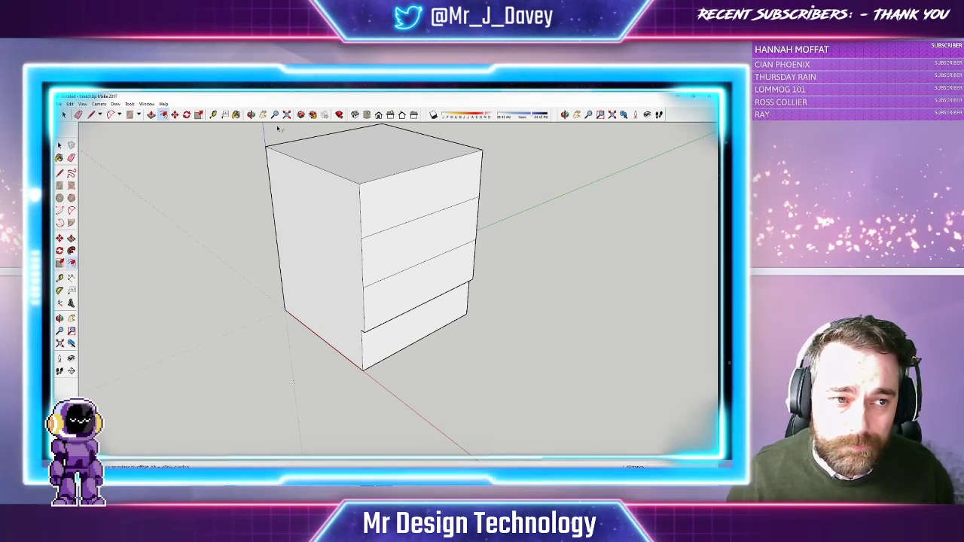
{"action": "left_click", "coordinate": [363, 190]}
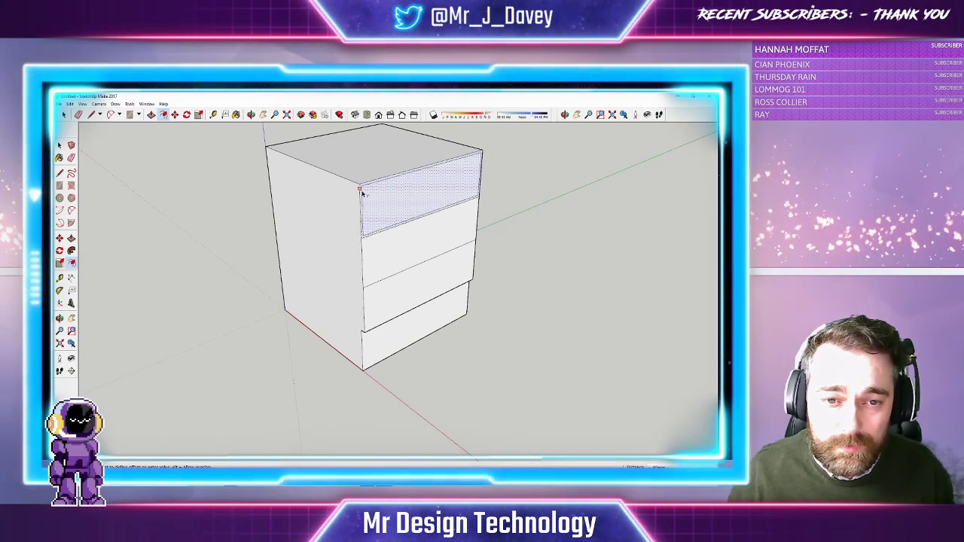
{"action": "left_click", "coordinate": [365, 195]}
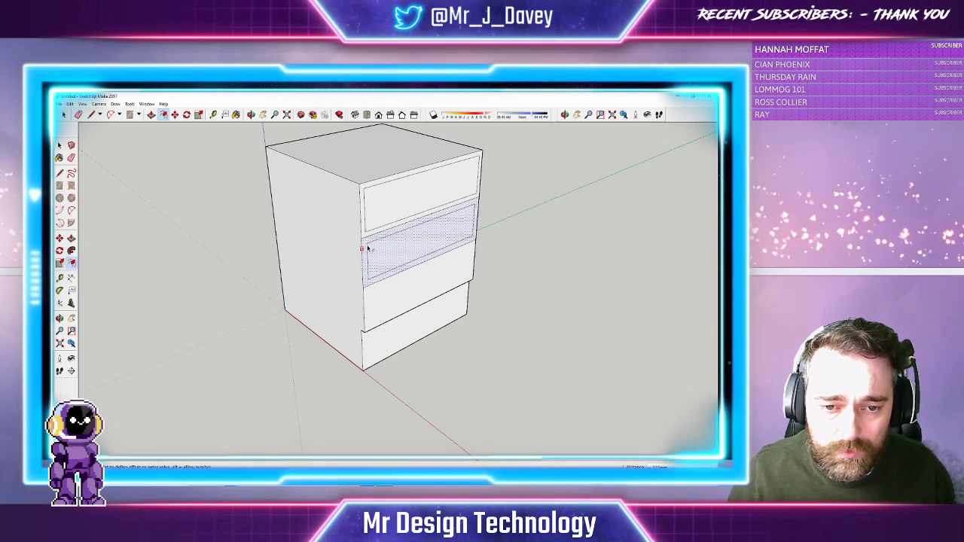
{"action": "left_click", "coordinate": [366, 248]}
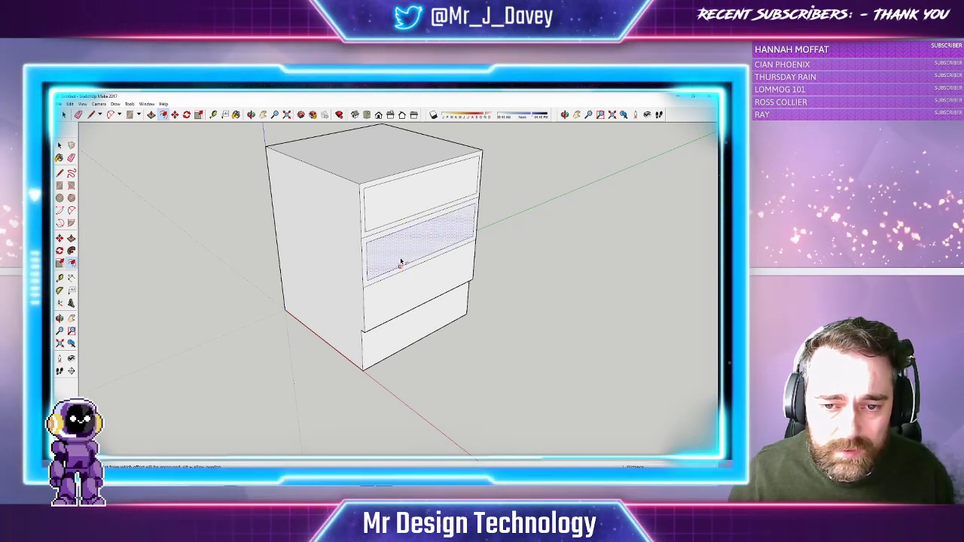
{"action": "left_click", "coordinate": [372, 297]}
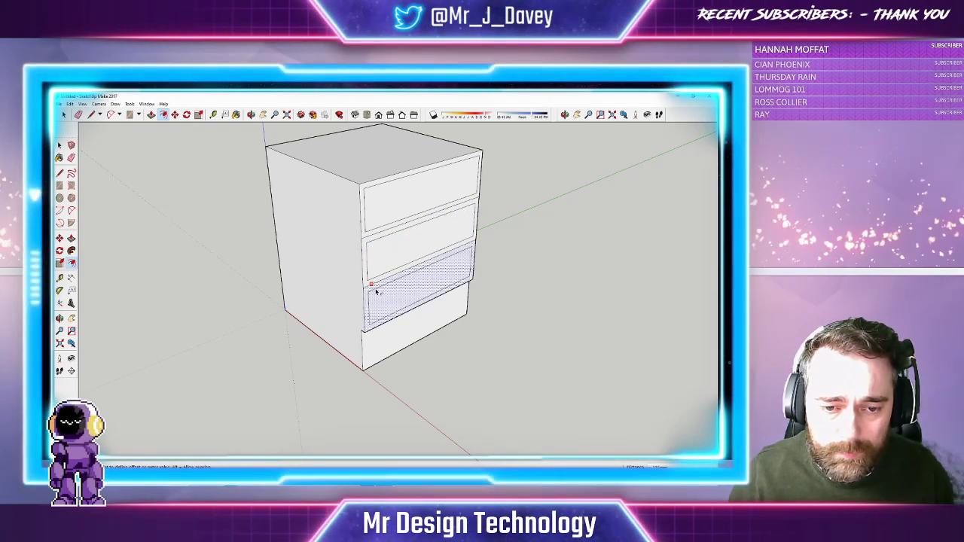
{"action": "left_click", "coordinate": [376, 292]}
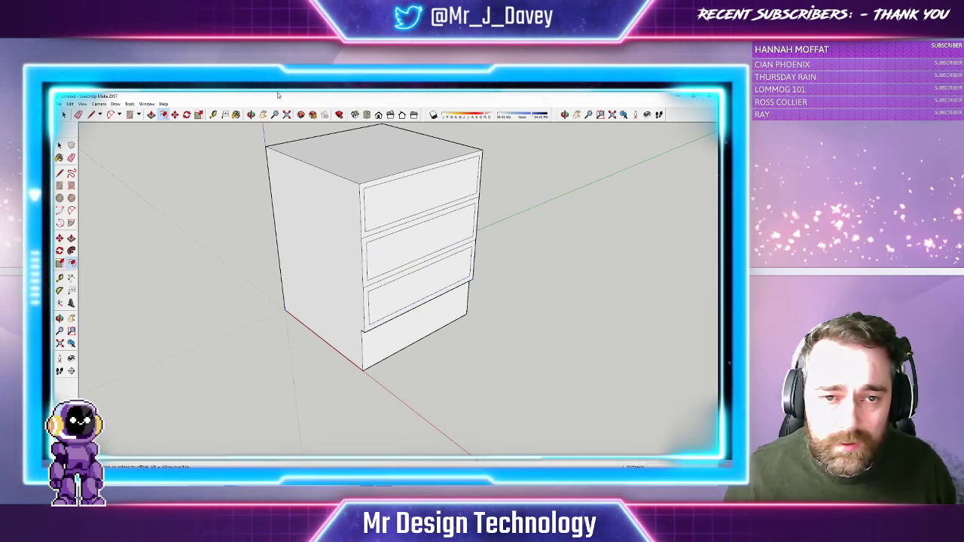
Pull the third drawer out of the chest and offset an inset outline on its top
{"action": "left_click", "coordinate": [151, 114]}
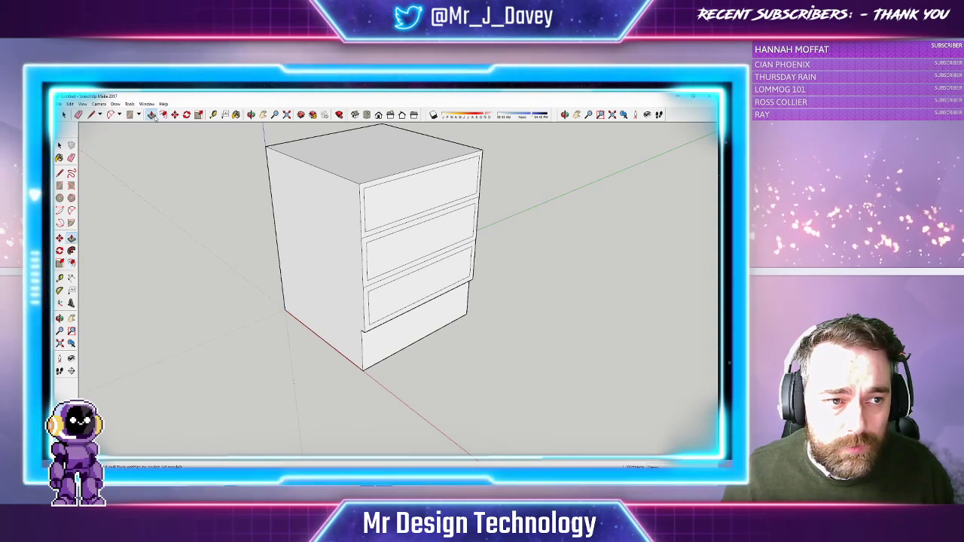
{"action": "left_click_drag", "start_coordinate": [429, 280], "coordinate": [458, 299]}
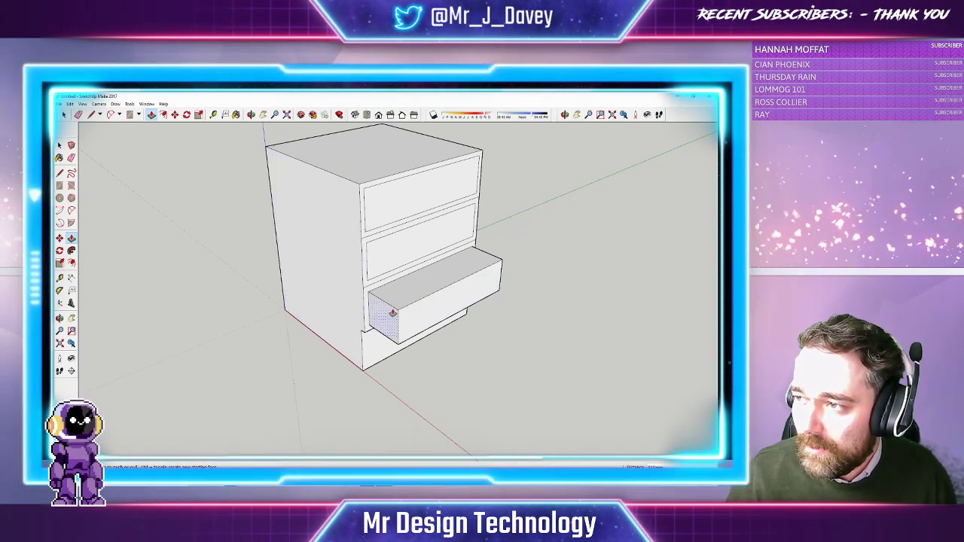
{"action": "left_click", "coordinate": [163, 115]}
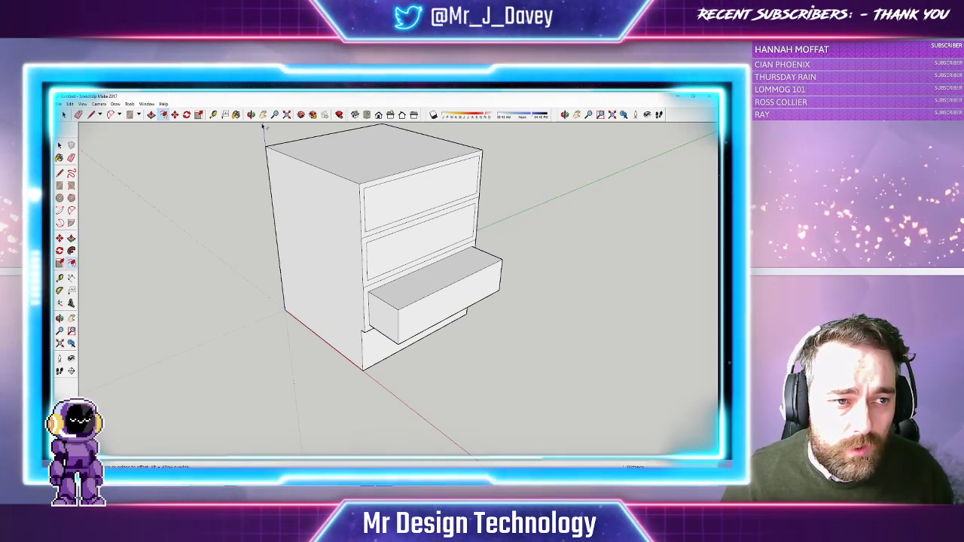
{"action": "left_click", "coordinate": [422, 278]}
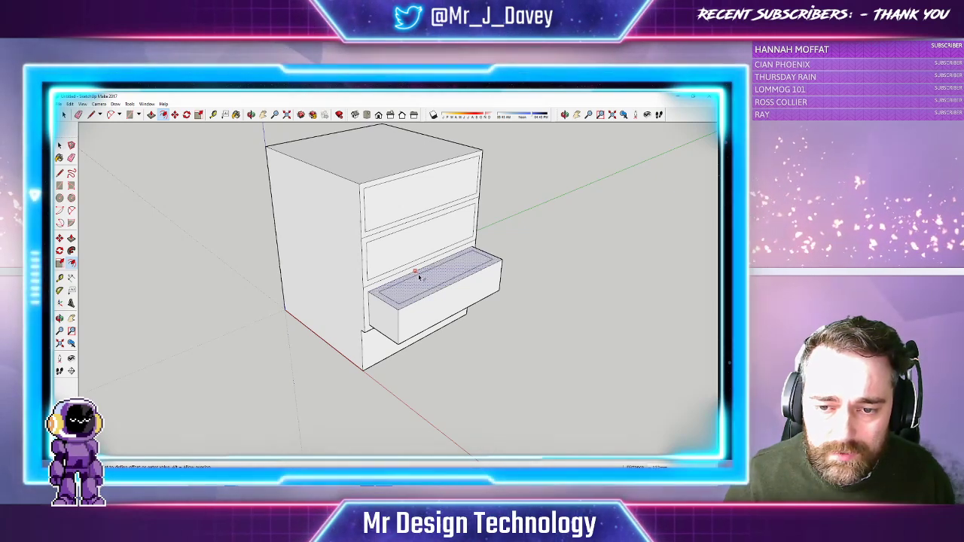
{"action": "left_click", "coordinate": [443, 283]}
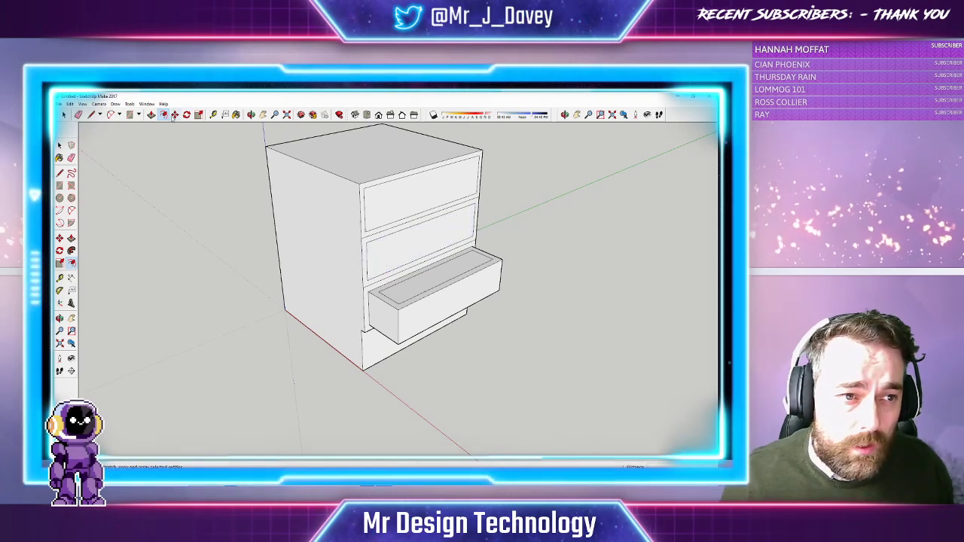
Push the drawer's inner face down to hollow it into a thin-walled open box
{"action": "left_click", "coordinate": [151, 113]}
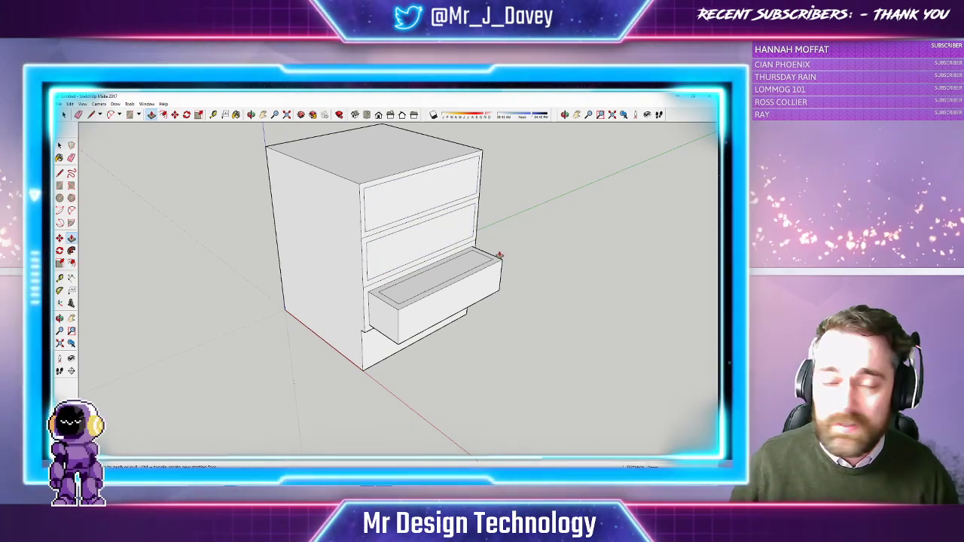
{"action": "left_click", "coordinate": [454, 265]}
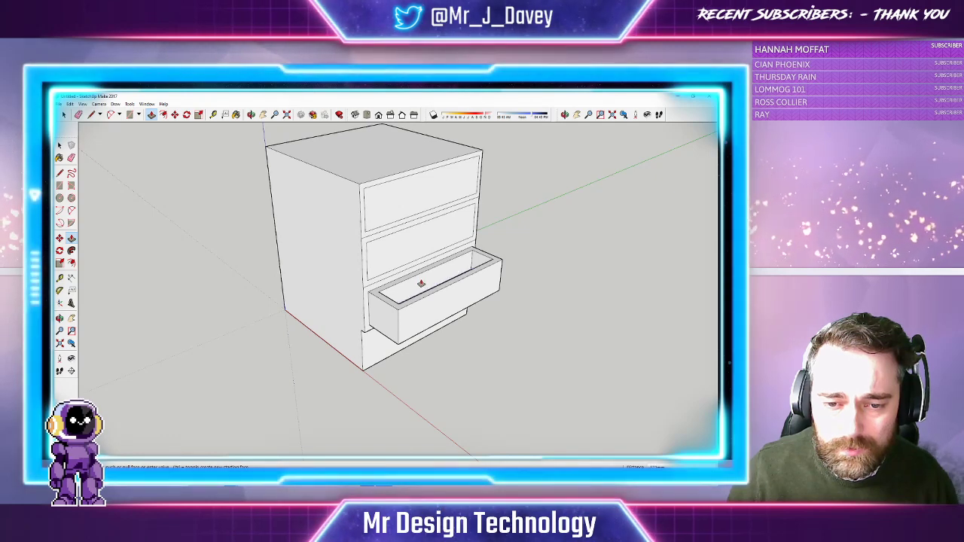
{"action": "left_click", "coordinate": [421, 283]}
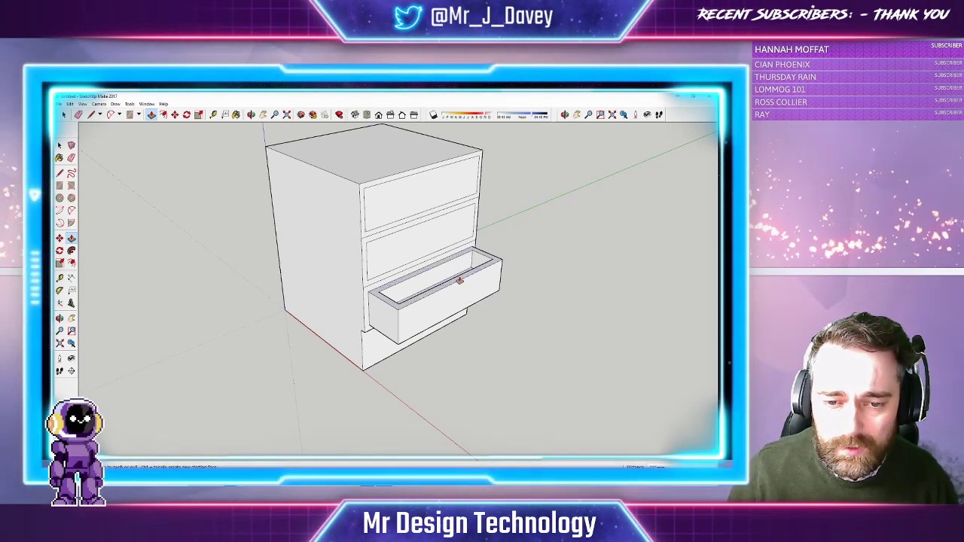
{"action": "left_click", "coordinate": [409, 281]}
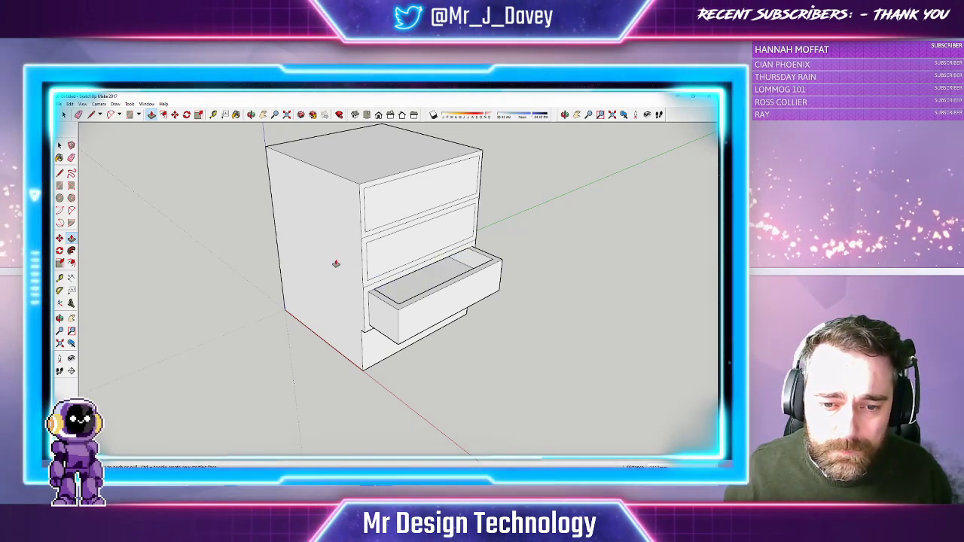
{"action": "left_click", "coordinate": [252, 115]}
{"action": "mouse_move", "coordinate": [489, 270]}
{"action": "left_mouse_down"}
{"action": "mouse_move", "coordinate": [435, 211]}
{"action": "mouse_move", "coordinate": [495, 279]}
{"action": "left_mouse_up"}
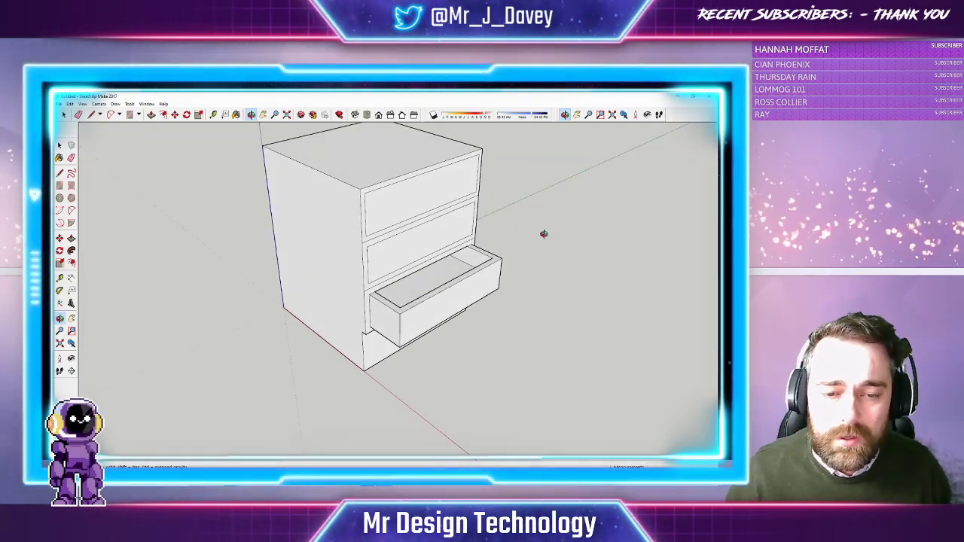
{"action": "left_click_drag", "start_coordinate": [541, 236], "coordinate": [491, 302]}
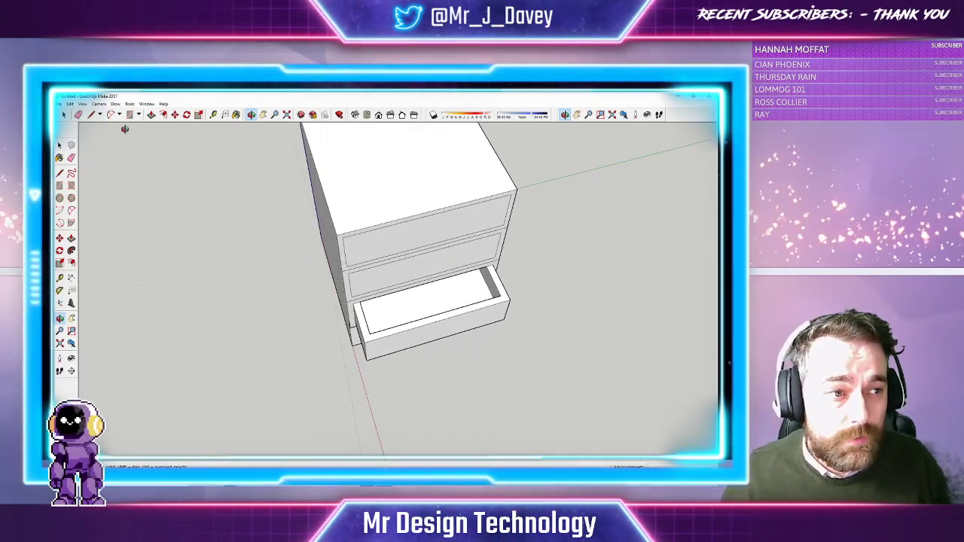
{"action": "left_click", "coordinate": [91, 115]}
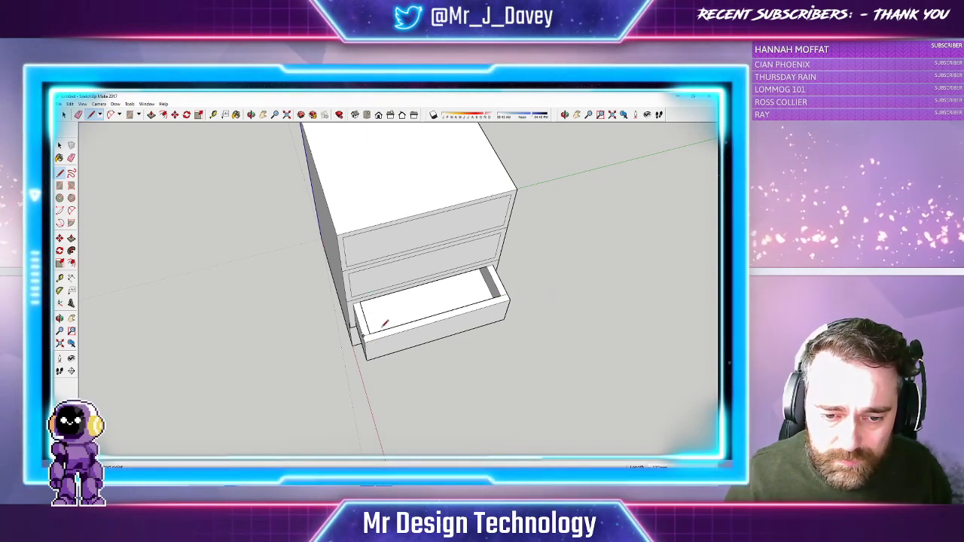
{"action": "middle_click_drag", "start_coordinate": [339, 327], "coordinate": [402, 216]}
{"action": "left_click", "coordinate": [91, 114]}
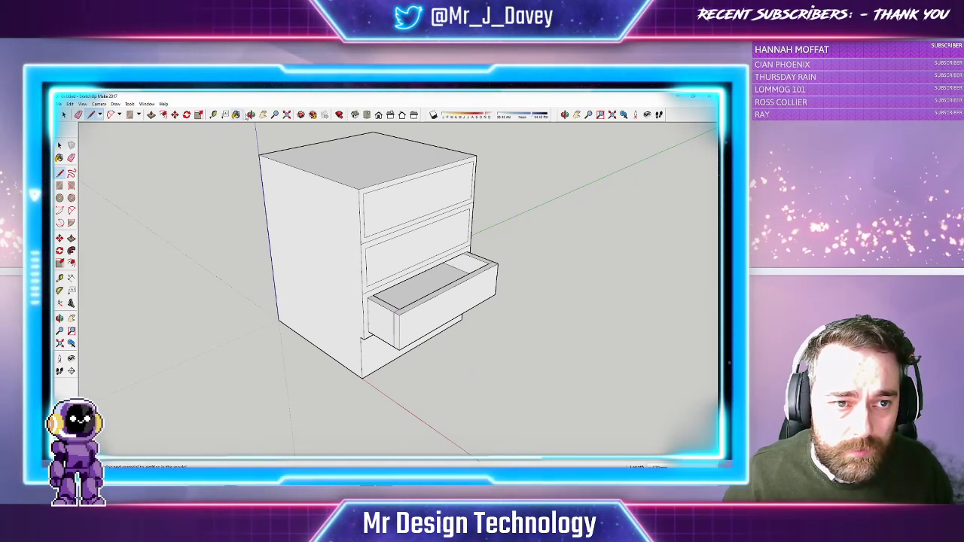
{"action": "middle_click_drag", "start_coordinate": [537, 278], "coordinate": [474, 341]}
{"action": "left_click", "coordinate": [91, 113]}
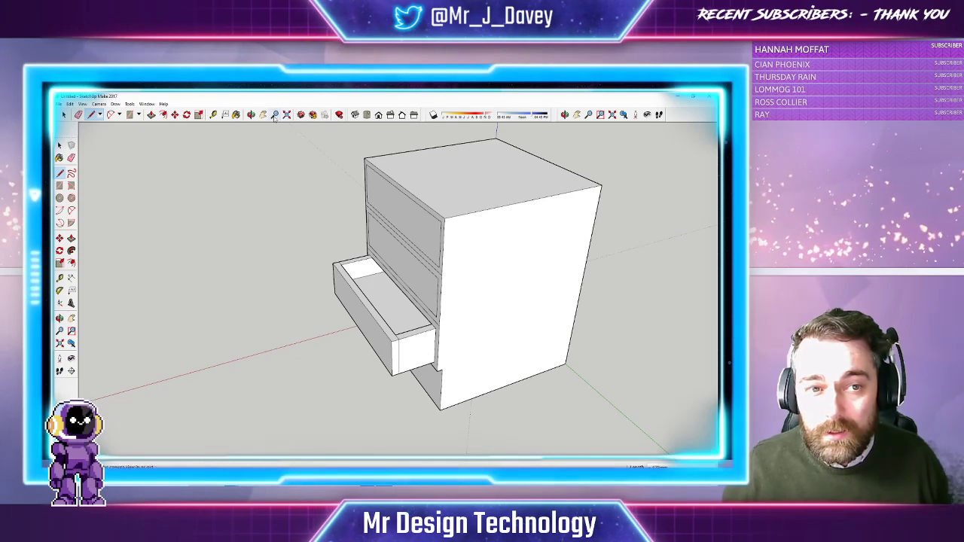
{"action": "left_click", "coordinate": [251, 114]}
{"action": "left_click_drag", "start_coordinate": [273, 248], "coordinate": [364, 234]}
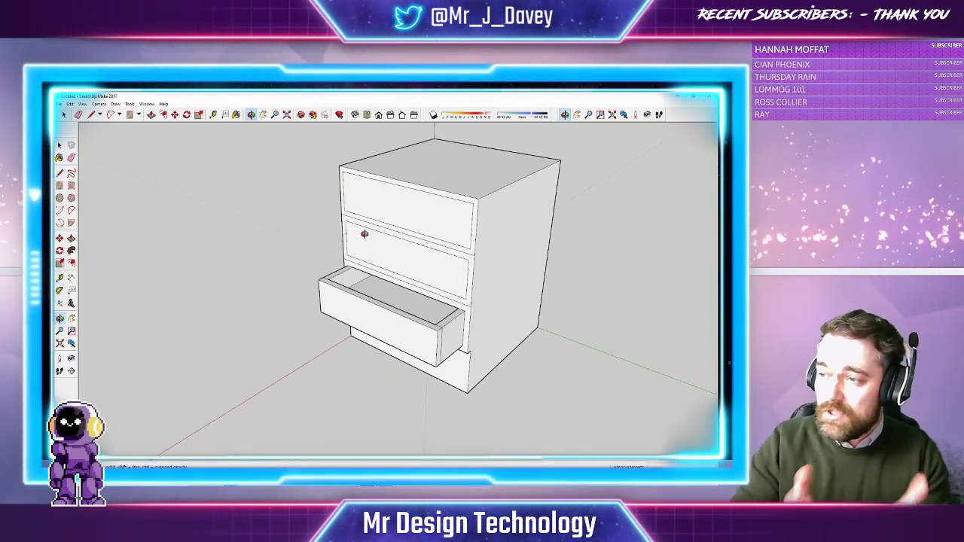
{"action": "left_click_drag", "start_coordinate": [387, 224], "coordinate": [368, 238]}
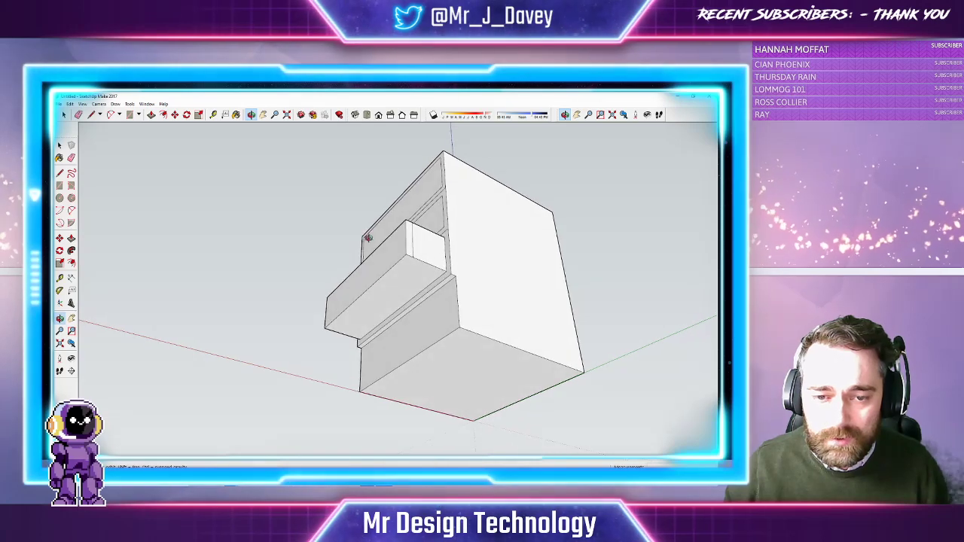
{"action": "left_click_drag", "start_coordinate": [383, 292], "coordinate": [352, 318]}
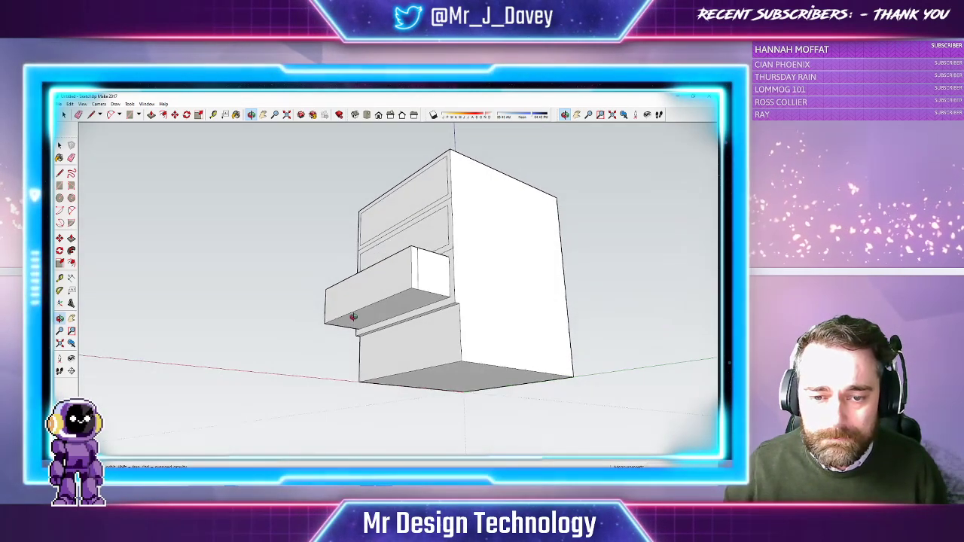
{"action": "left_click_drag", "start_coordinate": [401, 289], "coordinate": [301, 266]}
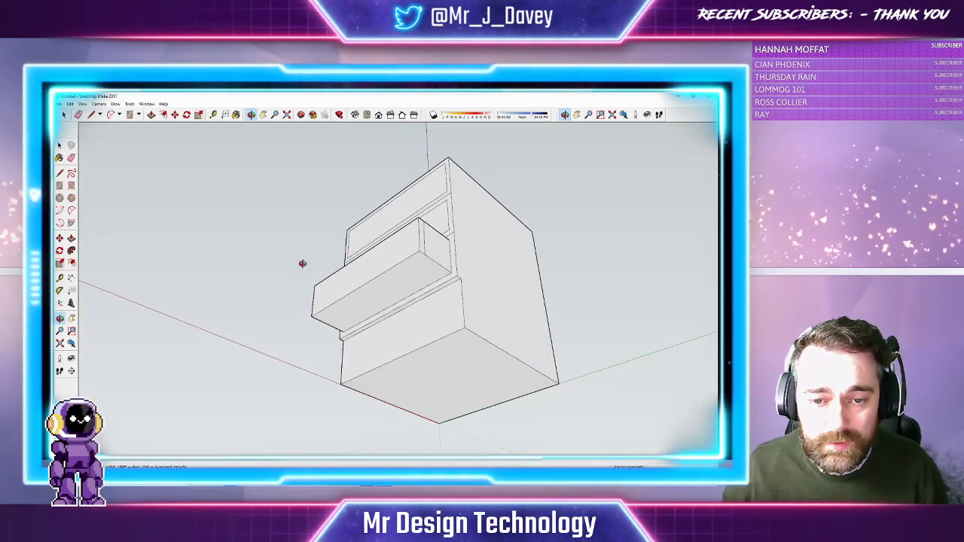
{"action": "left_click_drag", "start_coordinate": [385, 265], "coordinate": [301, 279]}
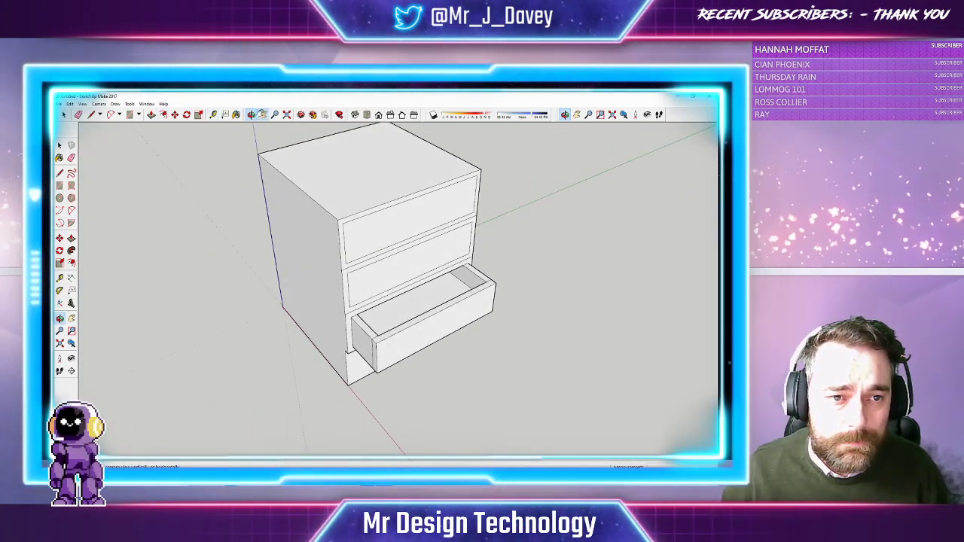
{"action": "left_click", "coordinate": [263, 115]}
{"action": "left_click_drag", "start_coordinate": [328, 229], "coordinate": [345, 245]}
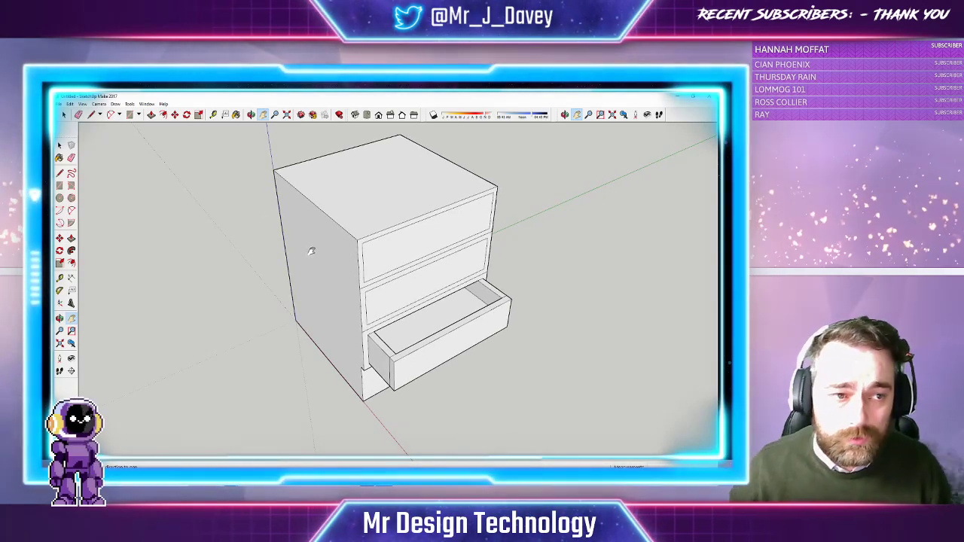
Draw small circles near the top edge of the top, second and bottom drawer fronts
{"action": "left_click", "coordinate": [119, 115]}
{"action": "left_click", "coordinate": [139, 114]}
{"action": "left_click", "coordinate": [138, 115]}
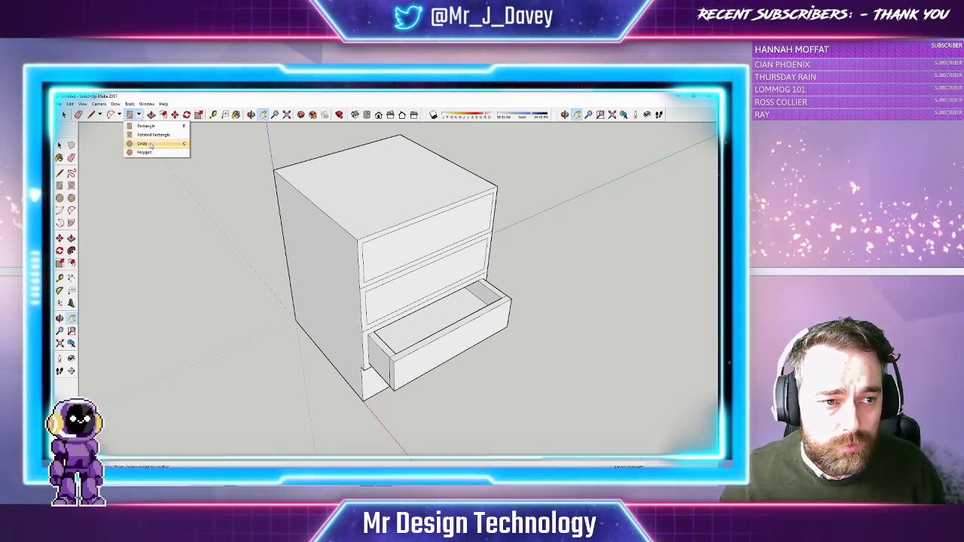
{"action": "left_click", "coordinate": [151, 144]}
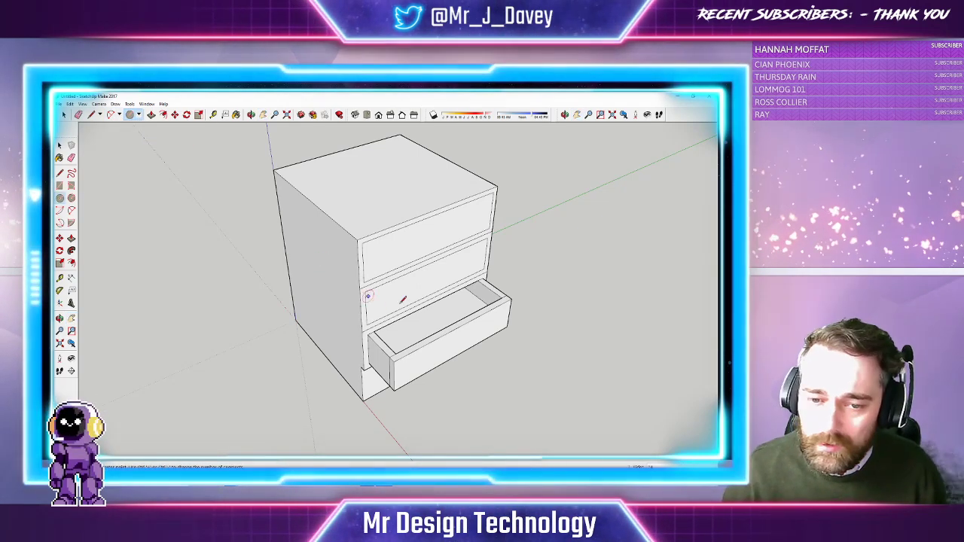
{"action": "left_click", "coordinate": [433, 216]}
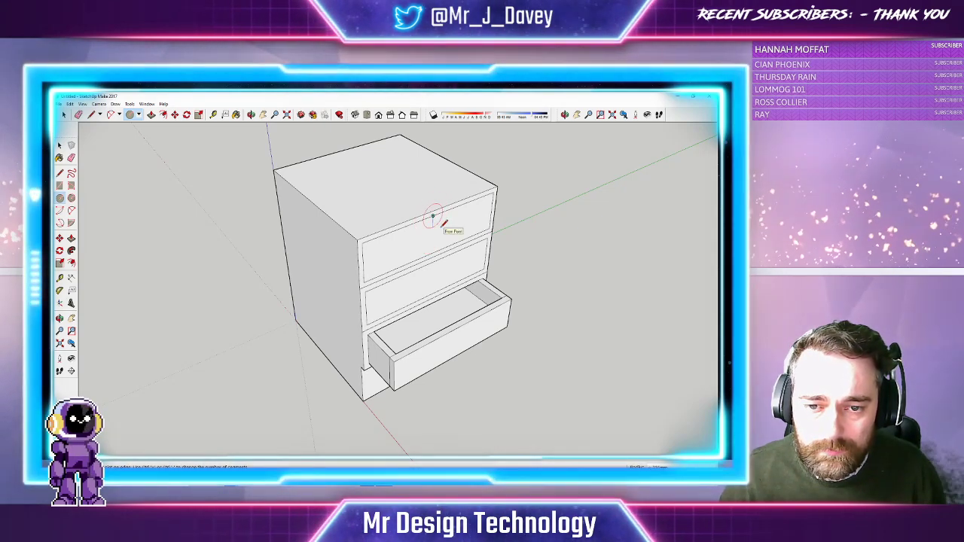
{"action": "left_click", "coordinate": [442, 218]}
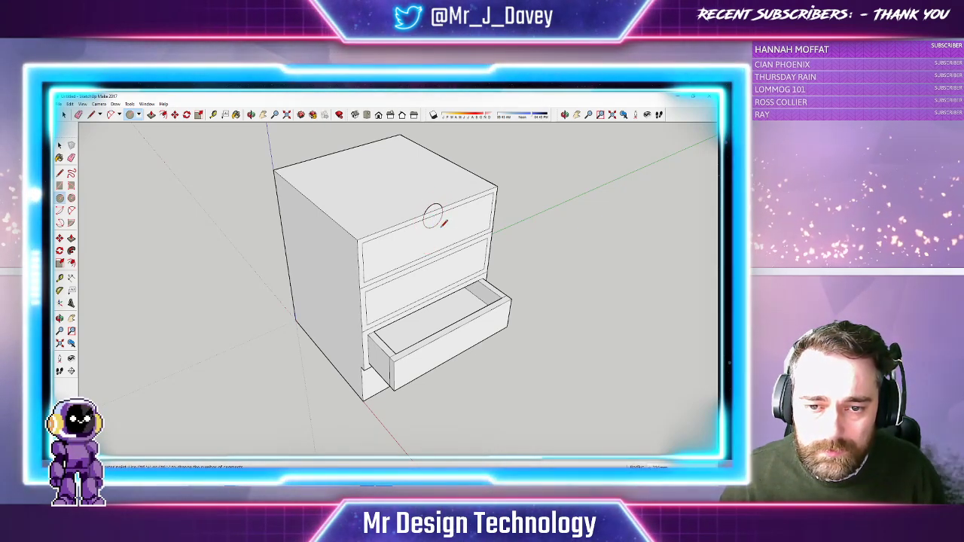
{"action": "left_click", "coordinate": [430, 262]}
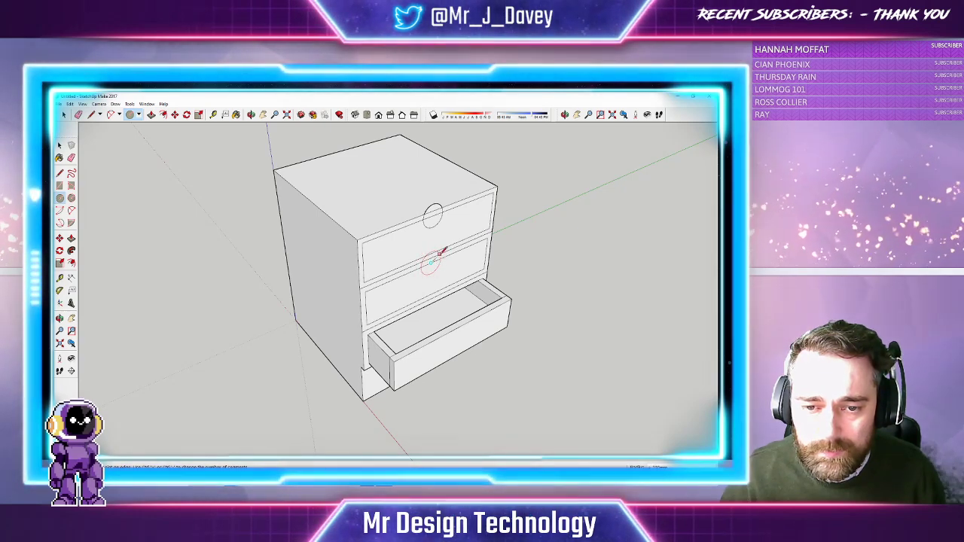
{"action": "left_click", "coordinate": [436, 252]}
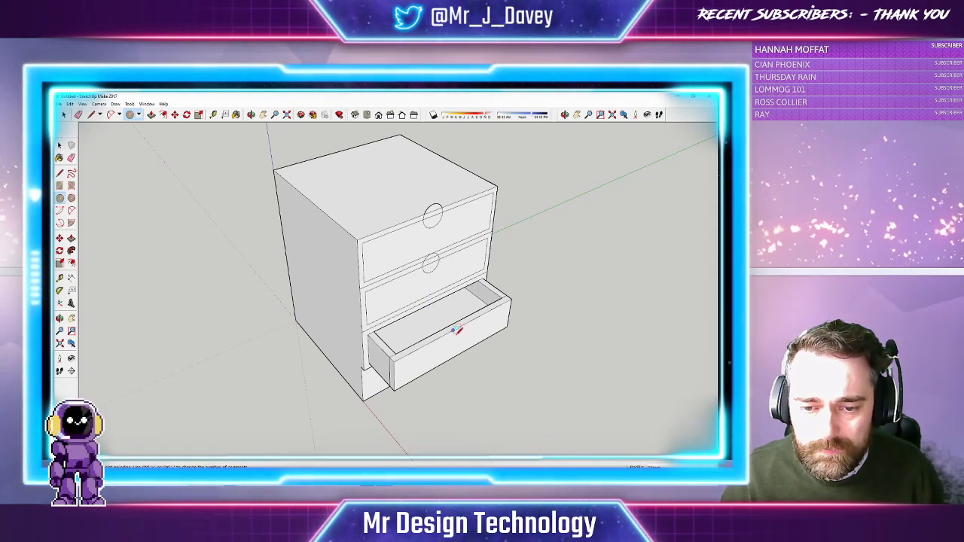
{"action": "left_click", "coordinate": [457, 329]}
{"action": "left_click", "coordinate": [457, 336]}
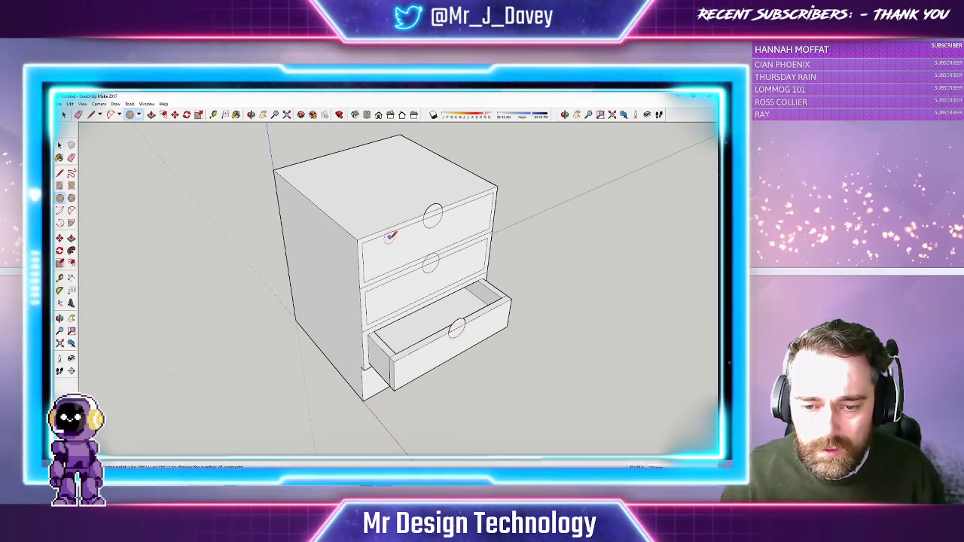
{"action": "left_click", "coordinate": [251, 114]}
{"action": "left_click_drag", "start_coordinate": [399, 199], "coordinate": [324, 181]}
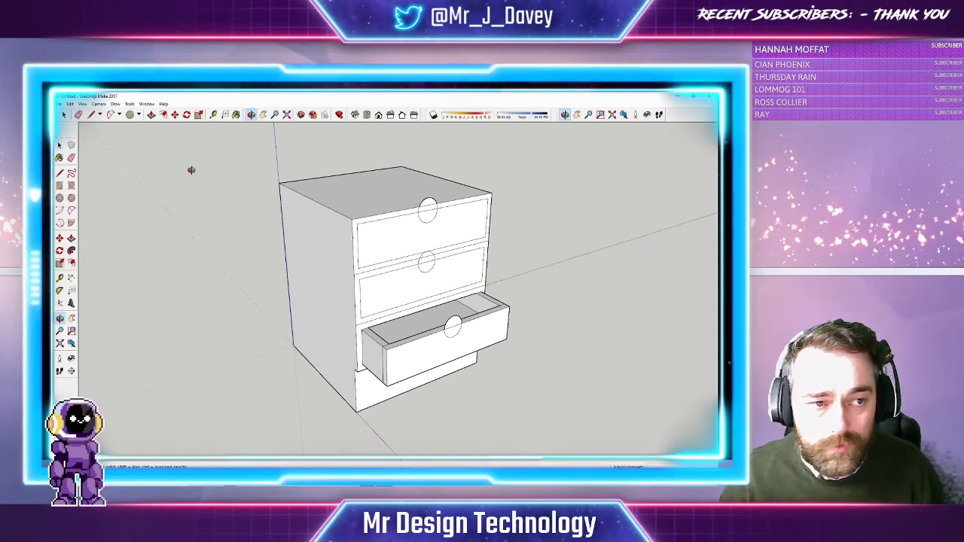
Erase the upper arcs of the top and bottom drawer circles, leaving semicircles
{"action": "left_click", "coordinate": [78, 114]}
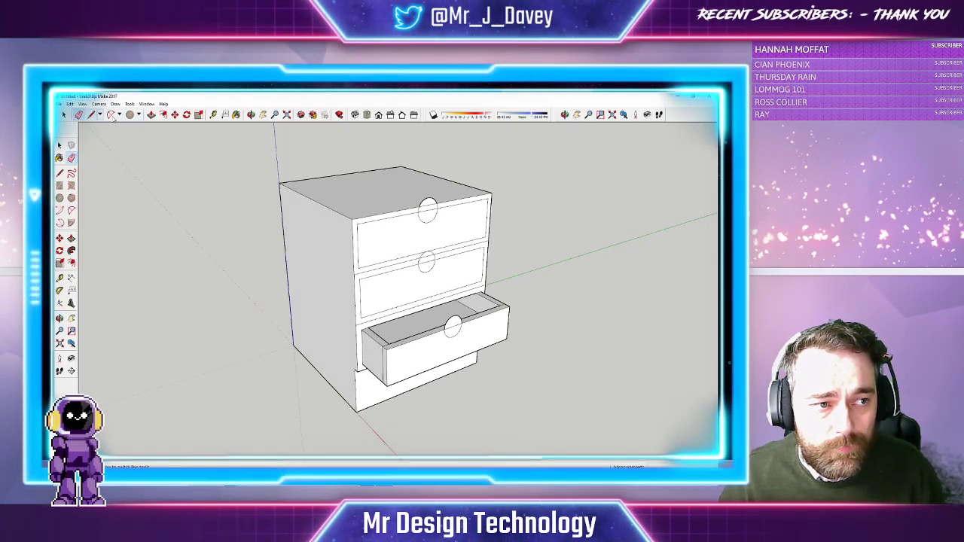
{"action": "left_click", "coordinate": [433, 200]}
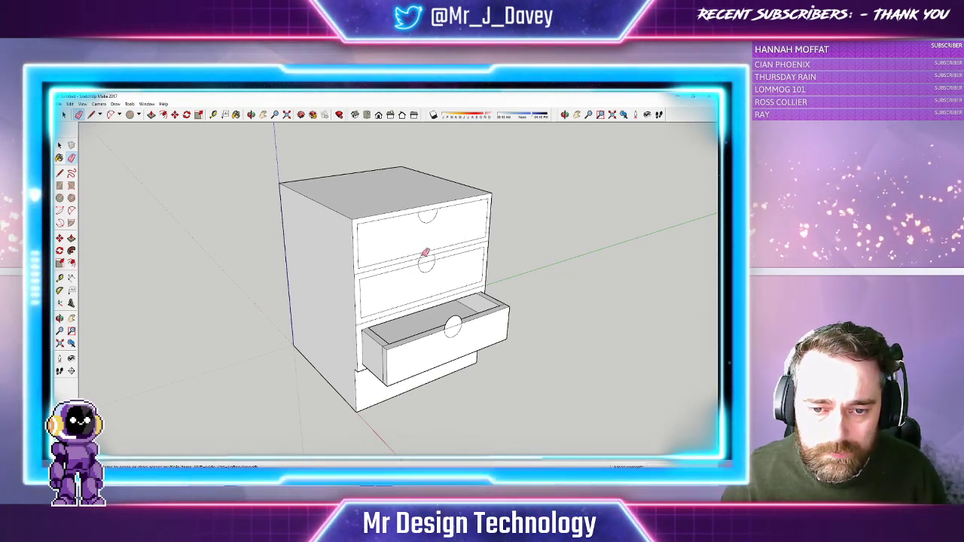
{"action": "left_click", "coordinate": [454, 317]}
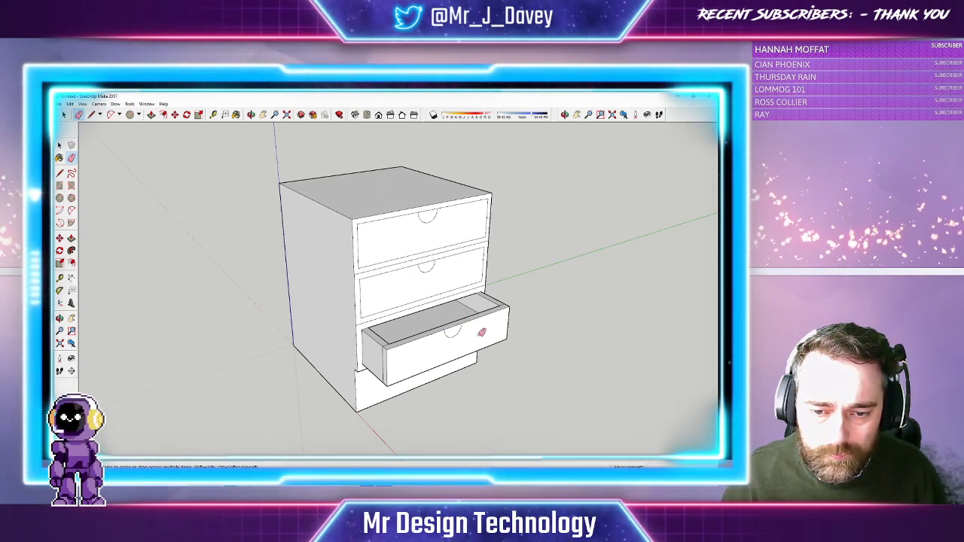
Push the middle and top drawer semicircles in as finger-pull cutouts, then review the cabinet
{"action": "left_click", "coordinate": [151, 114]}
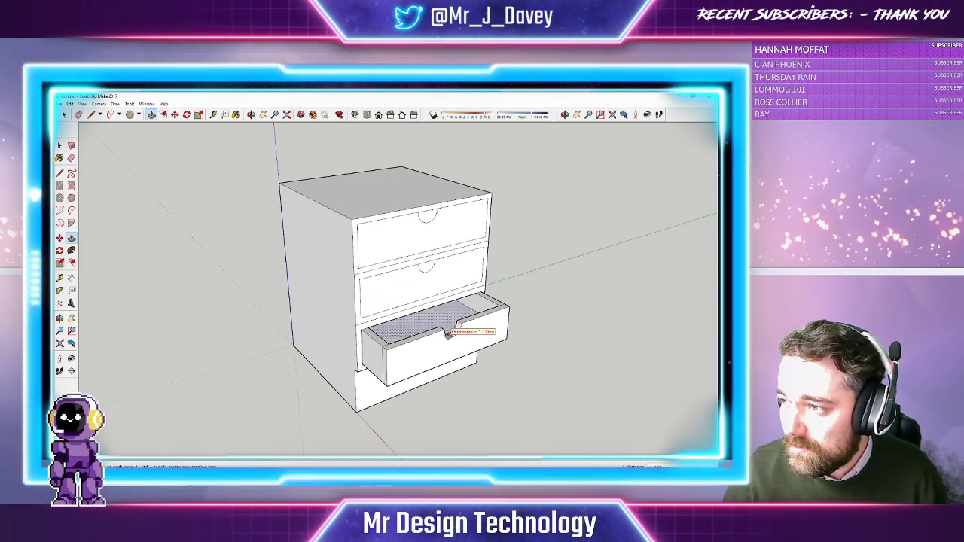
{"action": "double_click", "coordinate": [428, 270]}
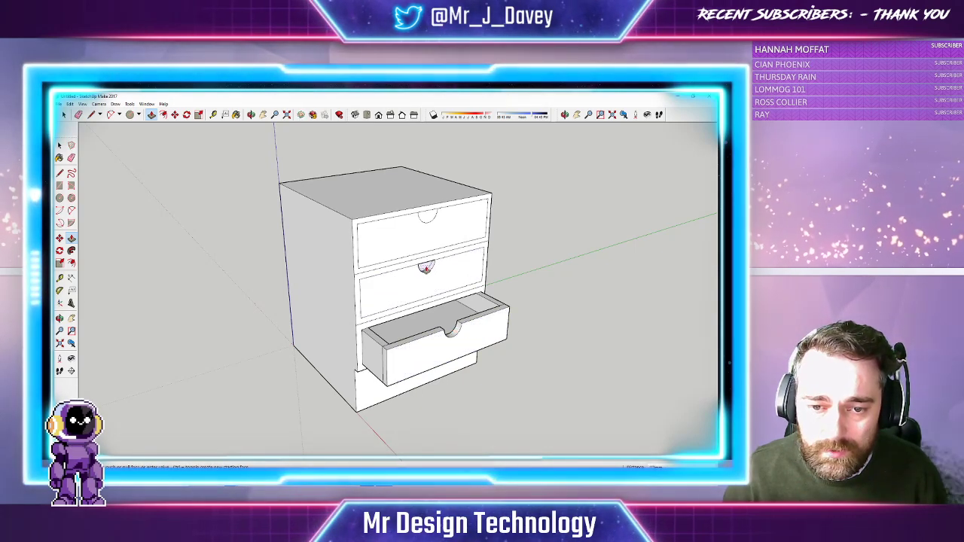
{"action": "double_click", "coordinate": [425, 217]}
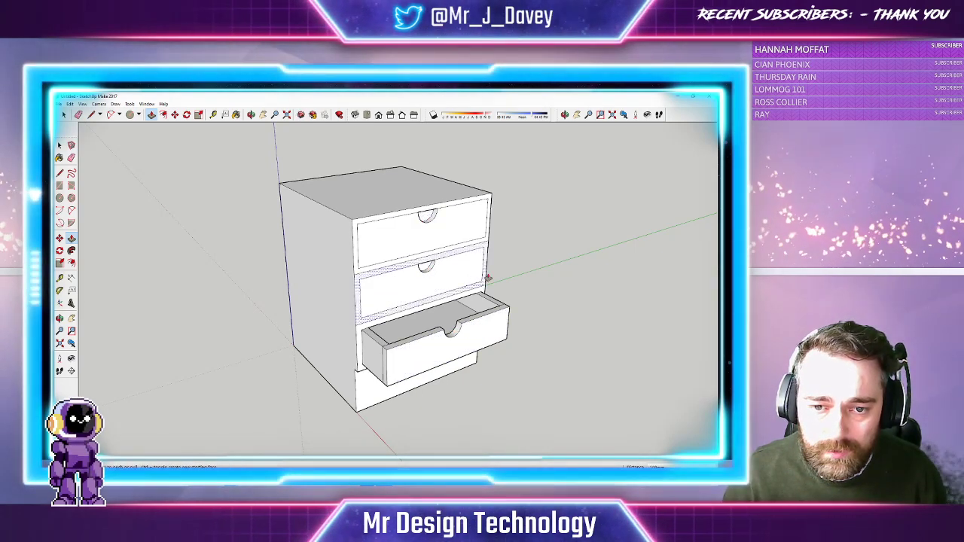
{"action": "left_click", "coordinate": [252, 116]}
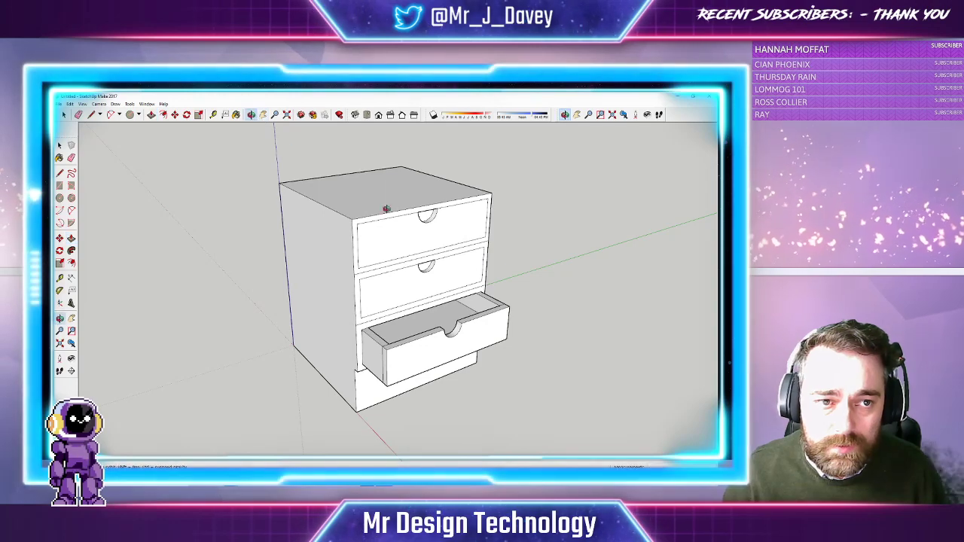
{"action": "left_click_drag", "start_coordinate": [452, 251], "coordinate": [361, 228]}
{"action": "left_click", "coordinate": [262, 114]}
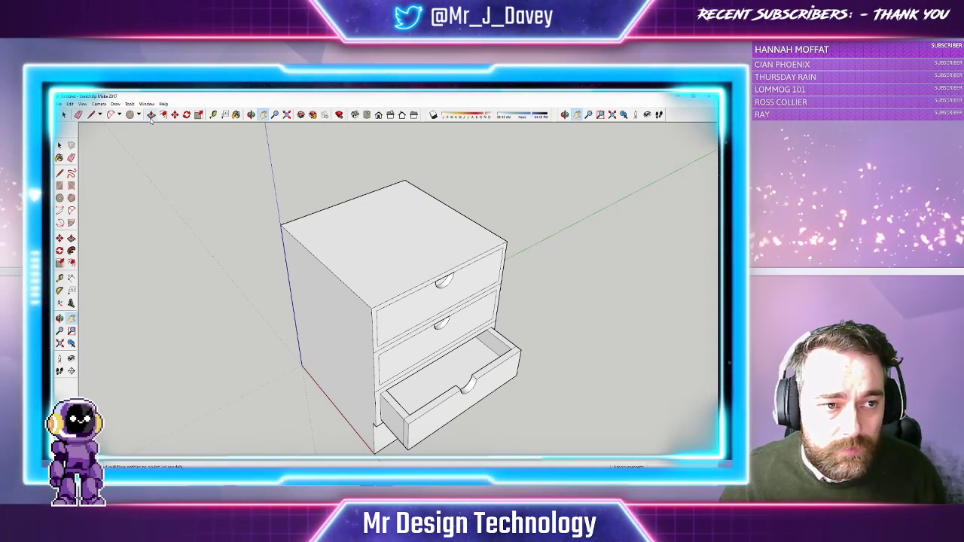
Draw a diagonal across the cabinet top from the back corner to the front-left corner
{"action": "left_click", "coordinate": [91, 115]}
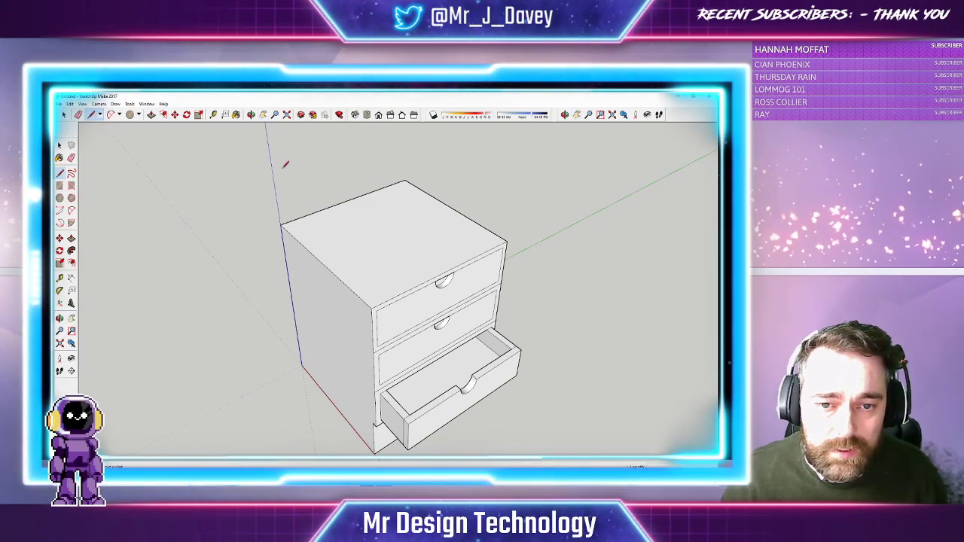
{"action": "left_click", "coordinate": [404, 181]}
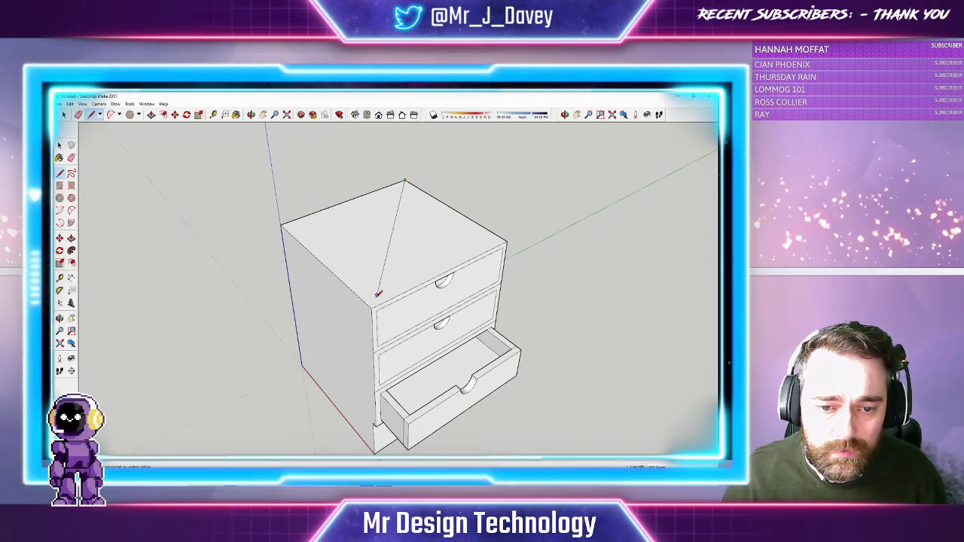
{"action": "left_click", "coordinate": [374, 306]}
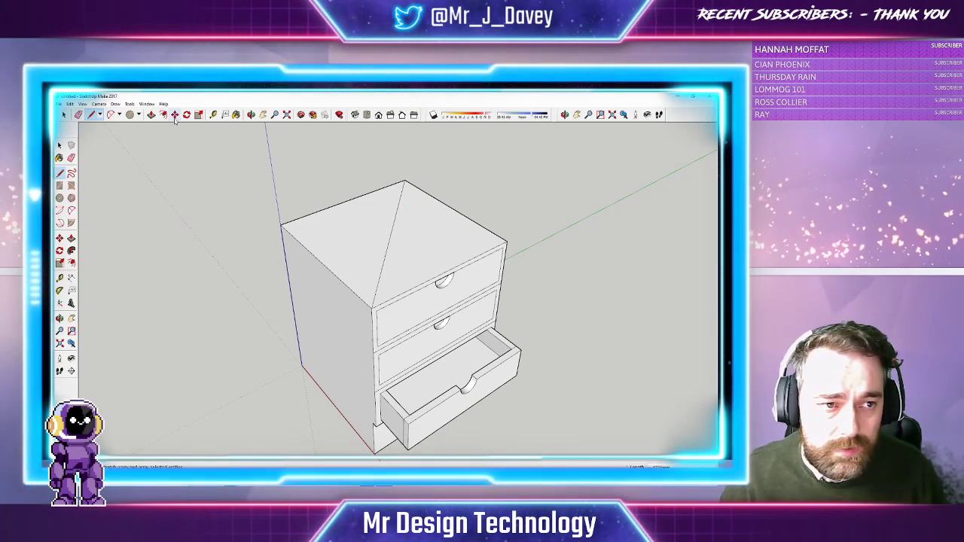
{"action": "left_click", "coordinate": [151, 115]}
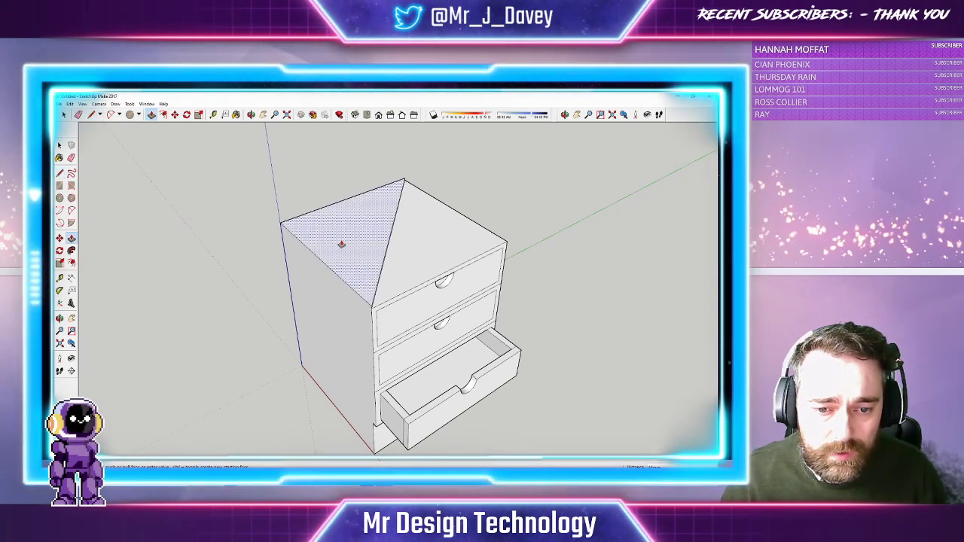
{"action": "middle_click_drag", "start_coordinate": [280, 128], "coordinate": [212, 180]}
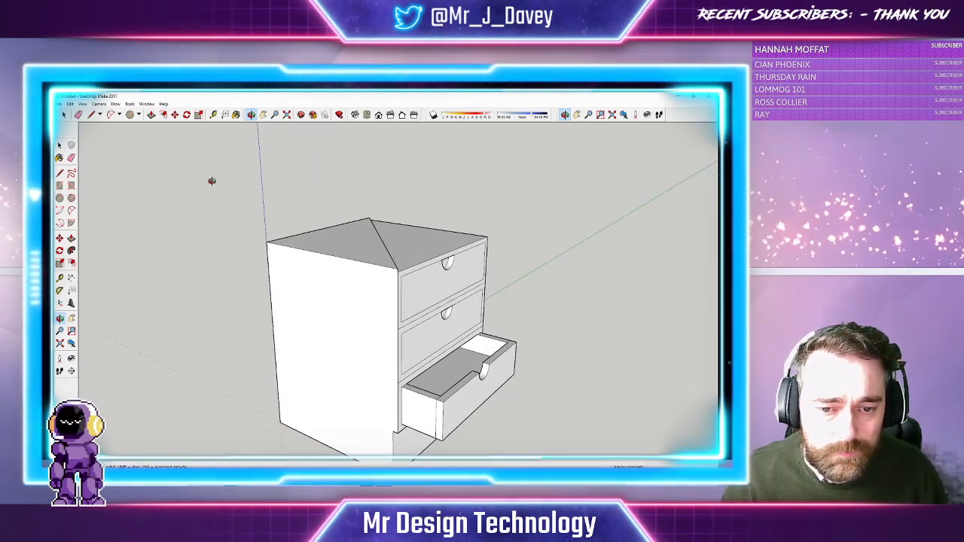
Draw further top-face edges from the front top corner to the left corner
{"action": "left_click", "coordinate": [91, 114]}
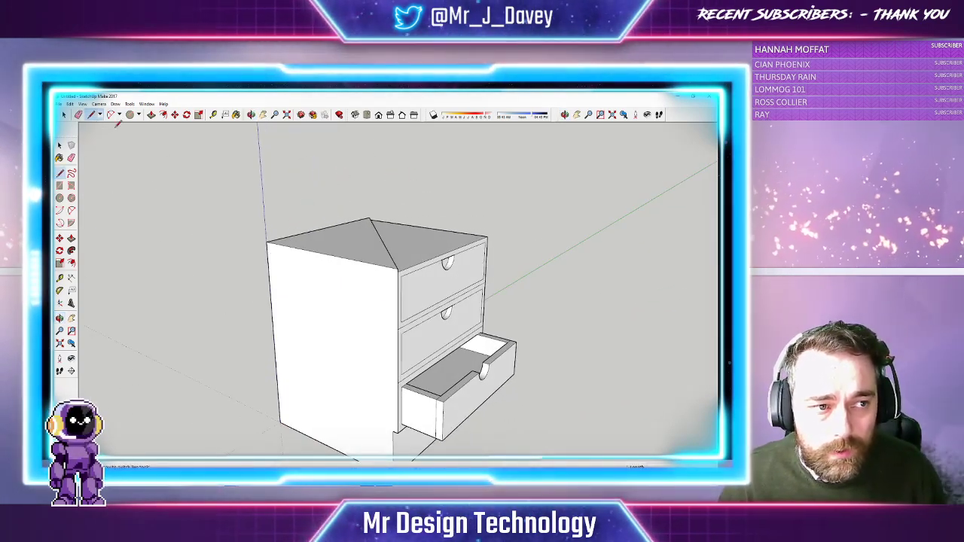
{"action": "left_click", "coordinate": [399, 270]}
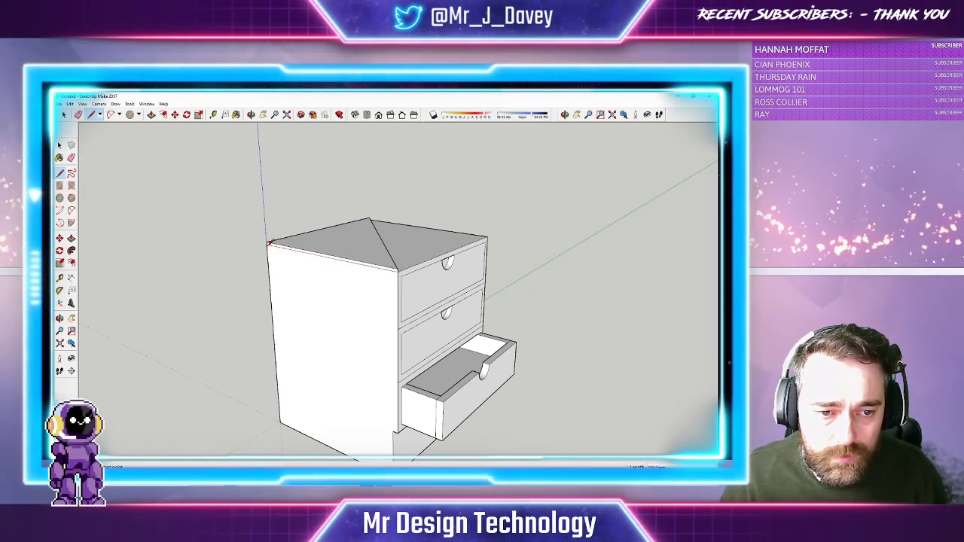
{"action": "left_click", "coordinate": [251, 114]}
{"action": "left_click_drag", "start_coordinate": [254, 185], "coordinate": [369, 259]}
{"action": "left_click", "coordinate": [91, 115]}
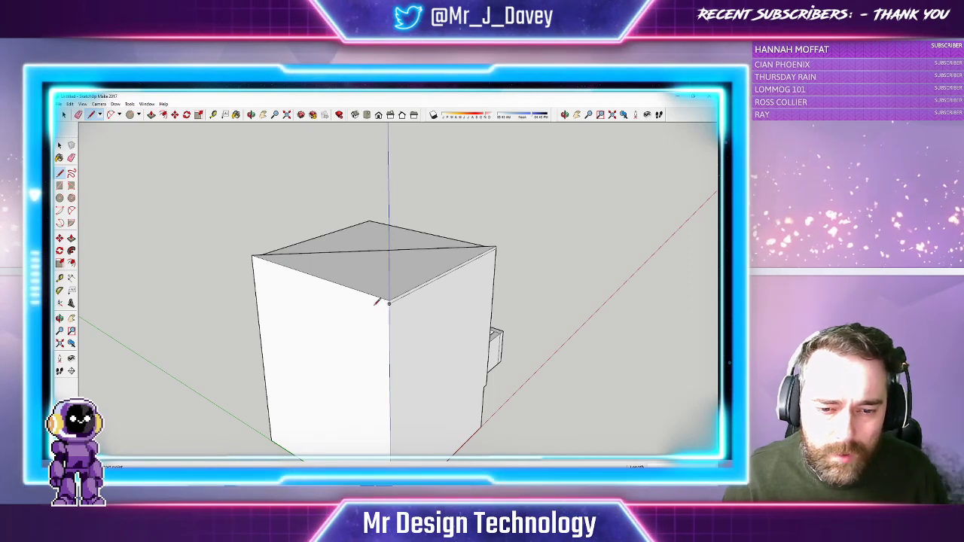
{"action": "left_click", "coordinate": [390, 302]}
{"action": "left_click", "coordinate": [254, 257]}
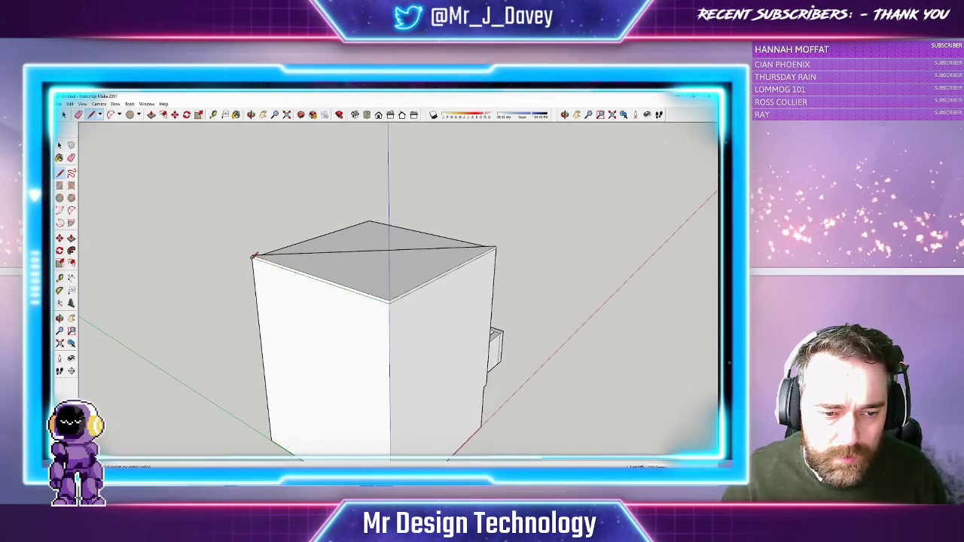
{"action": "left_click", "coordinate": [255, 257]}
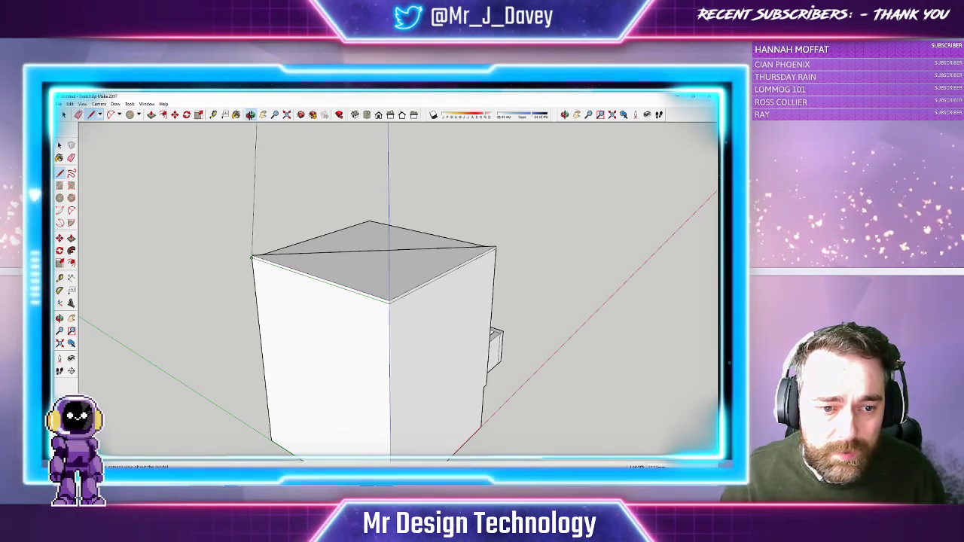
{"action": "middle_click_drag", "start_coordinate": [256, 125], "coordinate": [441, 243]}
{"action": "left_click", "coordinate": [277, 118]}
{"action": "left_click_drag", "start_coordinate": [361, 195], "coordinate": [399, 179]}
{"action": "left_click", "coordinate": [256, 116]}
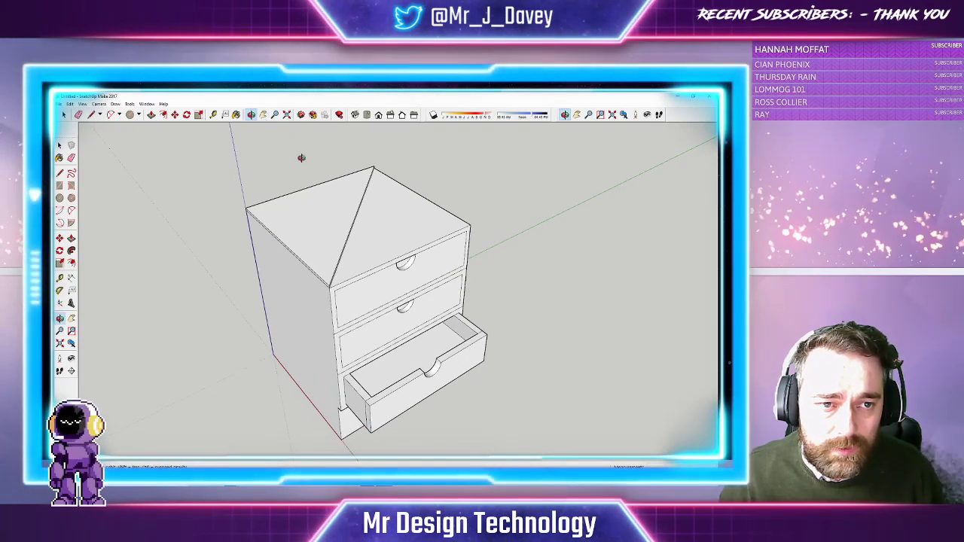
{"action": "left_click", "coordinate": [265, 117]}
{"action": "left_click_drag", "start_coordinate": [325, 157], "coordinate": [324, 166]}
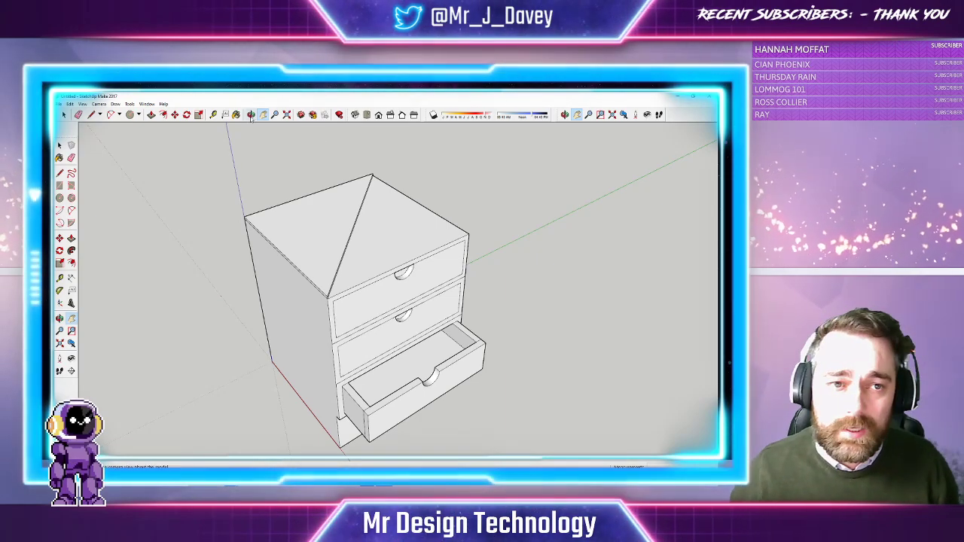
{"action": "left_click", "coordinate": [276, 117]}
{"action": "left_click_drag", "start_coordinate": [353, 216], "coordinate": [412, 332]}
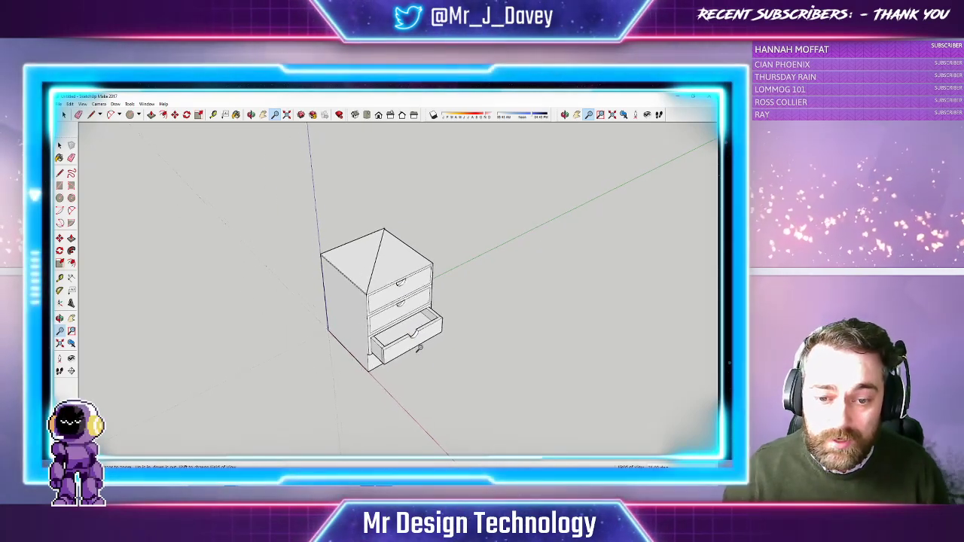
{"action": "left_click_drag", "start_coordinate": [421, 418], "coordinate": [232, 209]}
{"action": "left_click", "coordinate": [577, 115]}
{"action": "middle_click_drag", "start_coordinate": [520, 180], "coordinate": [371, 197]}
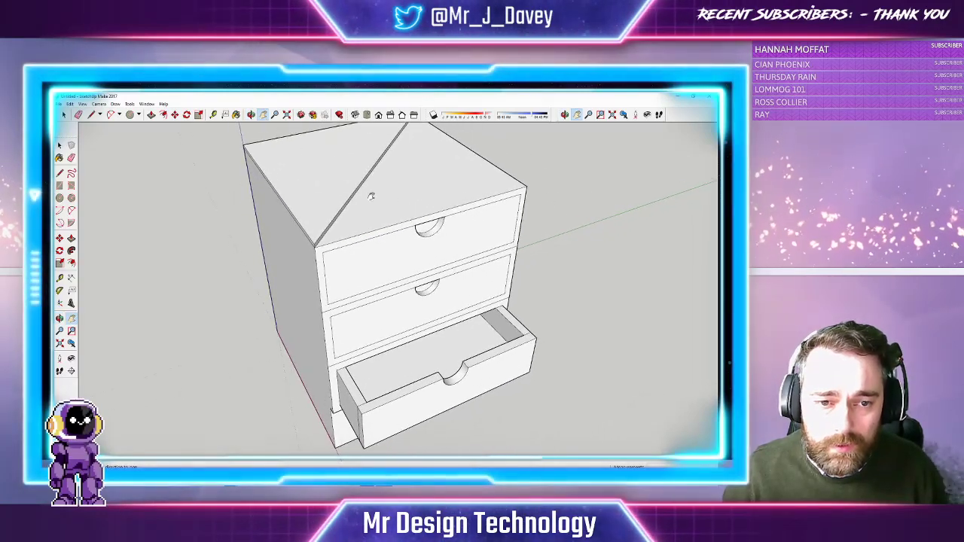
{"action": "left_click", "coordinate": [250, 116]}
{"action": "left_click_drag", "start_coordinate": [301, 162], "coordinate": [373, 280]}
{"action": "left_click", "coordinate": [274, 115]}
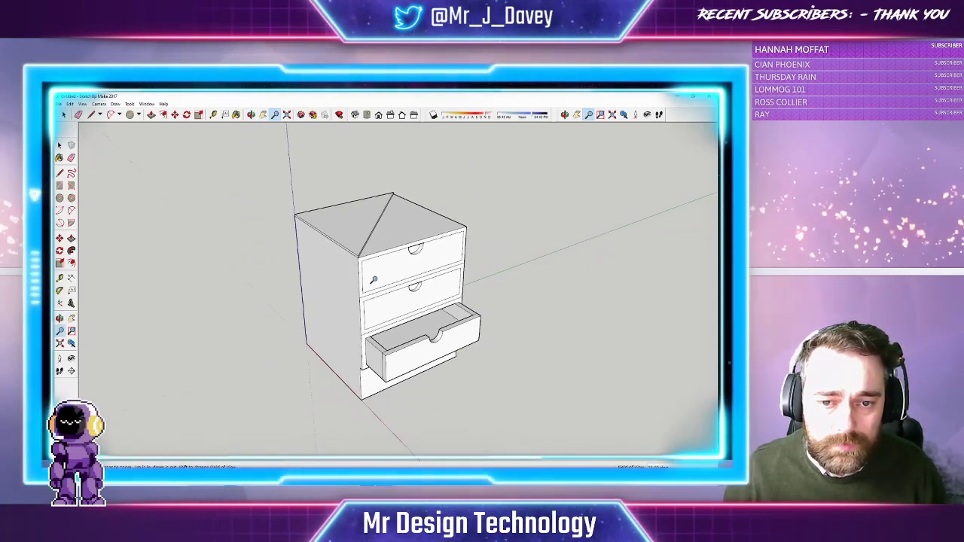
{"action": "left_click", "coordinate": [251, 114]}
{"action": "left_click_drag", "start_coordinate": [347, 197], "coordinate": [399, 327]}
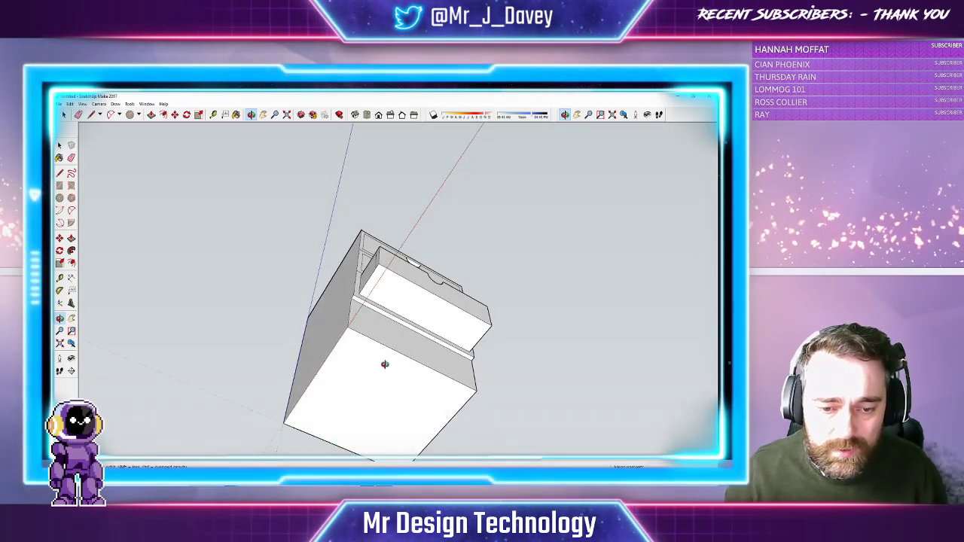
Draw crossing edges between the underside's edge midpoints to split it into a grid of squares
{"action": "left_click", "coordinate": [265, 114]}
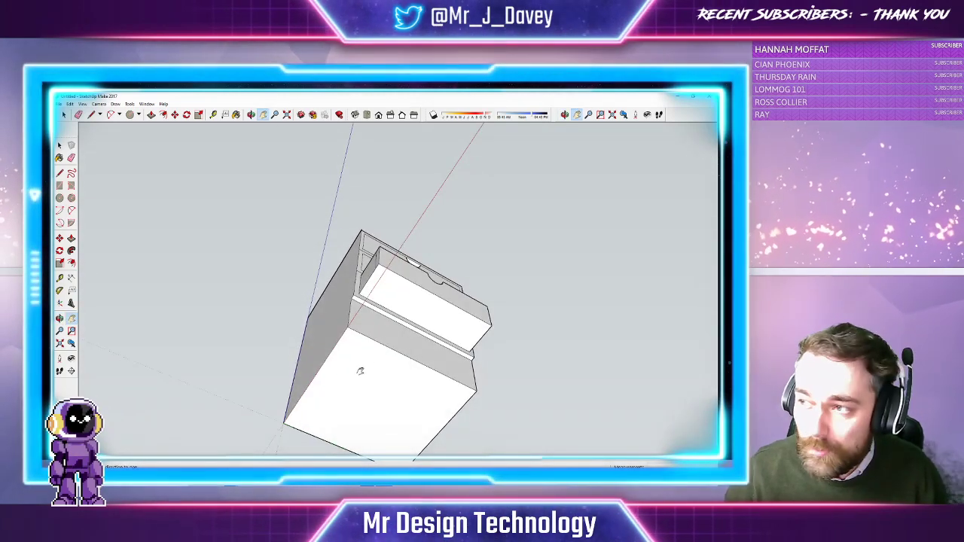
{"action": "left_click_drag", "start_coordinate": [360, 370], "coordinate": [384, 247]}
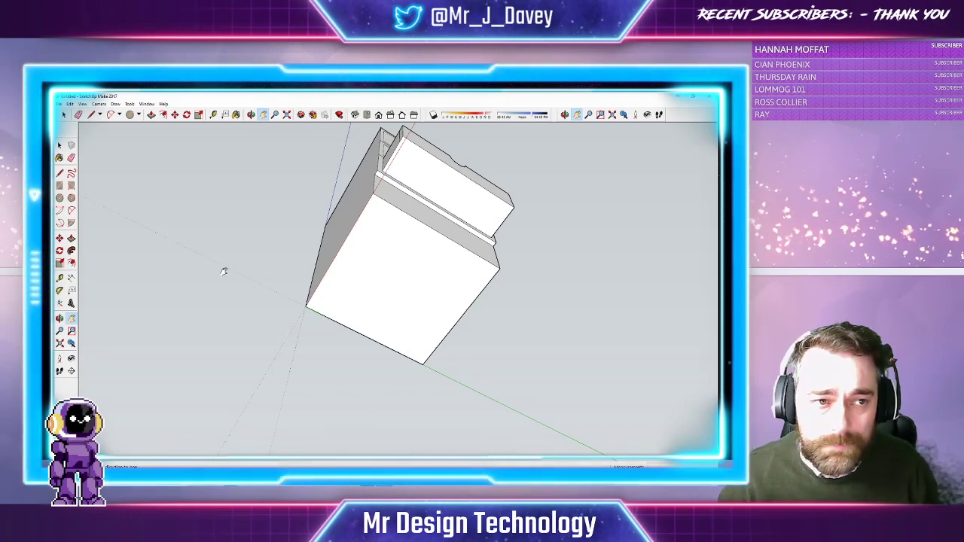
{"action": "left_click", "coordinate": [91, 115]}
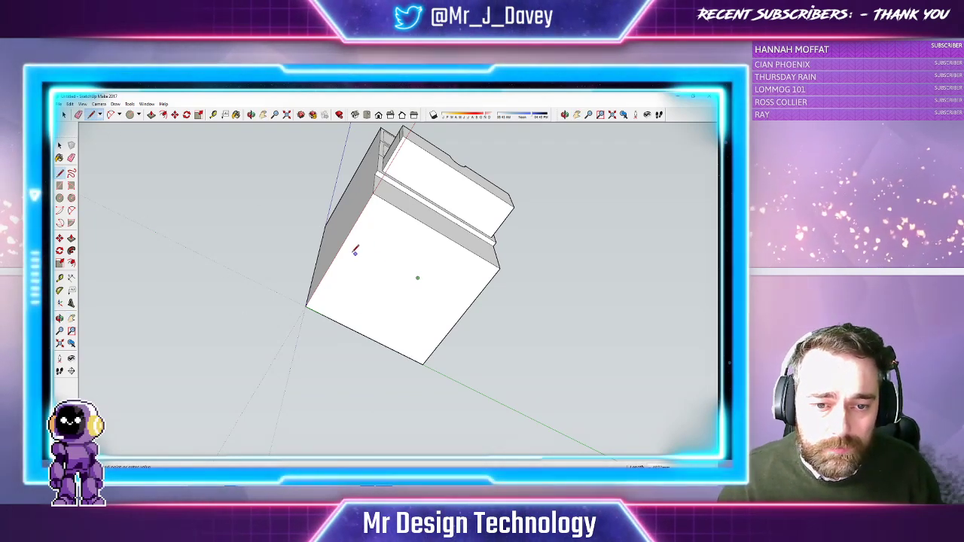
{"action": "left_click", "coordinate": [338, 254]}
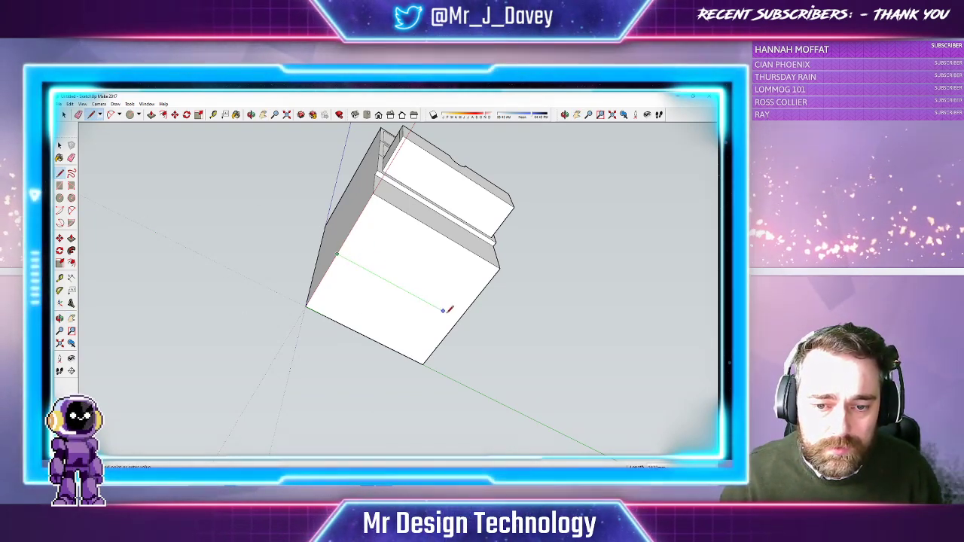
{"action": "left_click", "coordinate": [458, 320]}
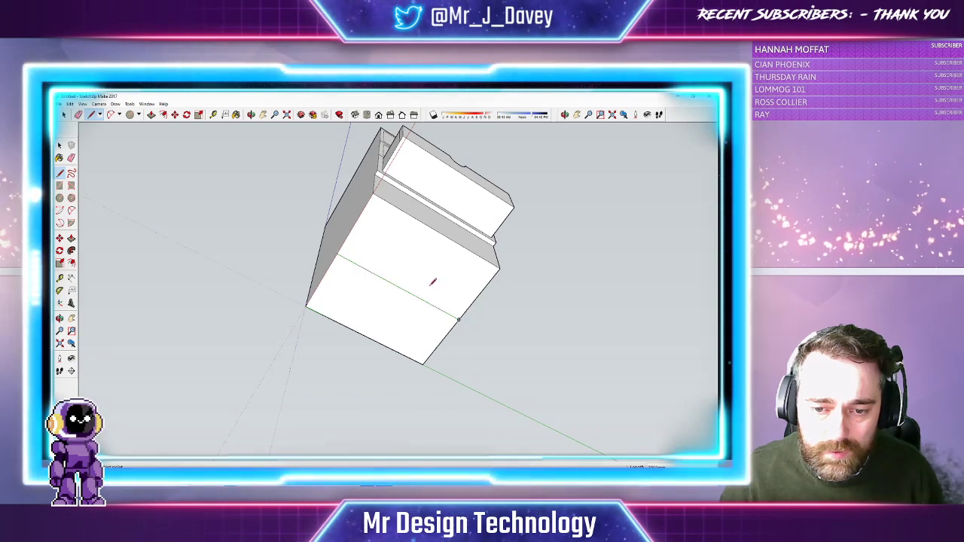
{"action": "left_click", "coordinate": [438, 232]}
{"action": "left_click", "coordinate": [369, 338]}
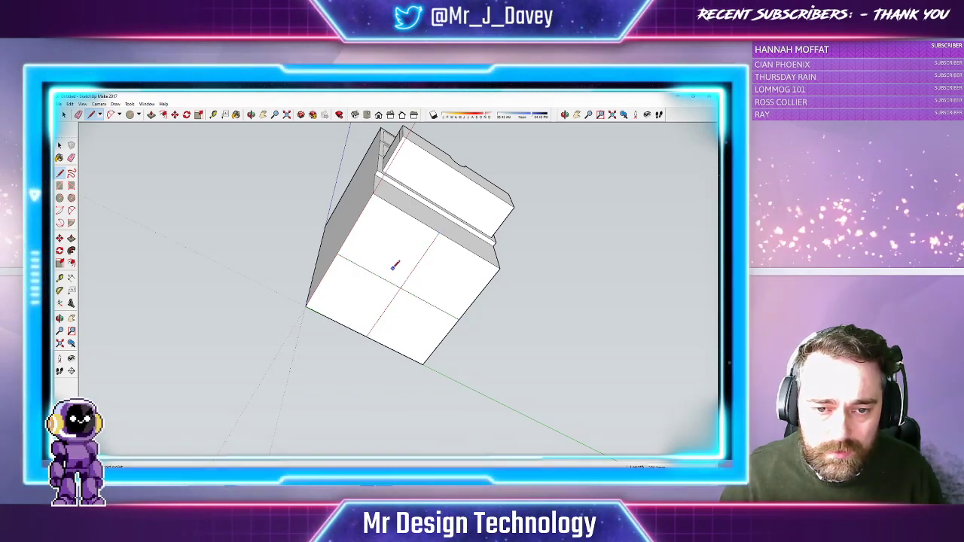
{"action": "left_click", "coordinate": [407, 214]}
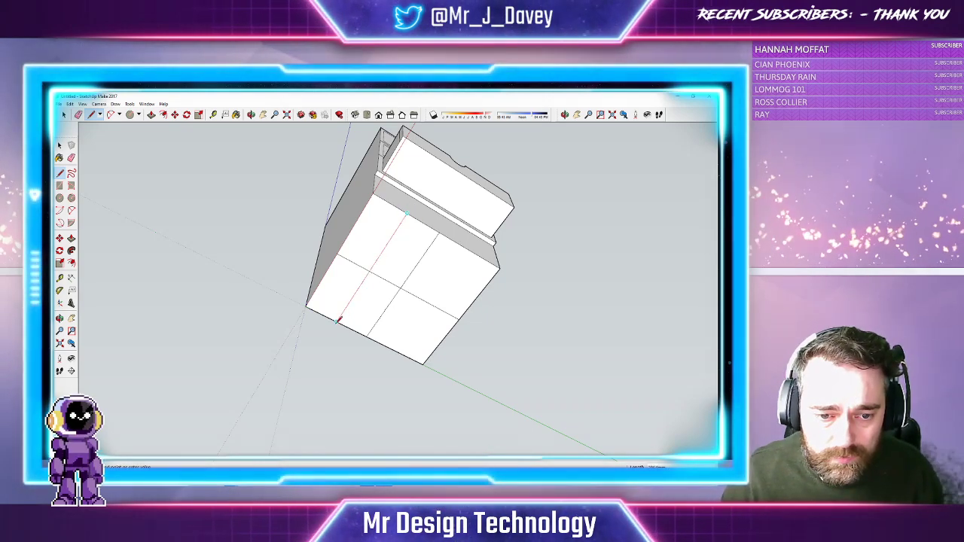
{"action": "left_click", "coordinate": [470, 251]}
{"action": "left_click", "coordinate": [398, 351]}
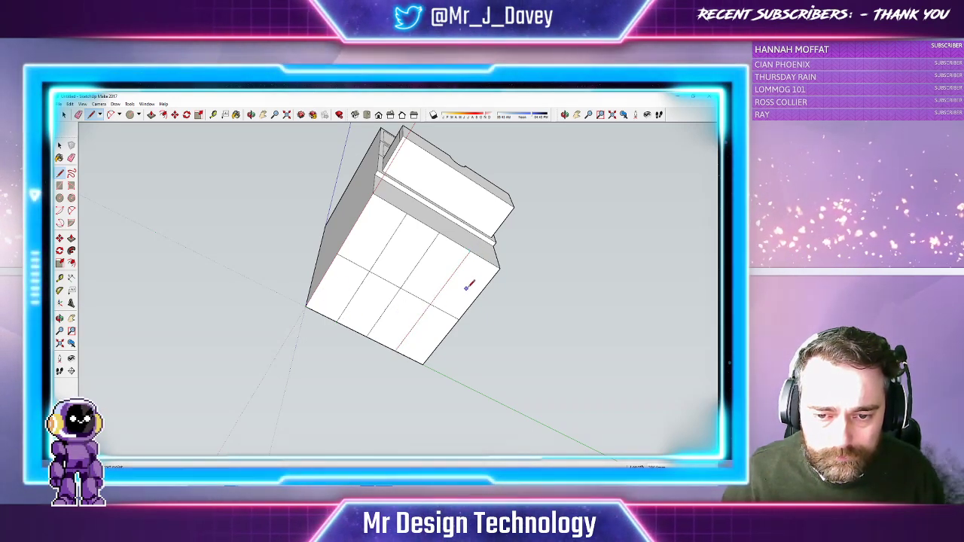
{"action": "left_click", "coordinate": [478, 293]}
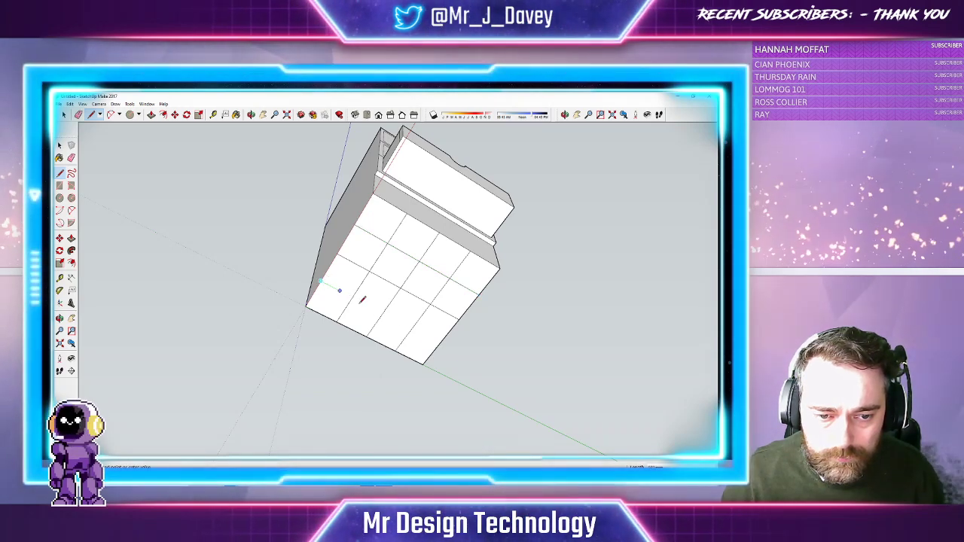
{"action": "left_click", "coordinate": [441, 342]}
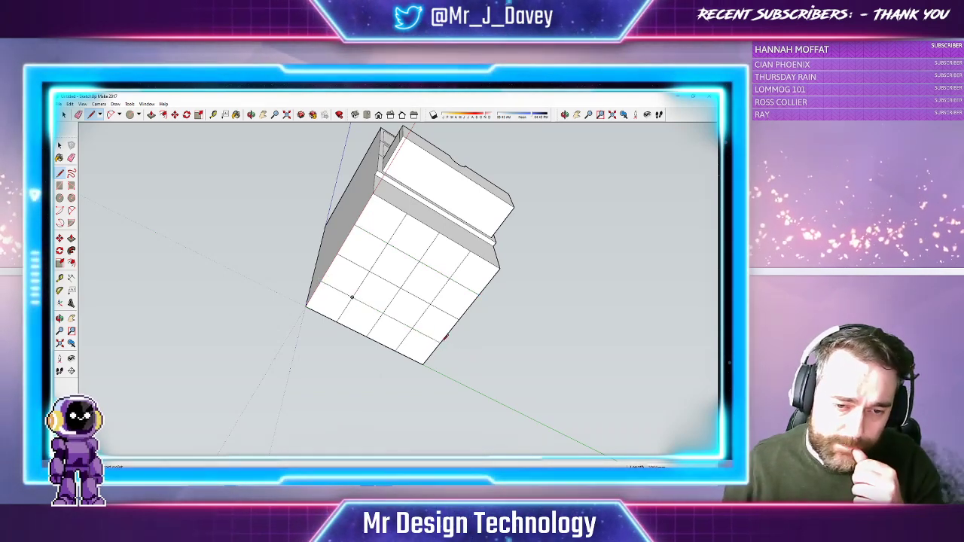
Push/Pull each of the four corner grid squares on the underside down into matching feet
{"action": "left_click", "coordinate": [152, 114]}
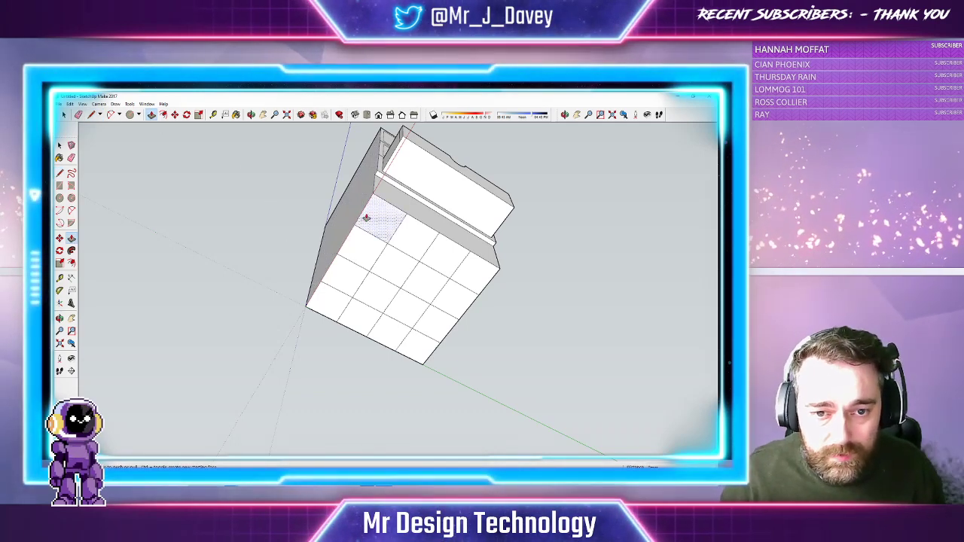
{"action": "left_click", "coordinate": [337, 306]}
{"action": "left_click", "coordinate": [337, 309]}
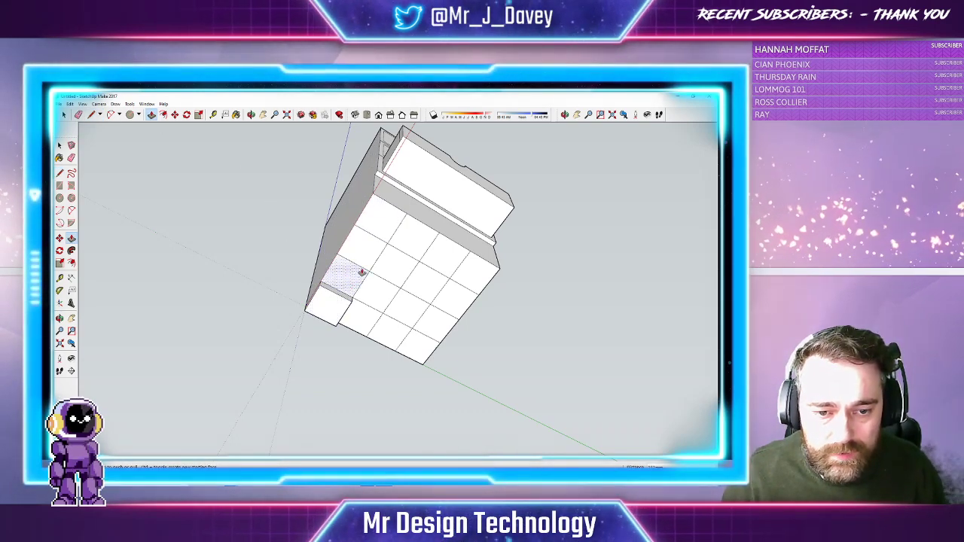
{"action": "left_click", "coordinate": [251, 114]}
{"action": "left_click_drag", "start_coordinate": [339, 211], "coordinate": [351, 291]}
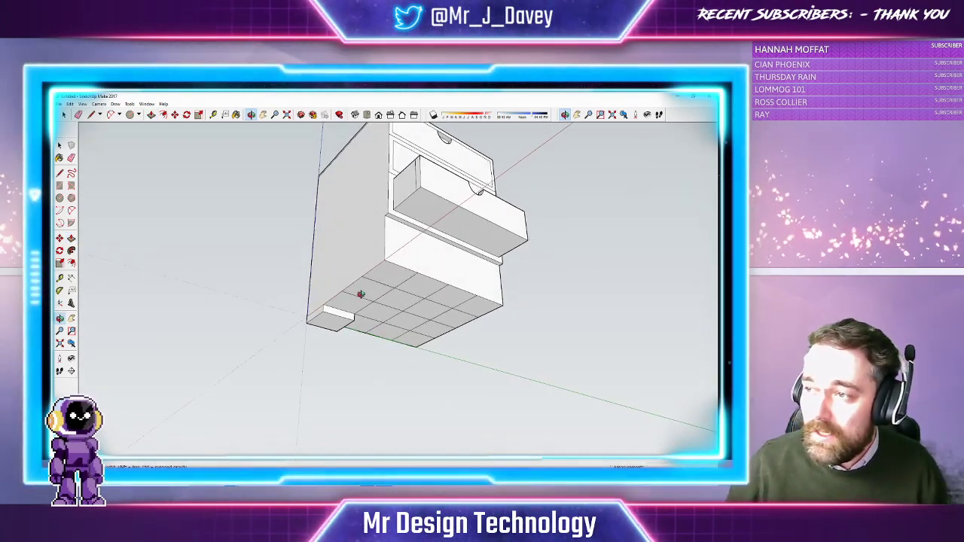
{"action": "left_click", "coordinate": [151, 115]}
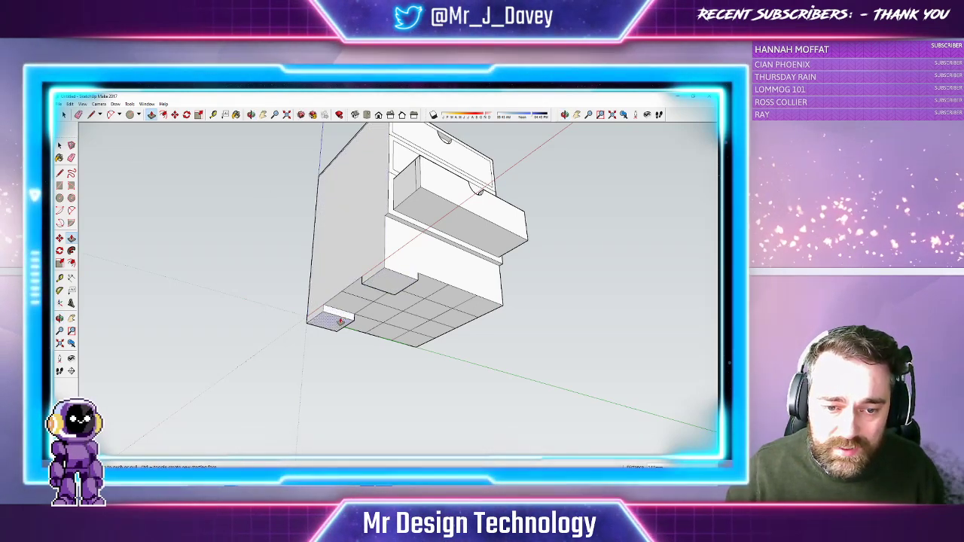
{"action": "left_click", "coordinate": [382, 290]}
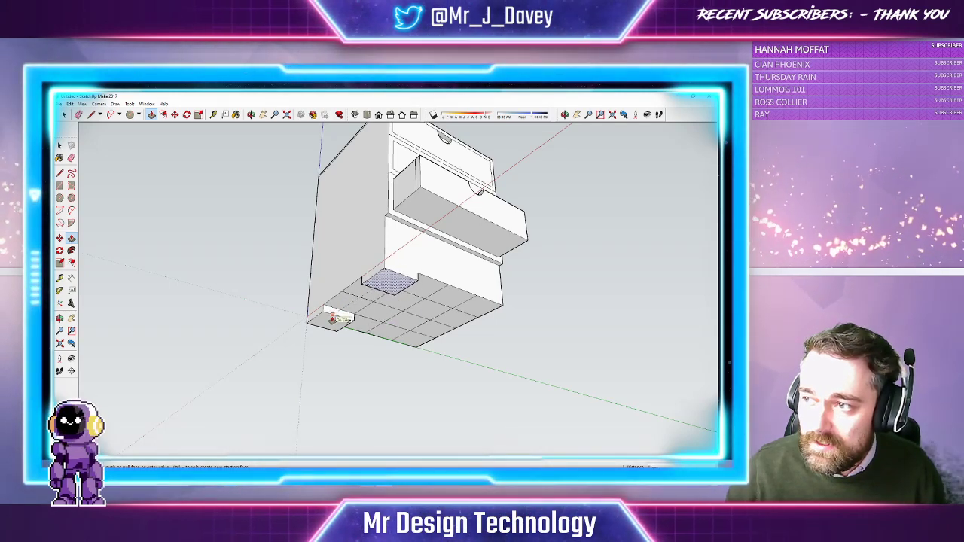
{"action": "left_click", "coordinate": [331, 319]}
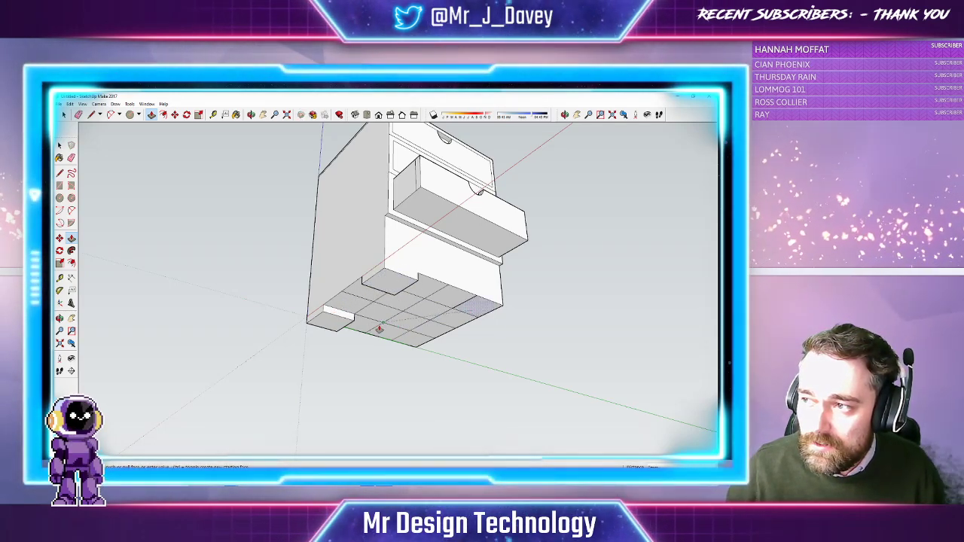
{"action": "left_click", "coordinate": [348, 329]}
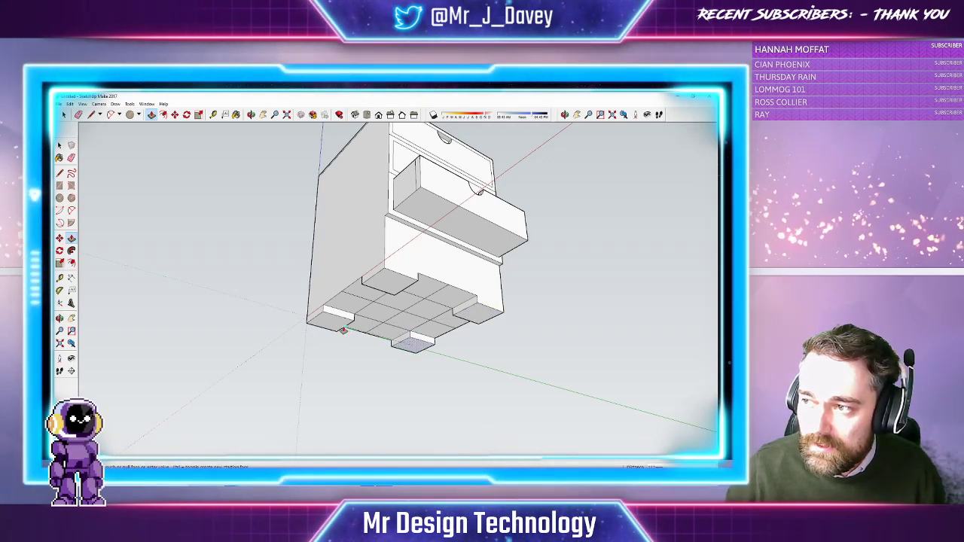
{"action": "left_click", "coordinate": [344, 330]}
{"action": "middle_click_drag", "start_coordinate": [237, 125], "coordinate": [292, 234]}
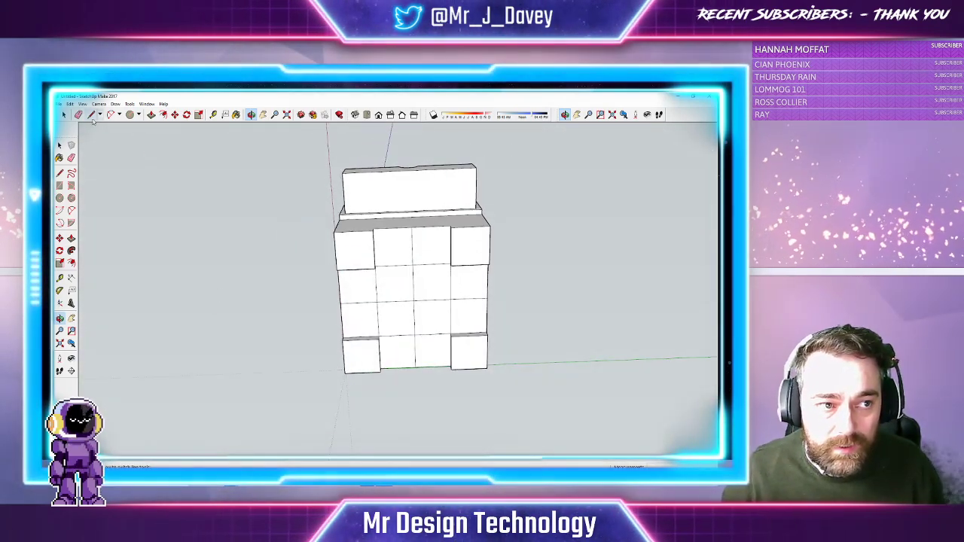
Erase the leftover grid edges between the feet, leaving one clean underside face
{"action": "left_click", "coordinate": [79, 115]}
{"action": "left_click", "coordinate": [412, 267]}
{"action": "left_click", "coordinate": [414, 266]}
{"action": "left_click", "coordinate": [414, 268]}
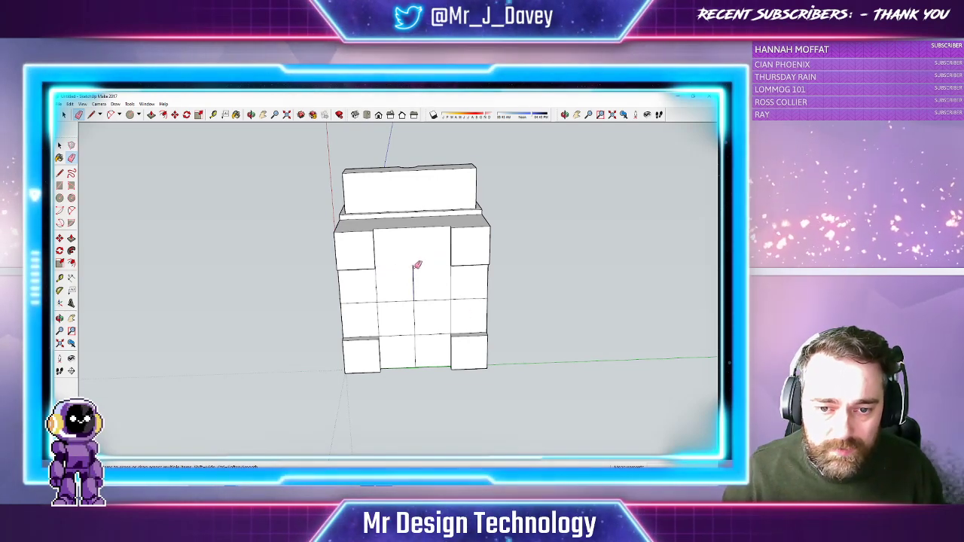
{"action": "left_click", "coordinate": [378, 301]}
{"action": "mouse_move", "coordinate": [381, 299]}
{"action": "left_mouse_down"}
{"action": "mouse_move", "coordinate": [418, 300]}
{"action": "mouse_move", "coordinate": [418, 348]}
{"action": "mouse_move", "coordinate": [465, 317]}
{"action": "mouse_move", "coordinate": [454, 296]}
{"action": "mouse_move", "coordinate": [477, 334]}
{"action": "mouse_move", "coordinate": [437, 385]}
{"action": "mouse_move", "coordinate": [483, 383]}
{"action": "mouse_move", "coordinate": [297, 372]}
{"action": "mouse_move", "coordinate": [497, 390]}
{"action": "mouse_move", "coordinate": [470, 369]}
{"action": "mouse_move", "coordinate": [338, 328]}
{"action": "mouse_move", "coordinate": [470, 369]}
{"action": "mouse_move", "coordinate": [409, 404]}
{"action": "mouse_move", "coordinate": [418, 354]}
{"action": "left_mouse_up"}
{"action": "left_click", "coordinate": [252, 115]}
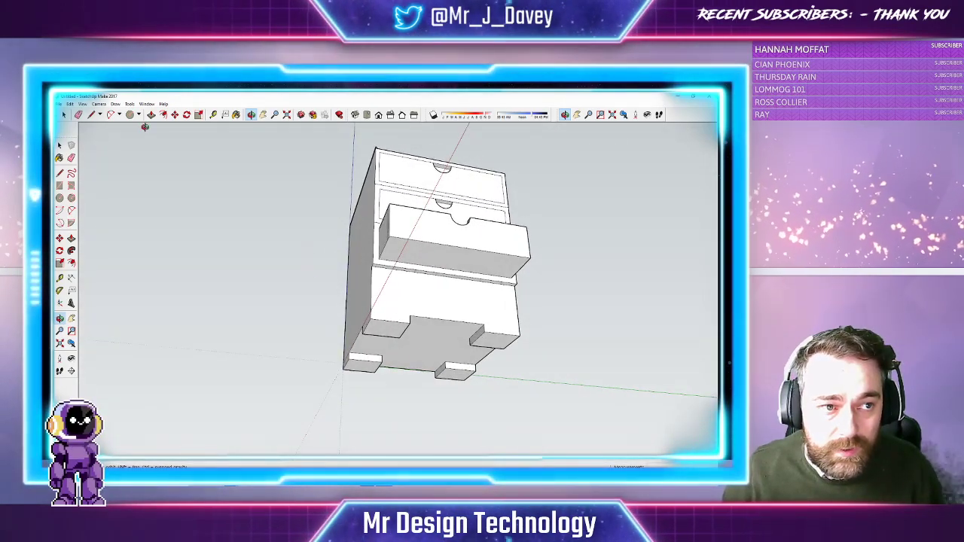
Draw the bottom edge along the first side of the chest up to the foot's corner
{"action": "left_click", "coordinate": [90, 115]}
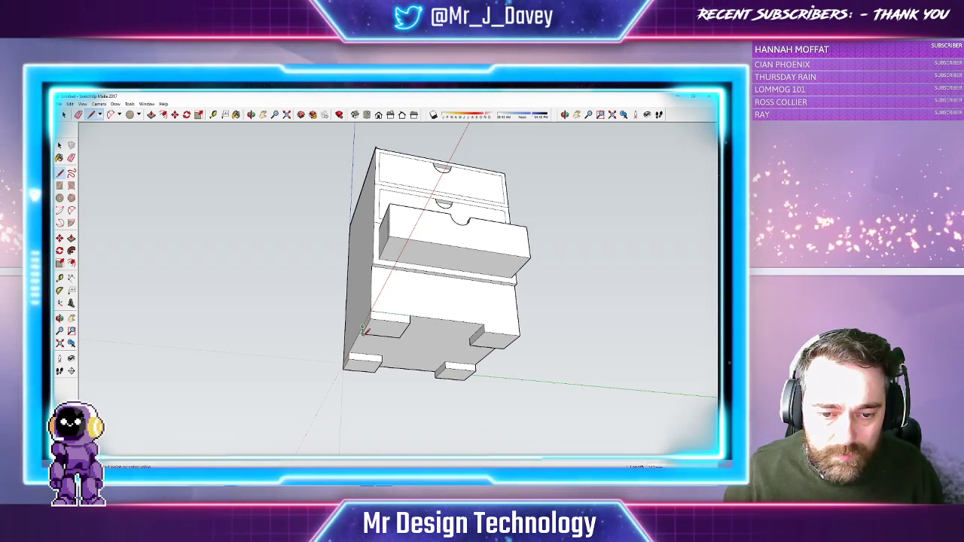
{"action": "left_click", "coordinate": [344, 362]}
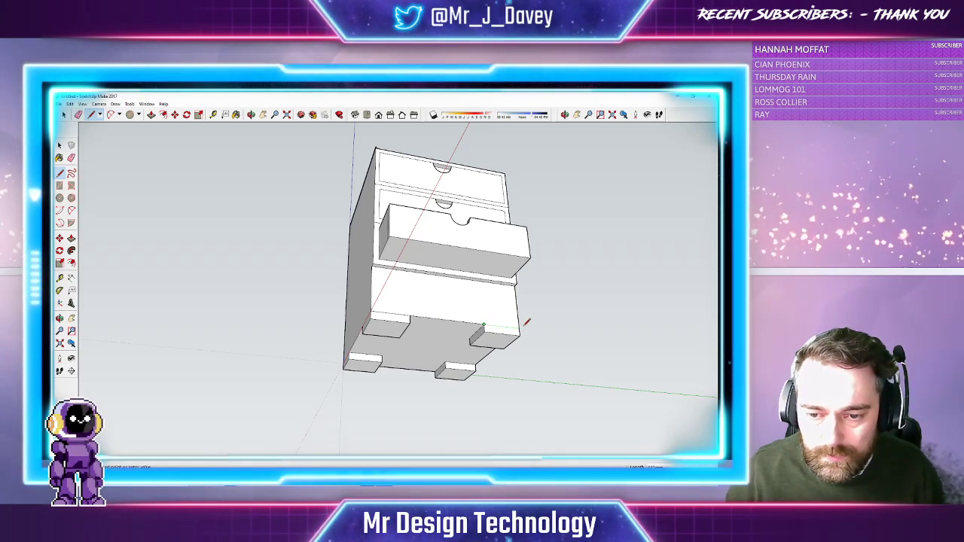
{"action": "mouse_move", "coordinate": [296, 179]}
{"action": "middle_mouse_down"}
{"action": "mouse_move", "coordinate": [293, 149]}
{"action": "mouse_move", "coordinate": [172, 154]}
{"action": "middle_mouse_up"}
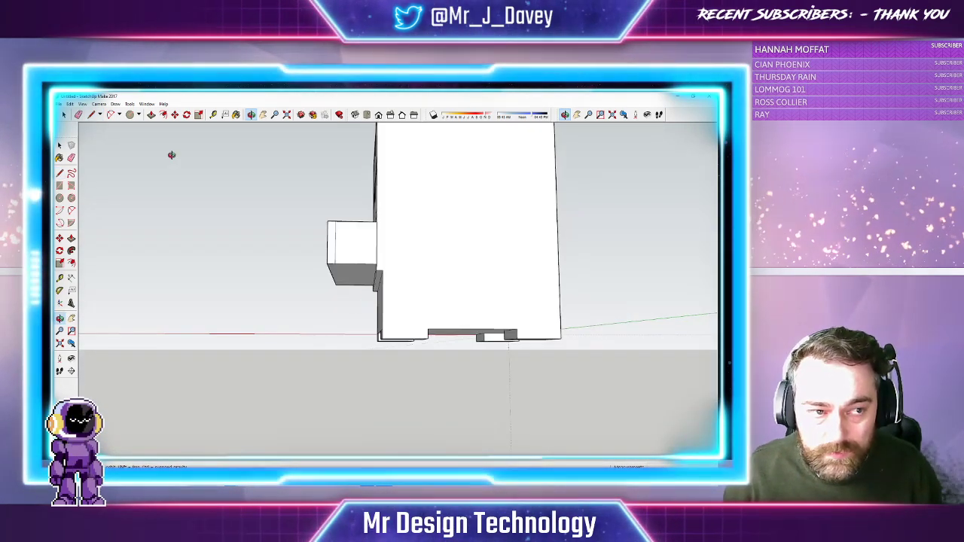
{"action": "left_click", "coordinate": [382, 330]}
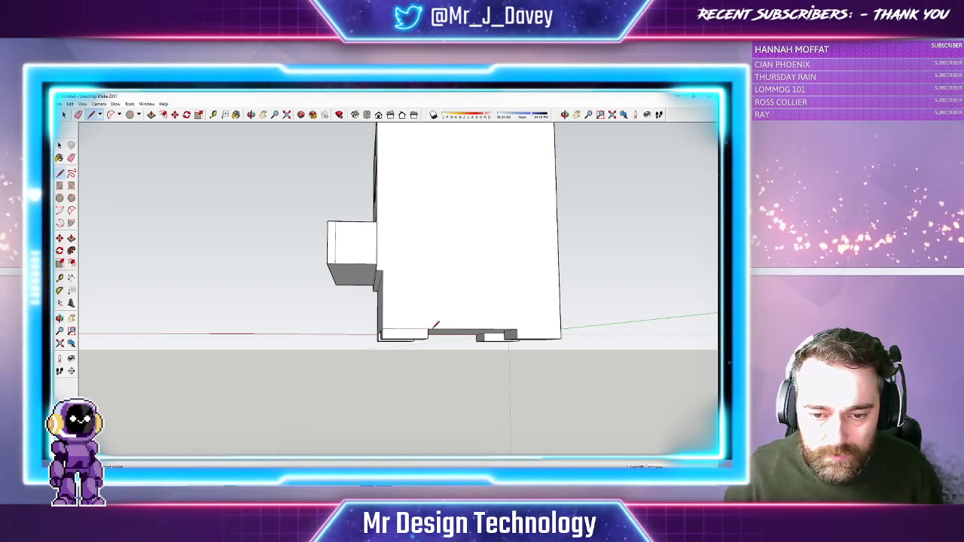
{"action": "left_click", "coordinate": [518, 329]}
Draw the bottom edges along the remaining sides between the feet
{"action": "left_click", "coordinate": [263, 114]}
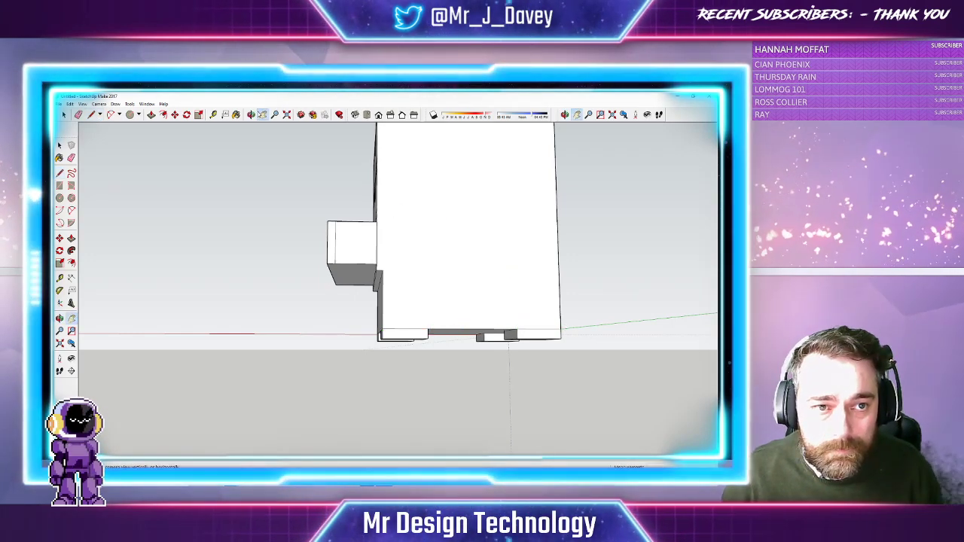
{"action": "middle_click_drag", "start_coordinate": [562, 228], "coordinate": [409, 246]}
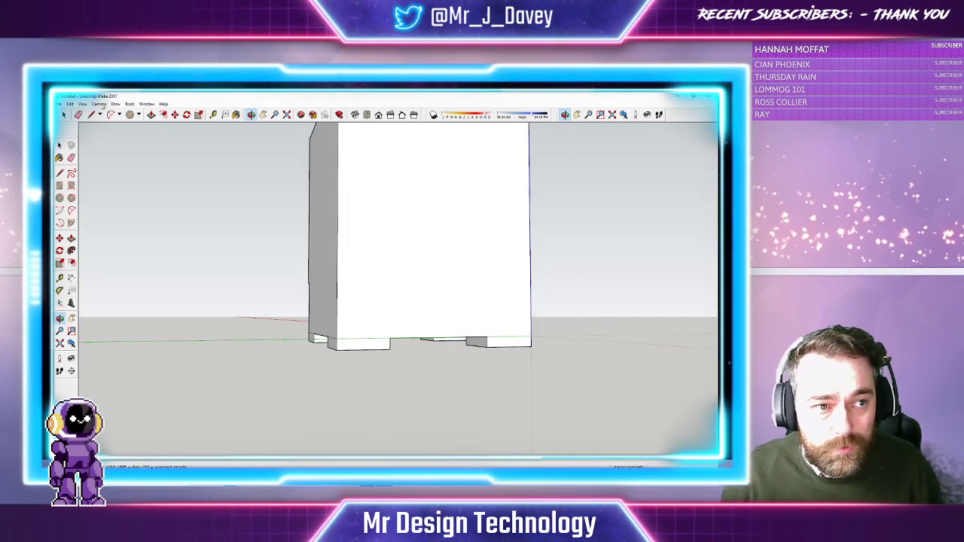
{"action": "left_click", "coordinate": [91, 115]}
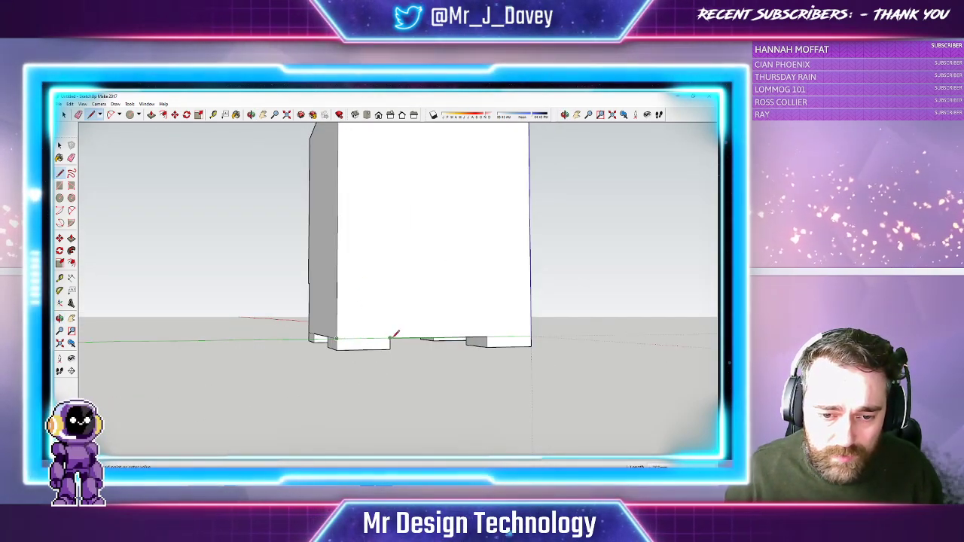
{"action": "left_click", "coordinate": [531, 336]}
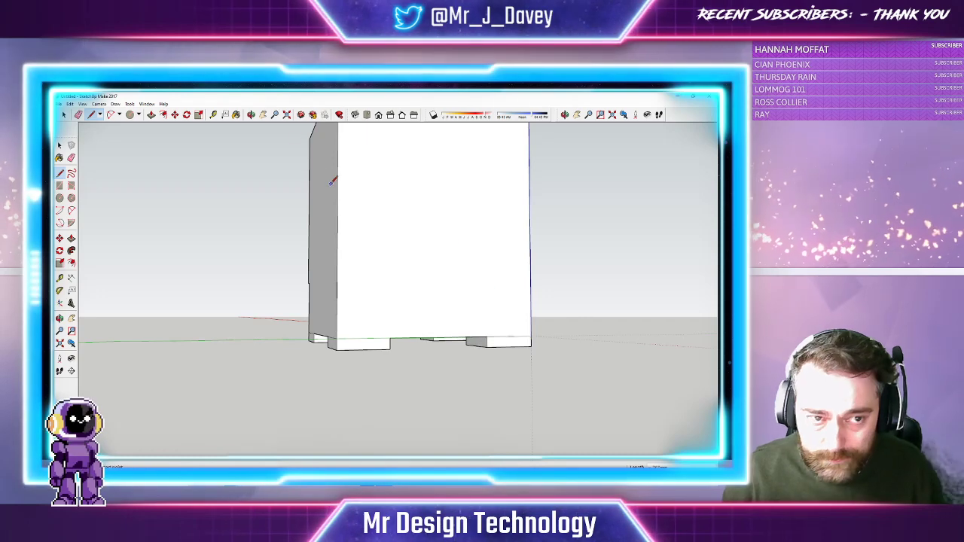
{"action": "left_click", "coordinate": [252, 114]}
{"action": "left_click_drag", "start_coordinate": [429, 219], "coordinate": [321, 236]}
{"action": "left_click", "coordinate": [91, 115]}
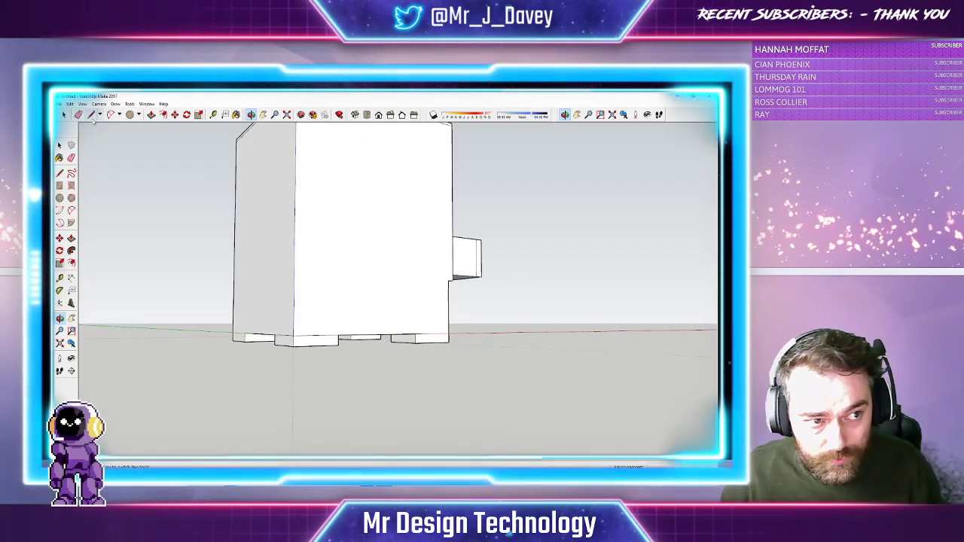
{"action": "left_click", "coordinate": [294, 336]}
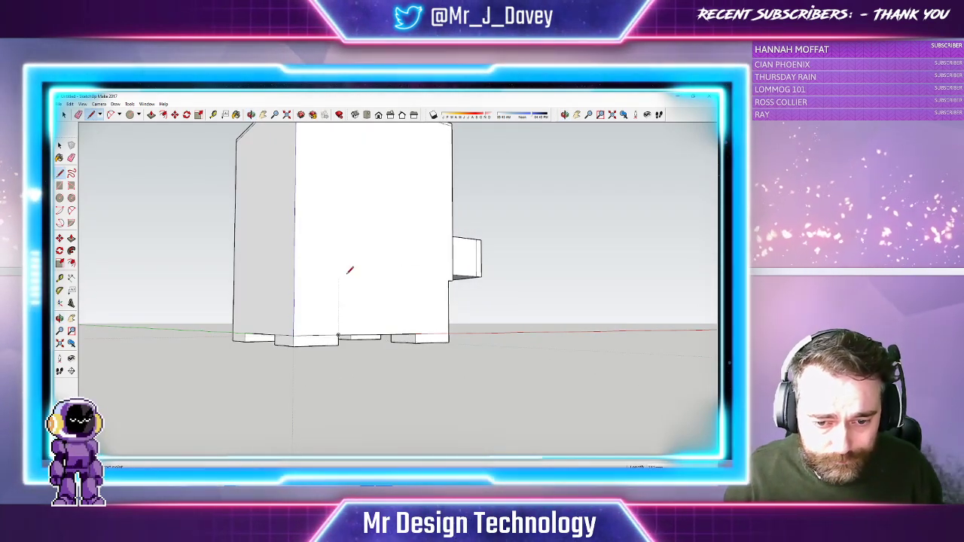
{"action": "mouse_move", "coordinate": [377, 181]}
{"action": "middle_mouse_down"}
{"action": "mouse_move", "coordinate": [264, 264]}
{"action": "mouse_move", "coordinate": [288, 274]}
{"action": "mouse_move", "coordinate": [349, 260]}
{"action": "mouse_move", "coordinate": [334, 288]}
{"action": "mouse_move", "coordinate": [381, 319]}
{"action": "mouse_move", "coordinate": [338, 261]}
{"action": "mouse_move", "coordinate": [342, 277]}
{"action": "mouse_move", "coordinate": [407, 267]}
{"action": "mouse_move", "coordinate": [357, 215]}
{"action": "mouse_move", "coordinate": [428, 239]}
{"action": "mouse_move", "coordinate": [333, 292]}
{"action": "mouse_move", "coordinate": [224, 301]}
{"action": "mouse_move", "coordinate": [319, 243]}
{"action": "mouse_move", "coordinate": [302, 278]}
{"action": "mouse_move", "coordinate": [400, 370]}
{"action": "mouse_move", "coordinate": [452, 362]}
{"action": "mouse_move", "coordinate": [295, 145]}
{"action": "middle_mouse_up"}
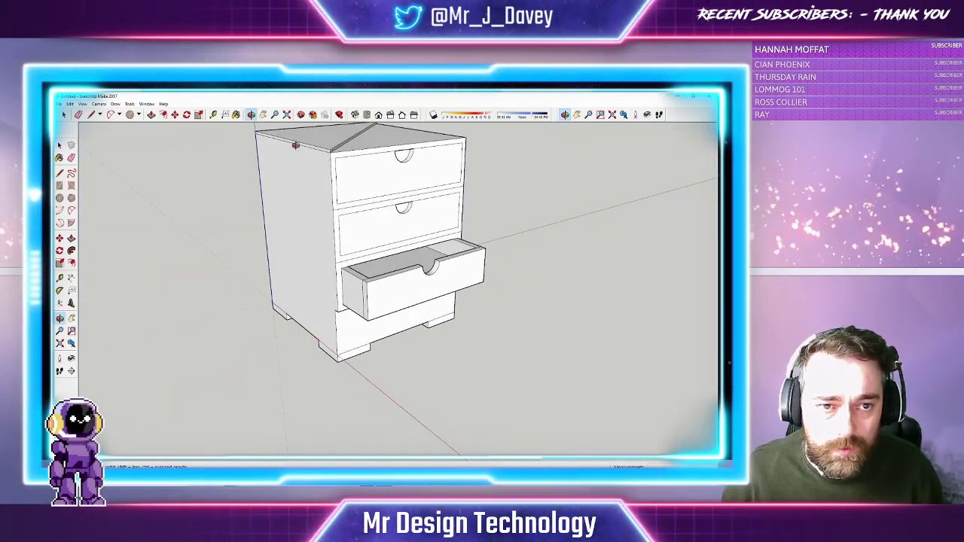
Pick Wood Cherry from the Wood materials and paint the top, second and open drawer fronts
{"action": "left_click", "coordinate": [286, 116]}
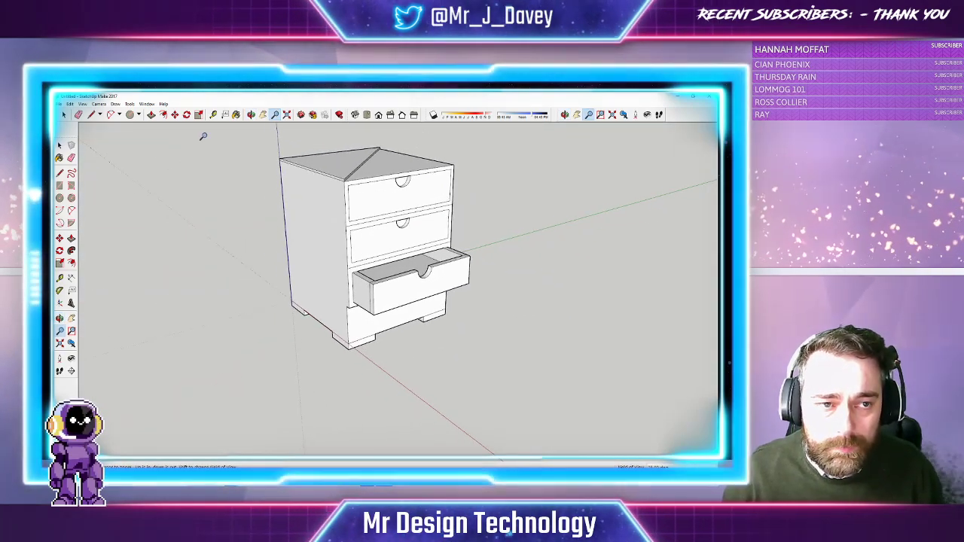
{"action": "left_click", "coordinate": [236, 114]}
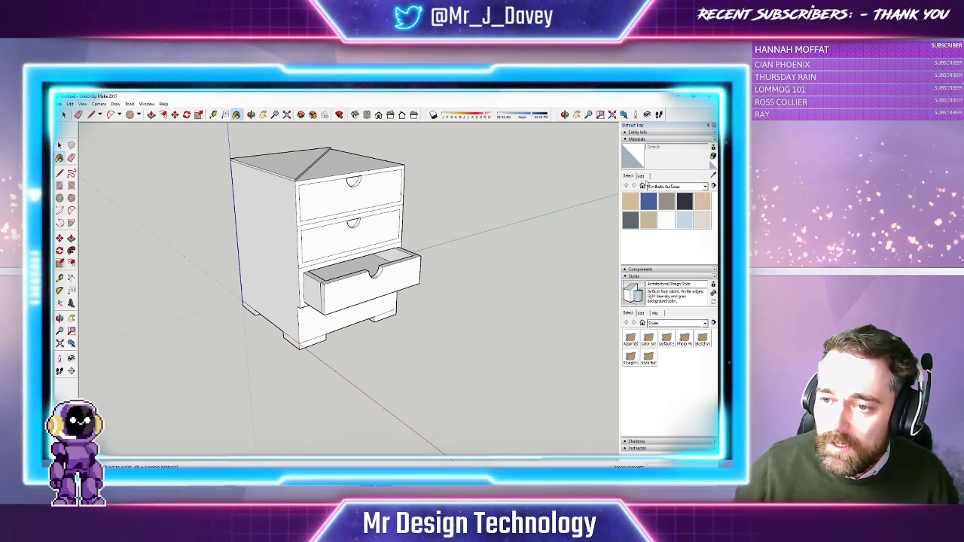
{"action": "left_click", "coordinate": [706, 186]}
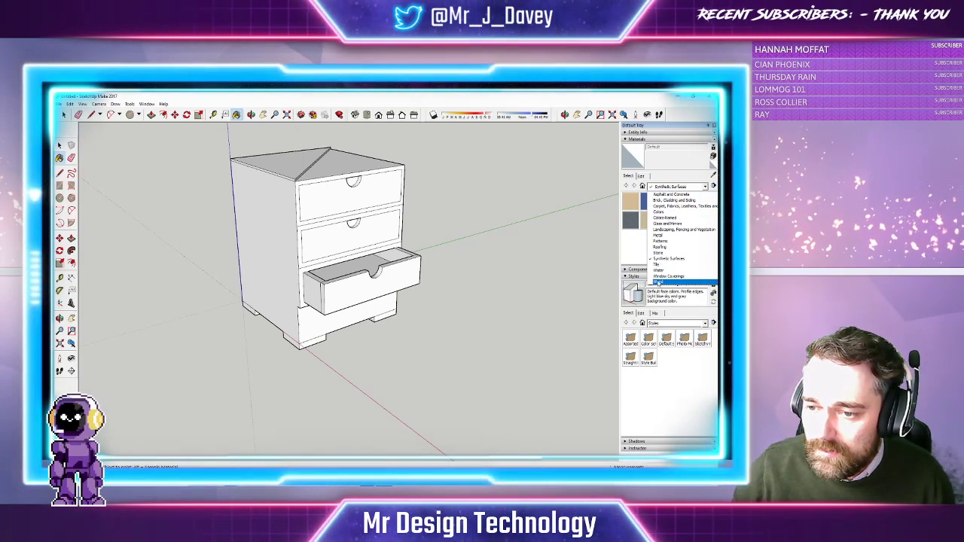
{"action": "left_click", "coordinate": [658, 284]}
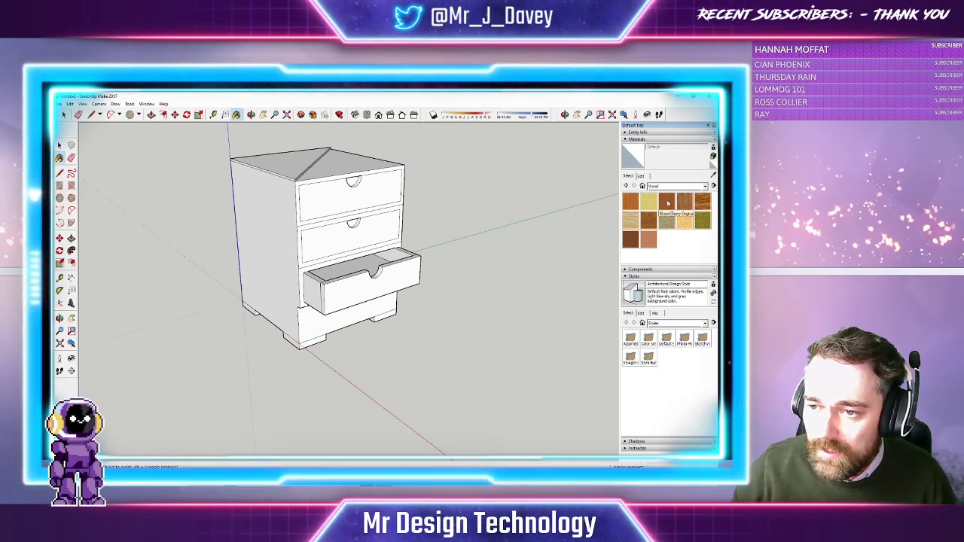
{"action": "left_click", "coordinate": [667, 202]}
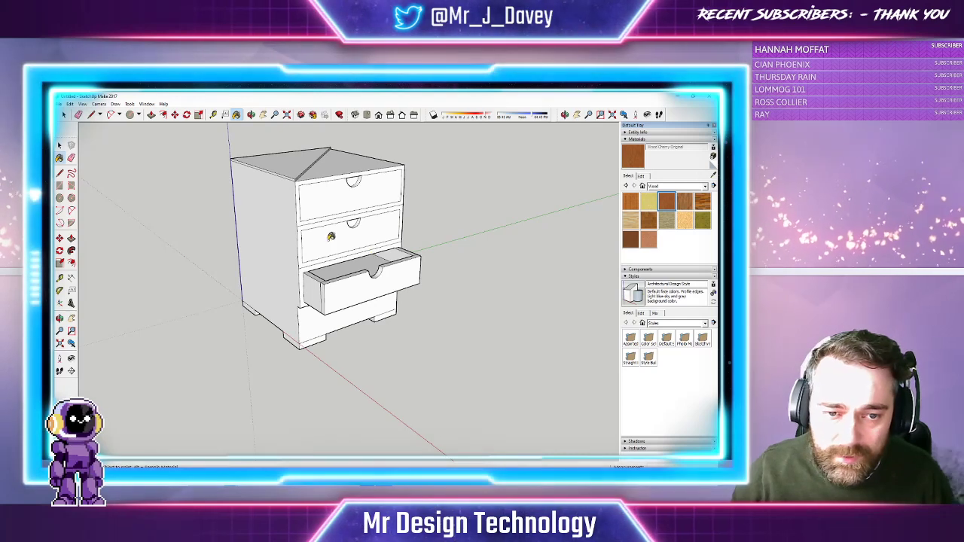
{"action": "left_click", "coordinate": [318, 191]}
{"action": "left_click", "coordinate": [354, 253]}
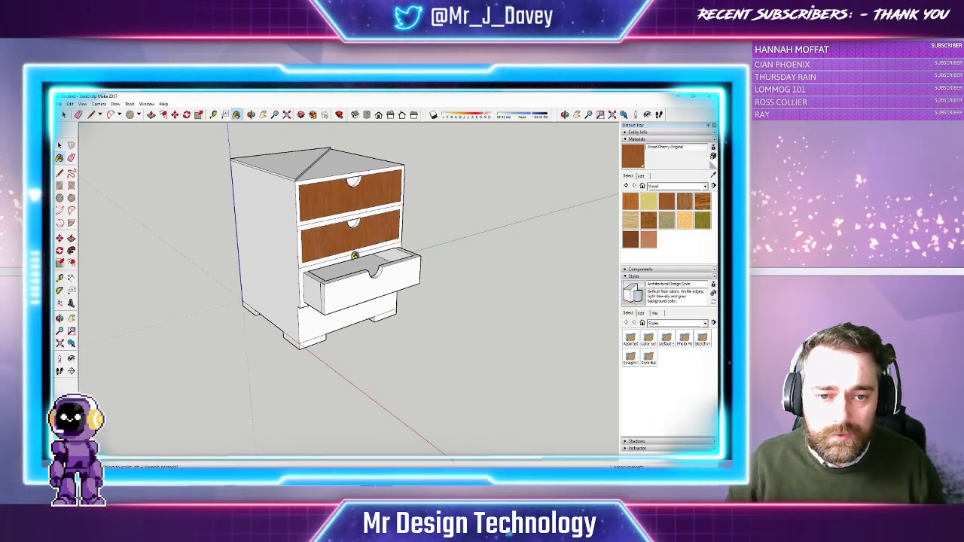
{"action": "left_click", "coordinate": [350, 290]}
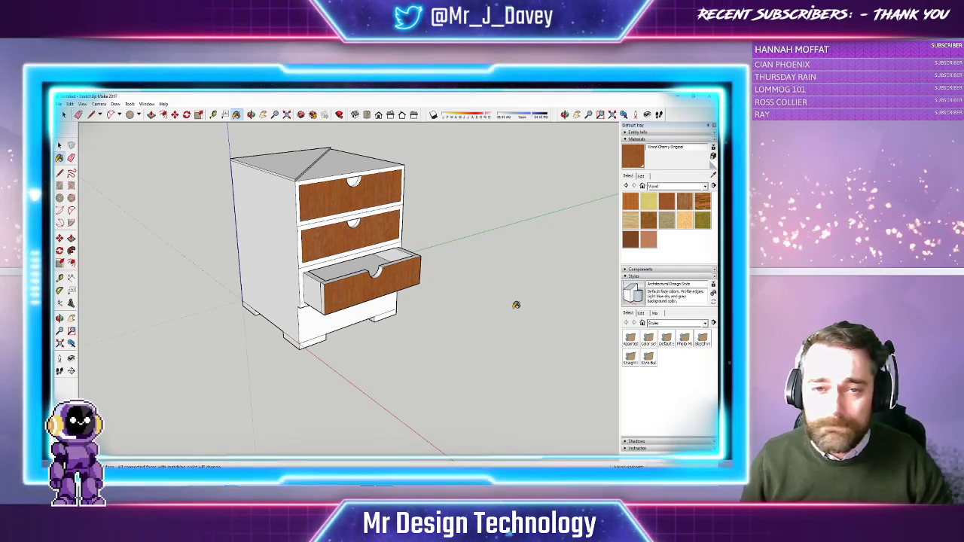
Select the whole chest, paint it all Wood Cherry, then clear the selection
{"action": "key", "text": "ctrl+a"}
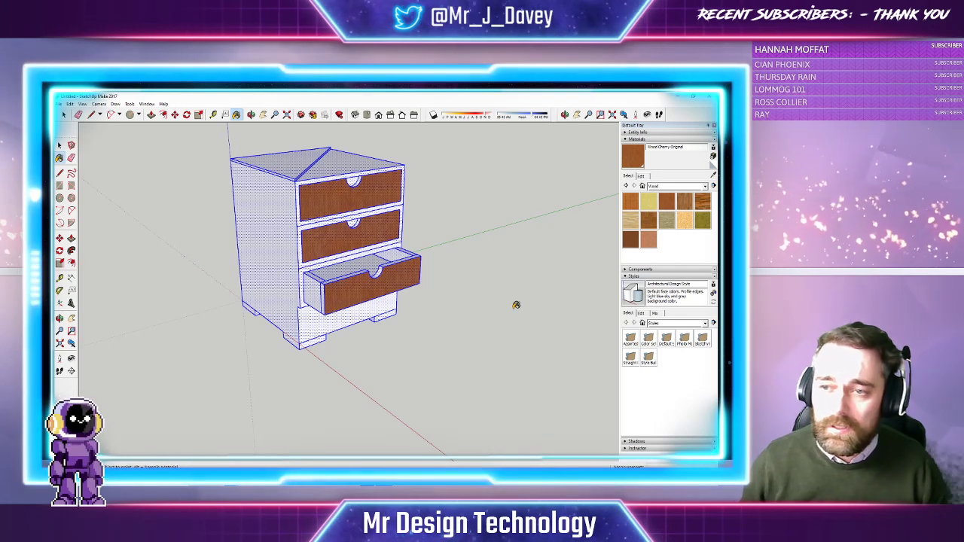
{"action": "left_click", "coordinate": [292, 200]}
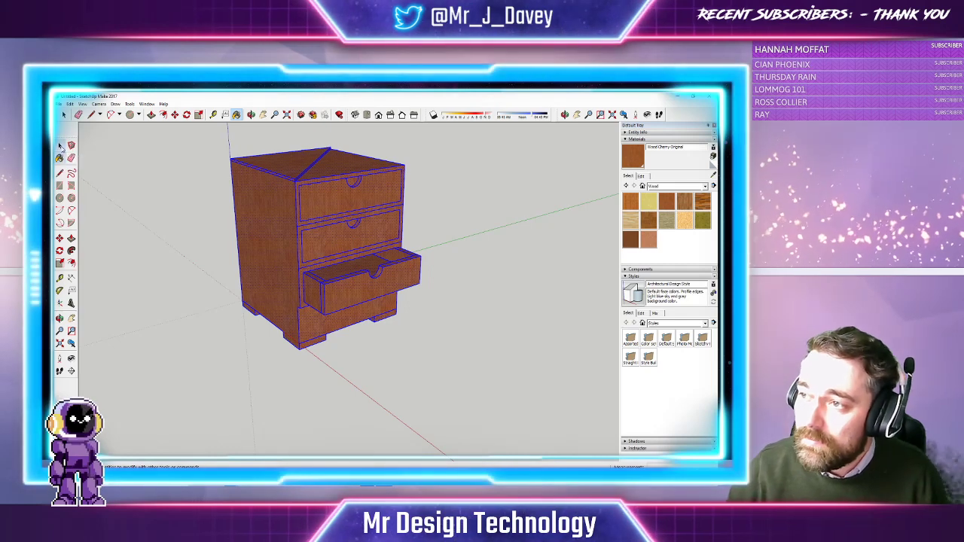
{"action": "left_click", "coordinate": [60, 145]}
{"action": "left_click", "coordinate": [180, 173]}
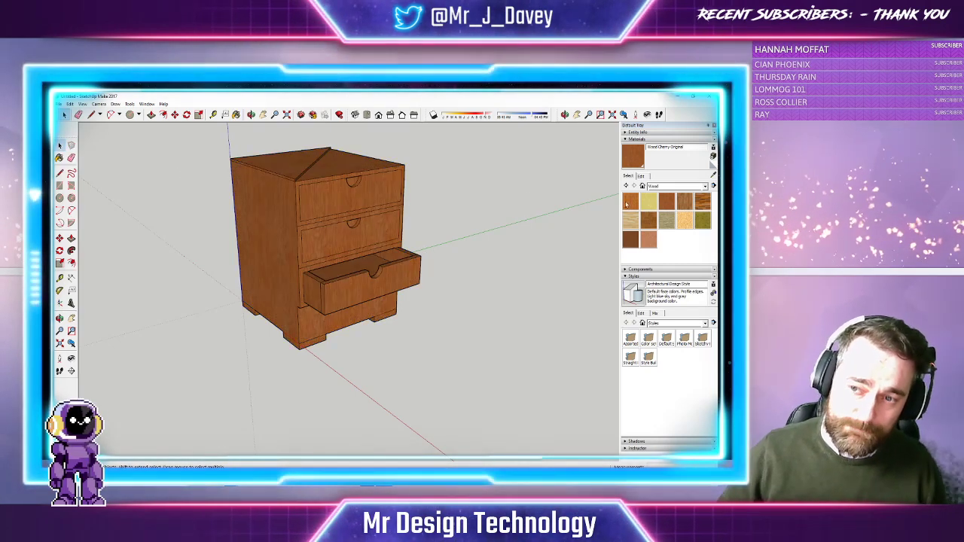
Paint the three drawer rims a light wood, then undo it
{"action": "left_click", "coordinate": [666, 219]}
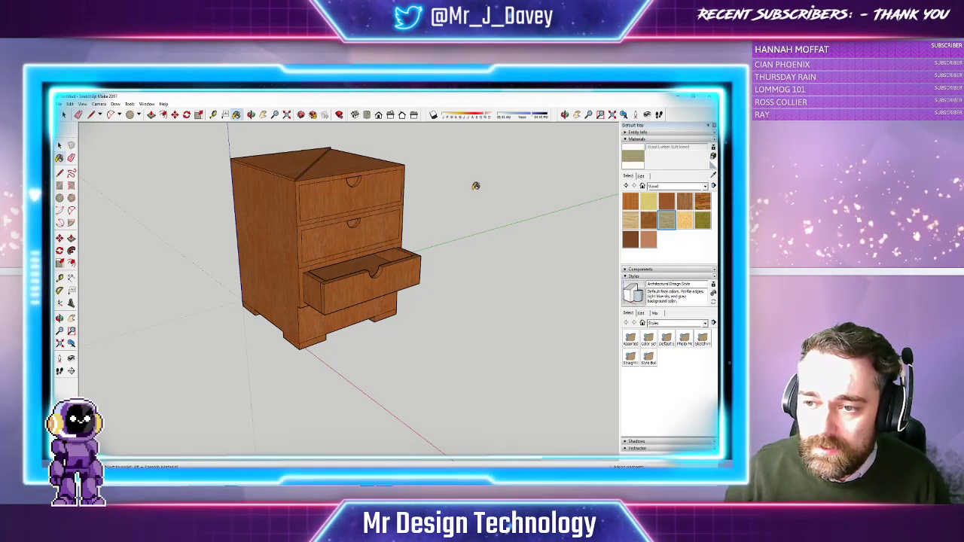
{"action": "left_click", "coordinate": [299, 181]}
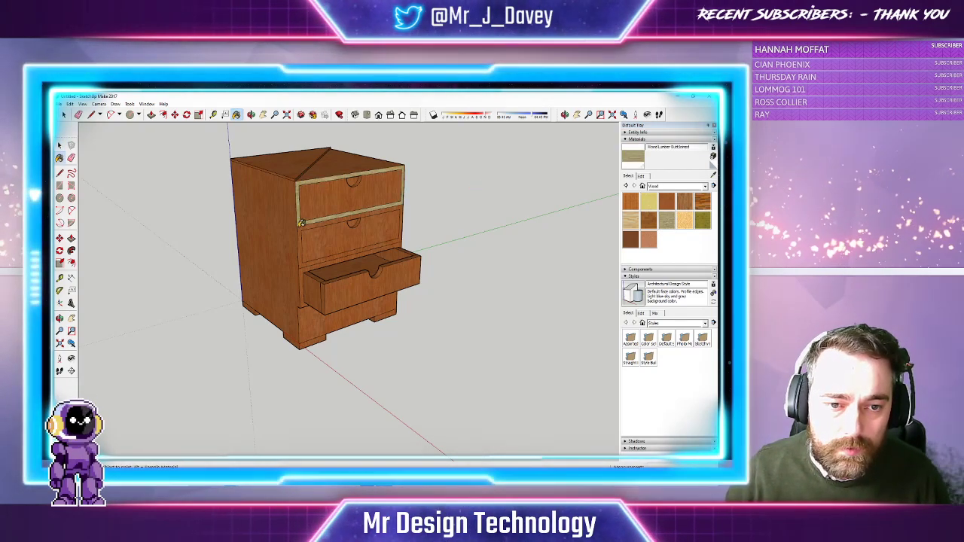
{"action": "left_click", "coordinate": [301, 223]}
{"action": "left_click", "coordinate": [305, 276]}
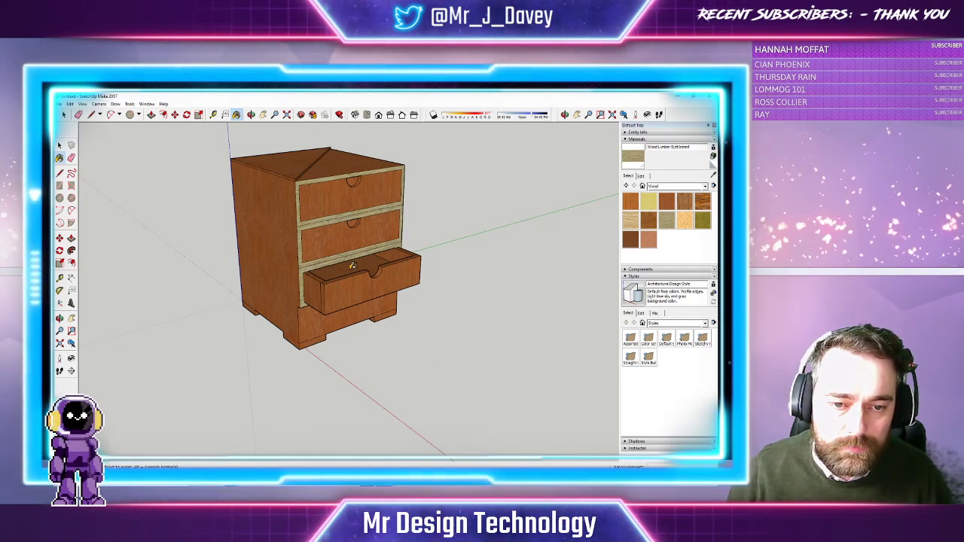
{"action": "key", "text": "ctrl+z"}
{"action": "key", "text": "ctrl+z"}
{"action": "key", "text": "ctrl+z"}
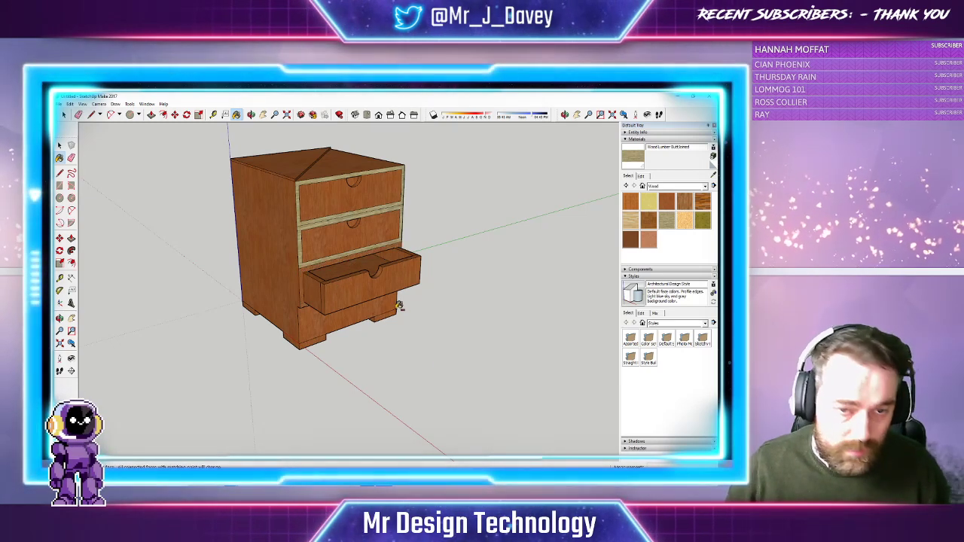
Paint all three drawer fronts with the light bamboo wood
{"action": "left_click", "coordinate": [369, 195]}
{"action": "left_click", "coordinate": [396, 223]}
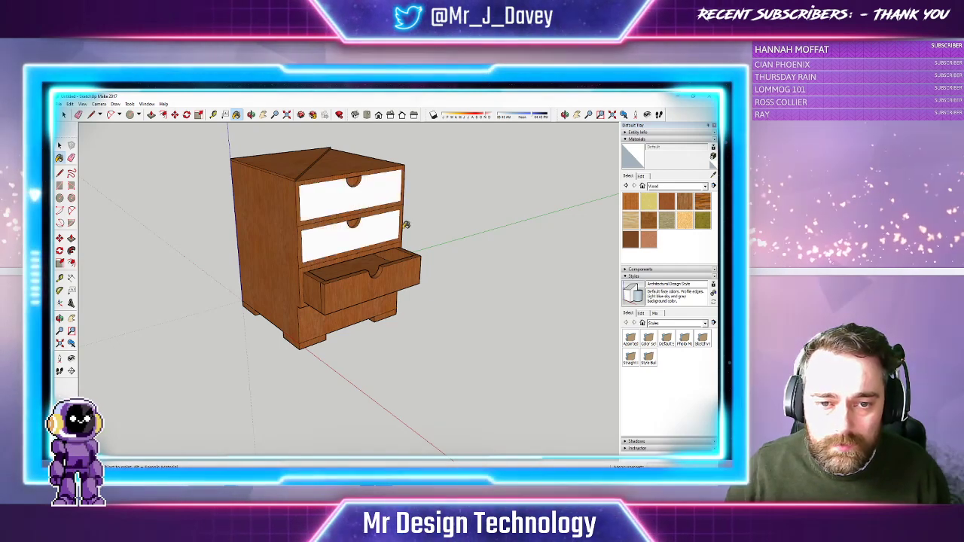
{"action": "left_click", "coordinate": [684, 201]}
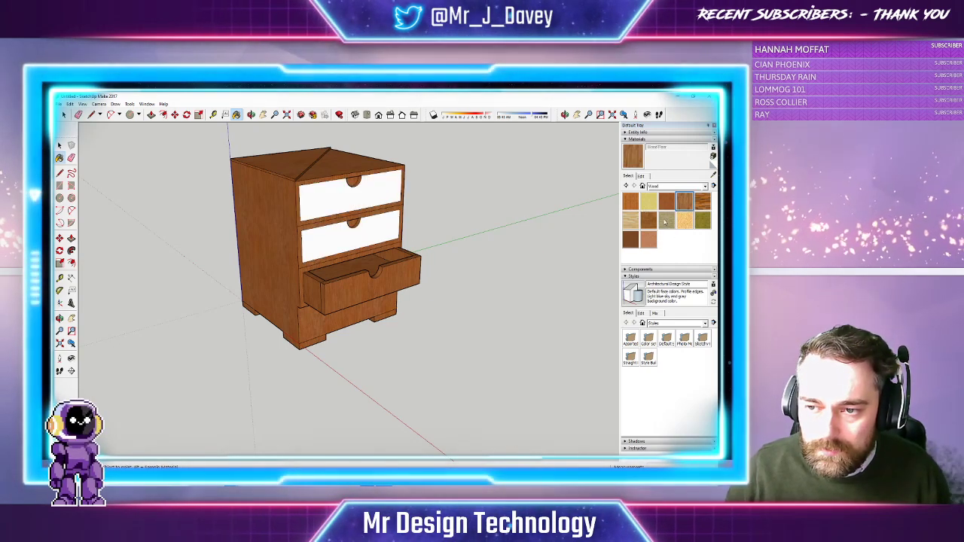
{"action": "left_click", "coordinate": [667, 219]}
{"action": "left_click", "coordinate": [400, 203]}
{"action": "left_click", "coordinate": [396, 232]}
{"action": "left_click", "coordinate": [406, 271]}
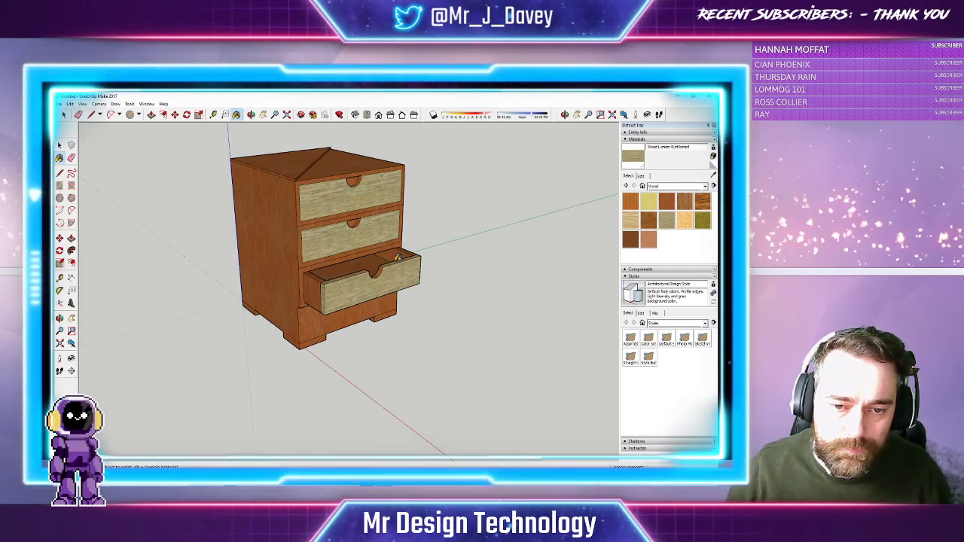
Paint the open bottom drawer's sides and top edges light wood too
{"action": "left_click", "coordinate": [411, 251]}
{"action": "left_click", "coordinate": [403, 253]}
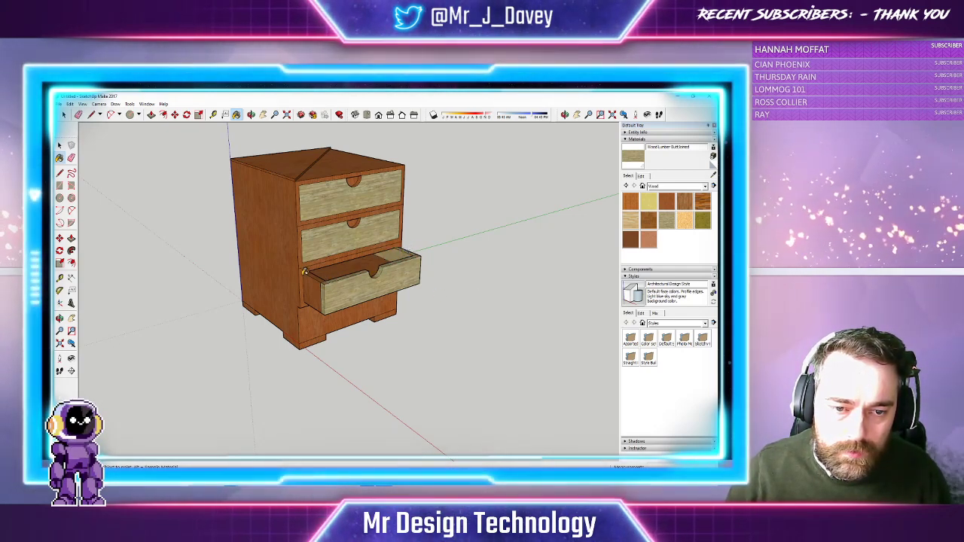
{"action": "left_click", "coordinate": [306, 276]}
{"action": "left_click", "coordinate": [316, 276]}
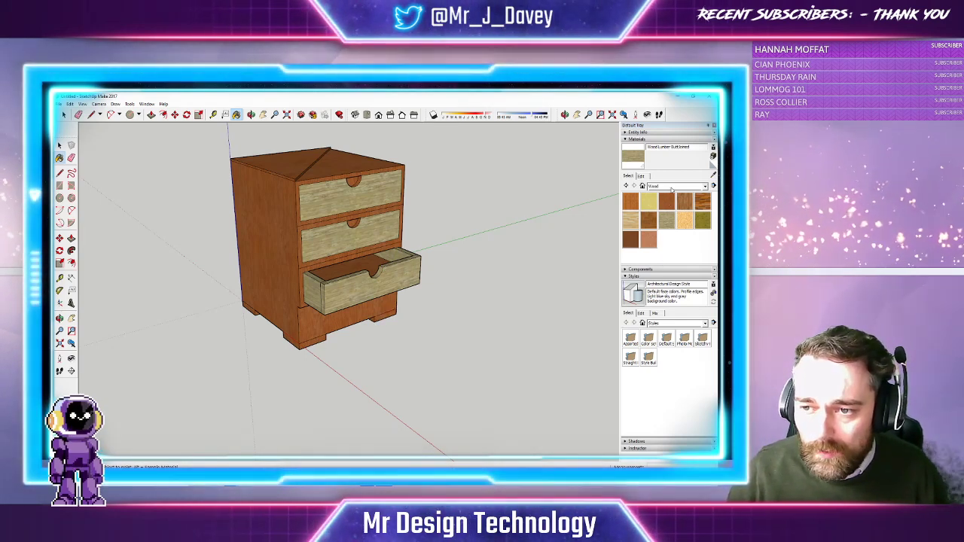
Pick the dark grey Metal material and test it on the left side, undoing it
{"action": "left_click", "coordinate": [676, 187]}
{"action": "left_click", "coordinate": [668, 239]}
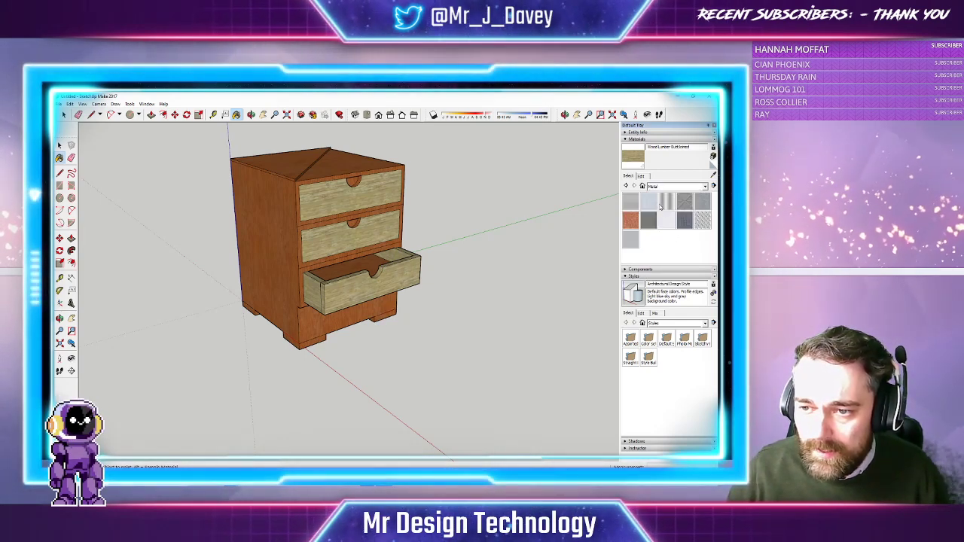
{"action": "left_click", "coordinate": [646, 218]}
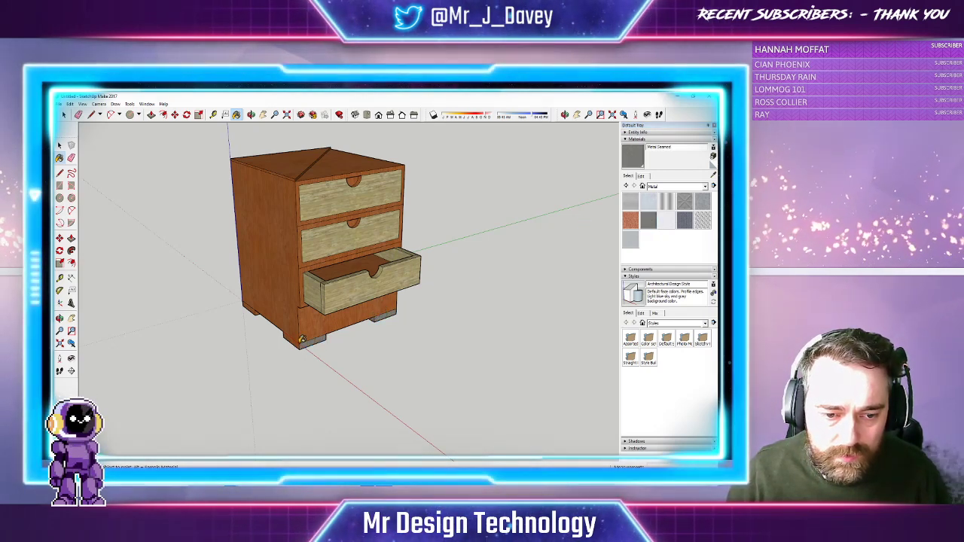
{"action": "left_click", "coordinate": [301, 339]}
{"action": "key", "text": "ctrl+z"}
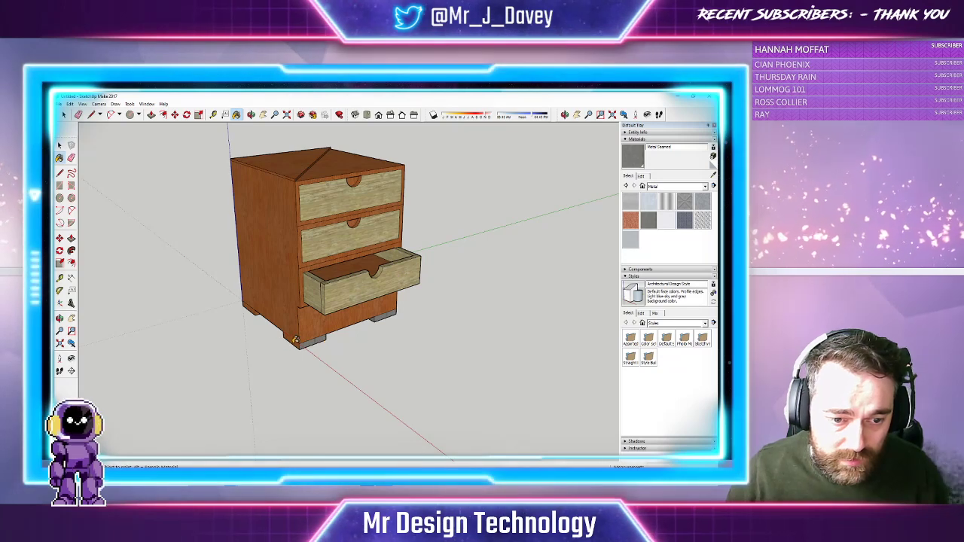
{"action": "left_click", "coordinate": [290, 339]}
{"action": "key", "text": "ctrl+z"}
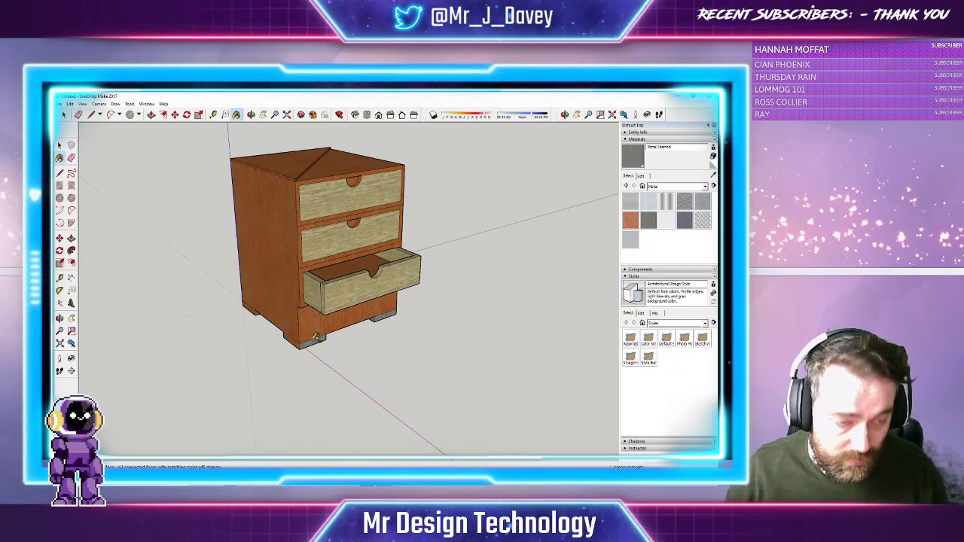
Try grey metal on the left half of the top, then undo it
{"action": "left_click", "coordinate": [91, 114]}
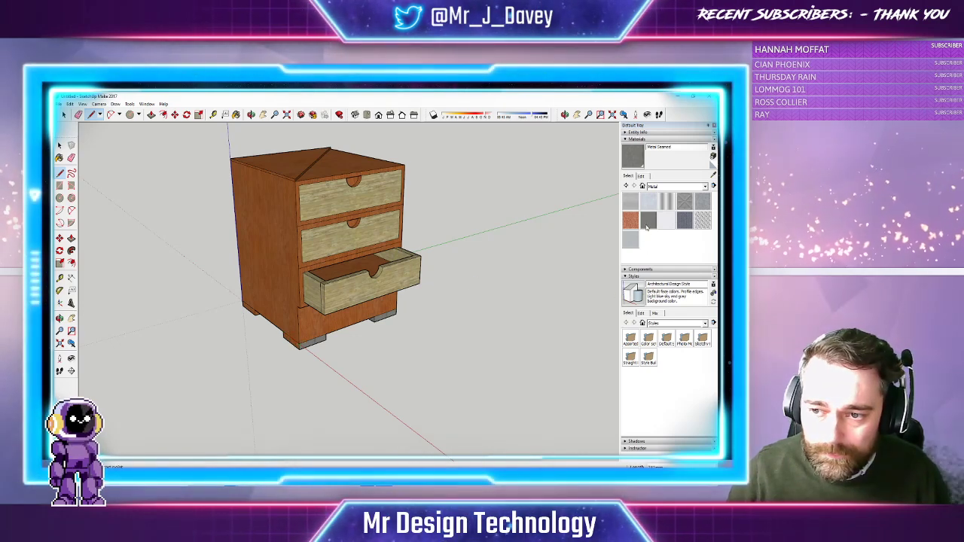
{"action": "left_click", "coordinate": [646, 225]}
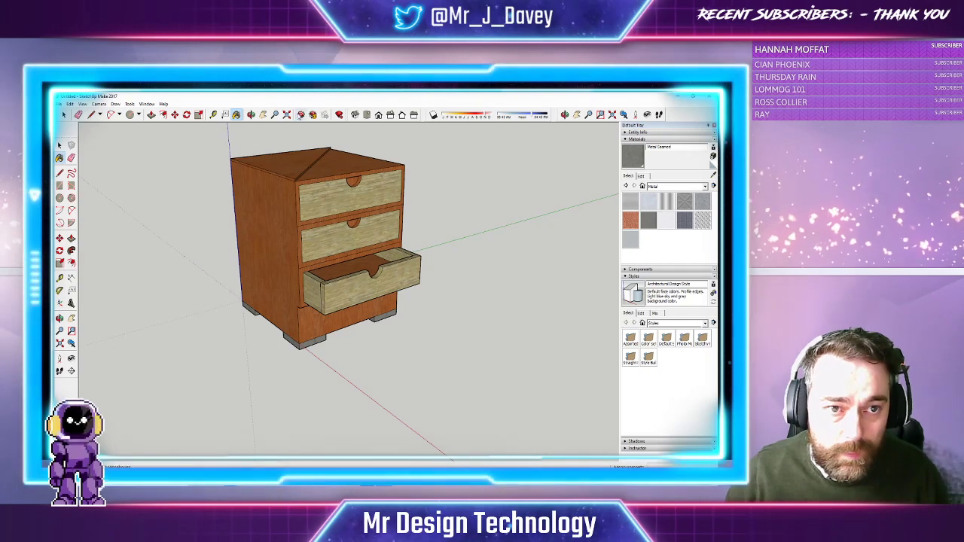
{"action": "left_click", "coordinate": [316, 162]}
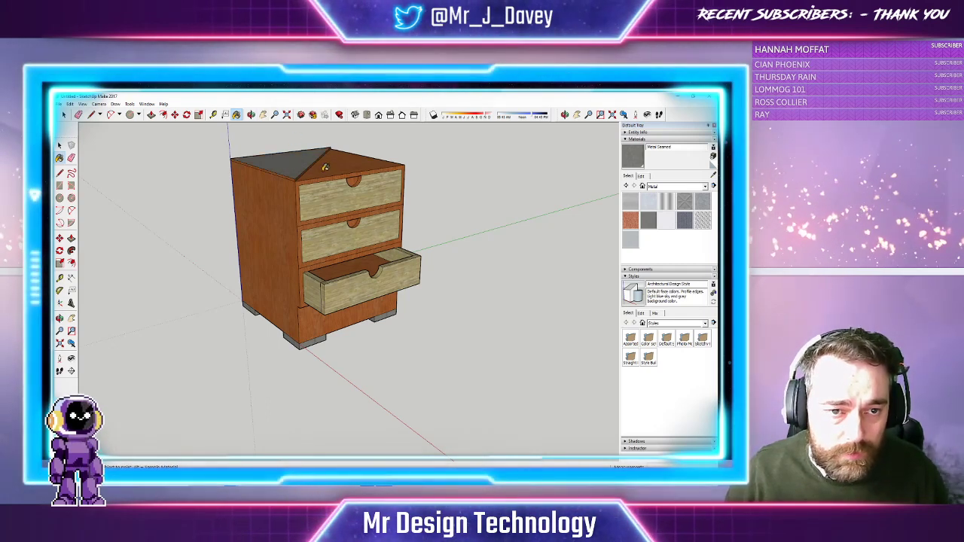
{"action": "key", "text": "ctrl+z"}
From below, paint the feet grey metal, undoing a stray coat on the right face
{"action": "left_click", "coordinate": [251, 115]}
{"action": "mouse_move", "coordinate": [407, 256]}
{"action": "left_mouse_down"}
{"action": "mouse_move", "coordinate": [327, 171]}
{"action": "mouse_move", "coordinate": [446, 295]}
{"action": "mouse_move", "coordinate": [341, 264]}
{"action": "left_mouse_up"}
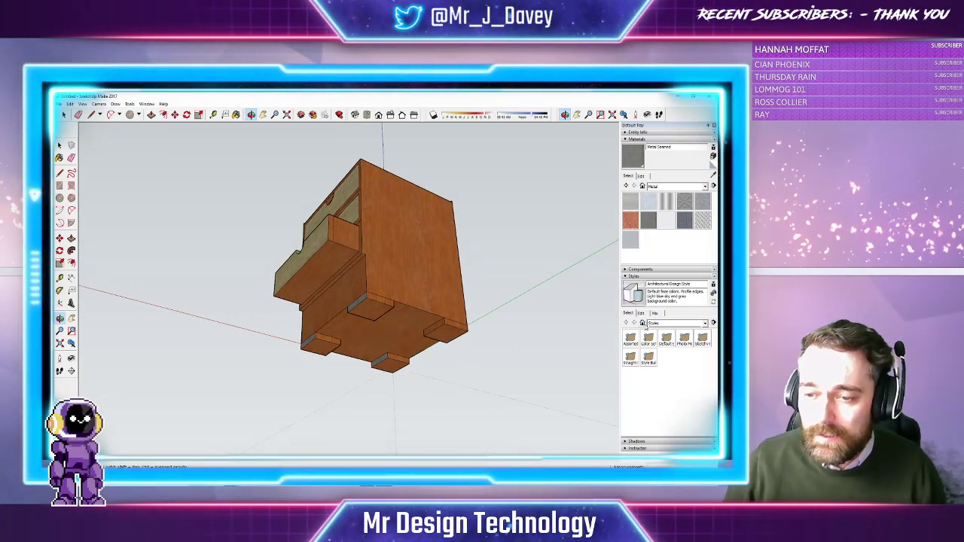
{"action": "left_click", "coordinate": [648, 219]}
{"action": "left_click", "coordinate": [374, 304]}
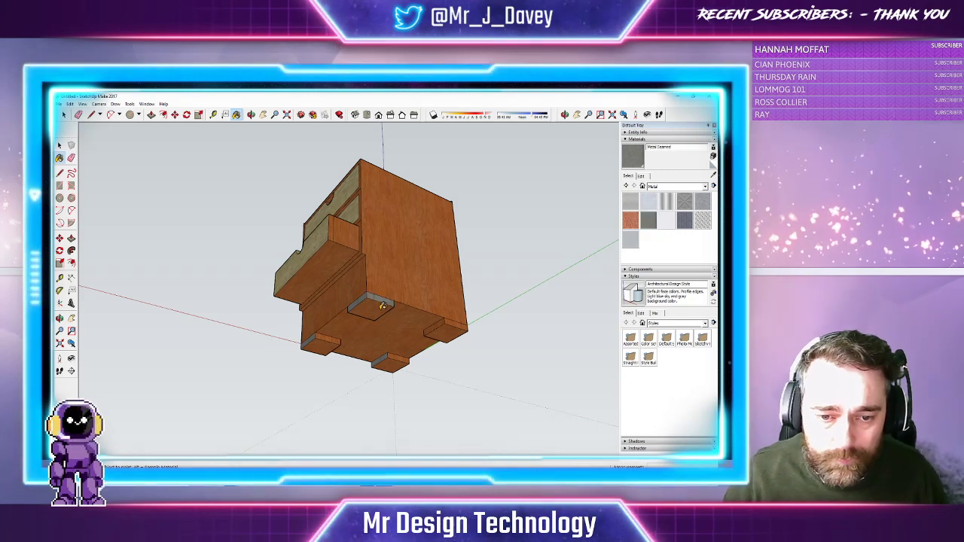
{"action": "left_click", "coordinate": [442, 285]}
{"action": "key", "text": "ctrl+z"}
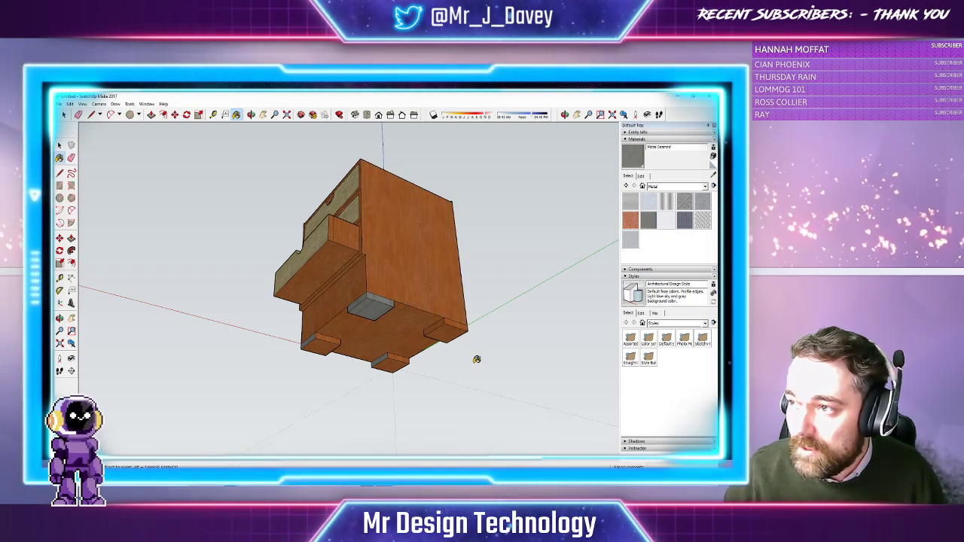
{"action": "left_click", "coordinate": [440, 330]}
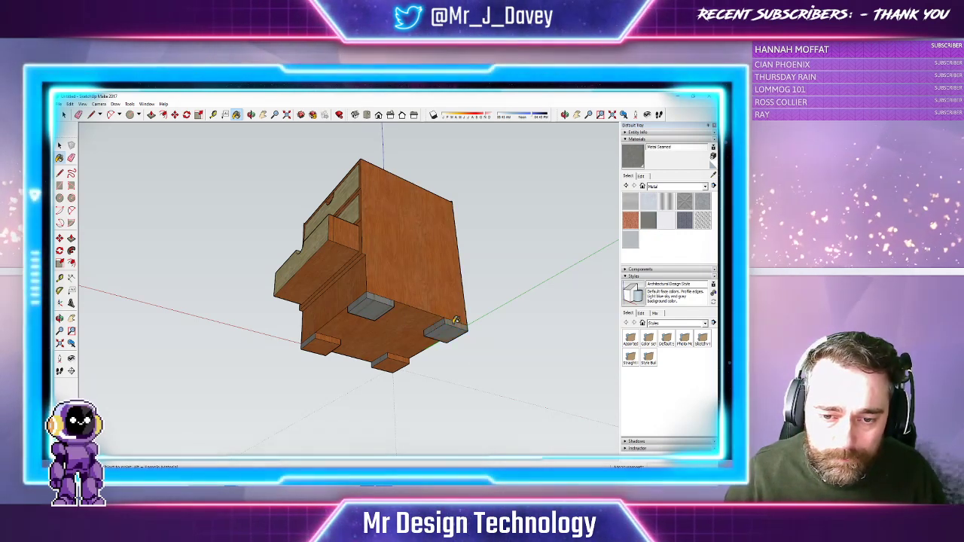
{"action": "left_click", "coordinate": [398, 360]}
{"action": "left_click", "coordinate": [326, 342]}
Paint the upper feet's top strips and both lower feet grey, returning to a front view
{"action": "middle_click_drag", "start_coordinate": [331, 336], "coordinate": [324, 218]}
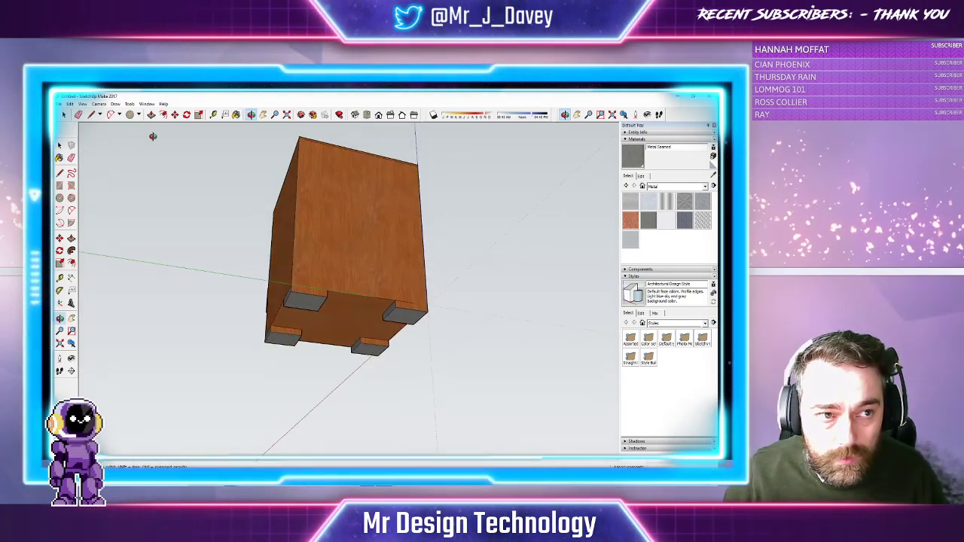
{"action": "left_click", "coordinate": [237, 114]}
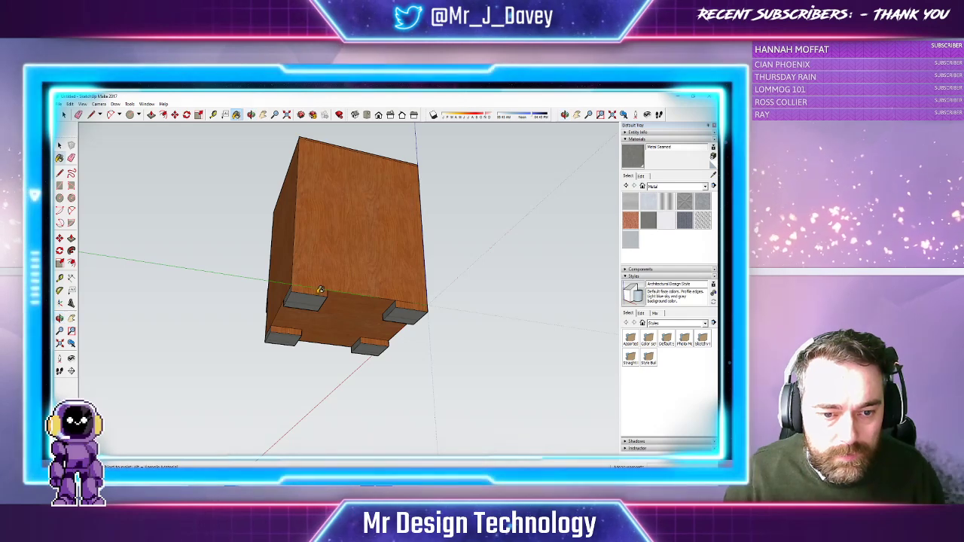
{"action": "left_click", "coordinate": [323, 291]}
{"action": "left_click", "coordinate": [410, 305]}
{"action": "left_click", "coordinate": [374, 341]}
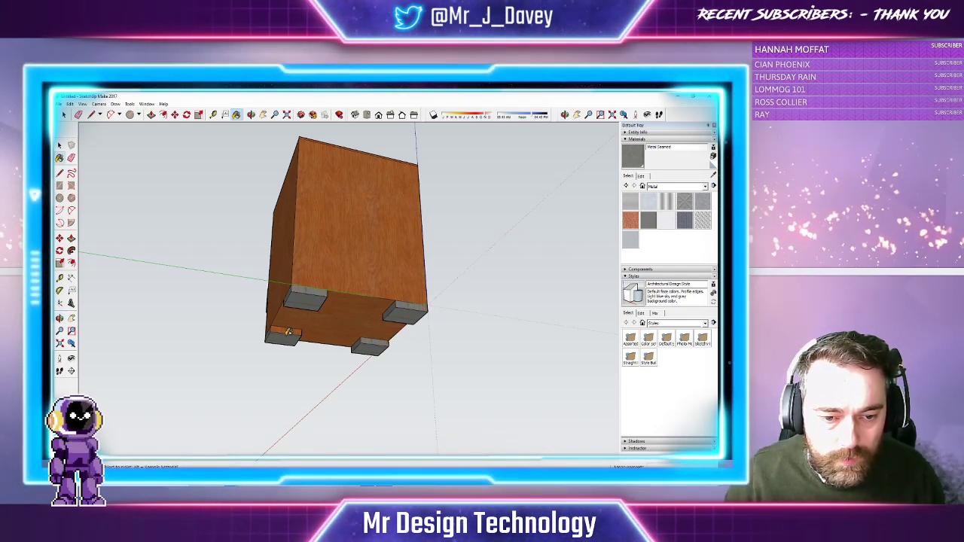
{"action": "left_click", "coordinate": [288, 333]}
{"action": "mouse_move", "coordinate": [313, 240]}
{"action": "middle_mouse_down"}
{"action": "mouse_move", "coordinate": [376, 234]}
{"action": "mouse_move", "coordinate": [302, 226]}
{"action": "middle_mouse_up"}
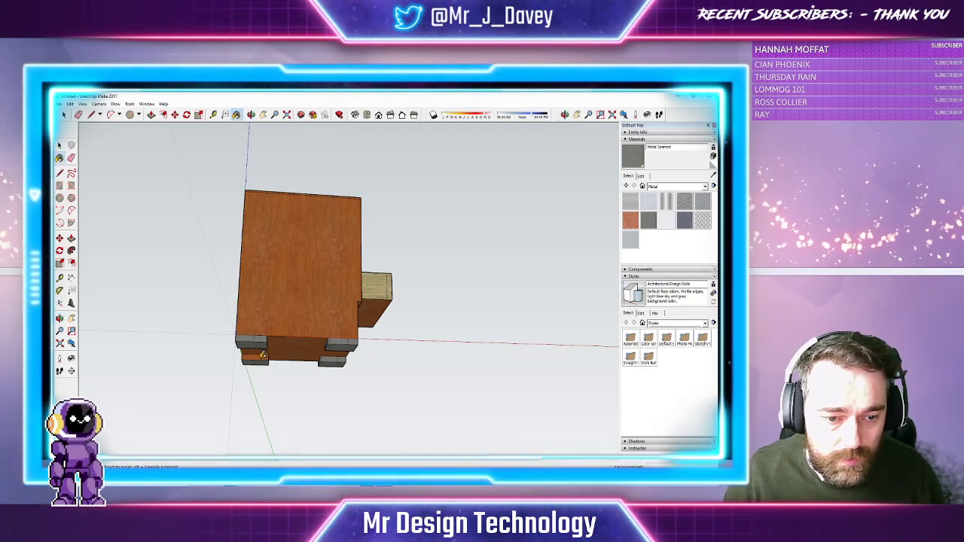
{"action": "mouse_move", "coordinate": [306, 193]}
{"action": "middle_mouse_down"}
{"action": "mouse_move", "coordinate": [228, 194]}
{"action": "mouse_move", "coordinate": [202, 162]}
{"action": "middle_mouse_up"}
{"action": "middle_click_drag", "start_coordinate": [375, 292], "coordinate": [366, 362]}
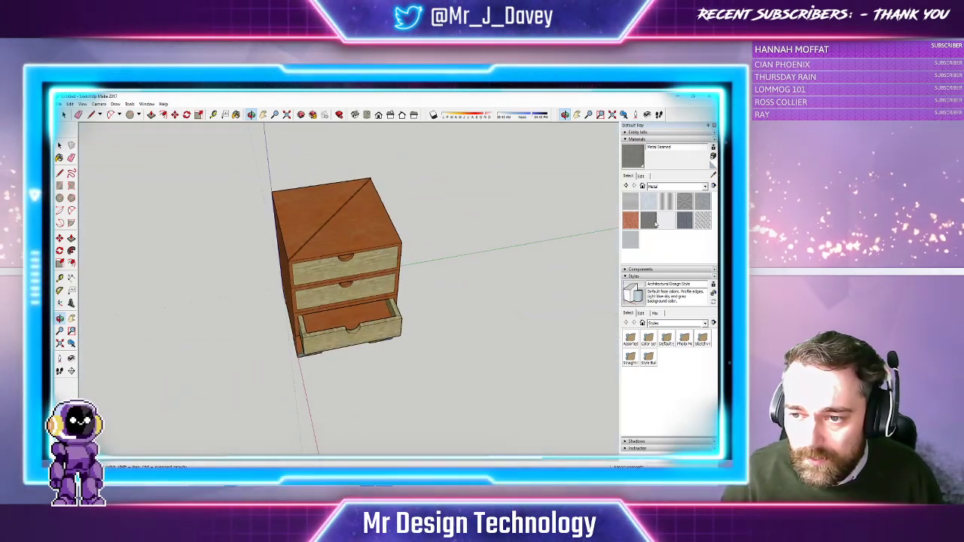
Paint the left triangle of the top with Metal Steel Textured
{"action": "left_click", "coordinate": [684, 219]}
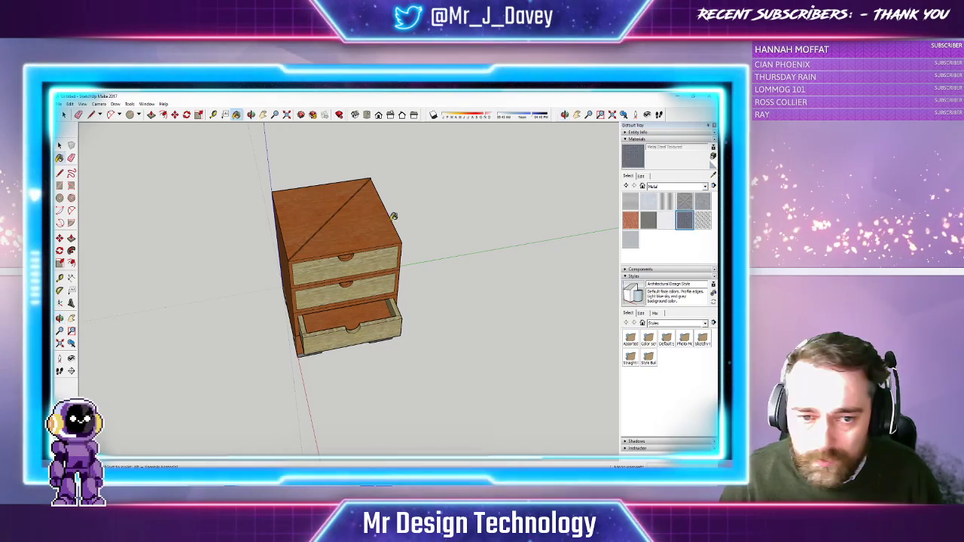
{"action": "left_click", "coordinate": [319, 197]}
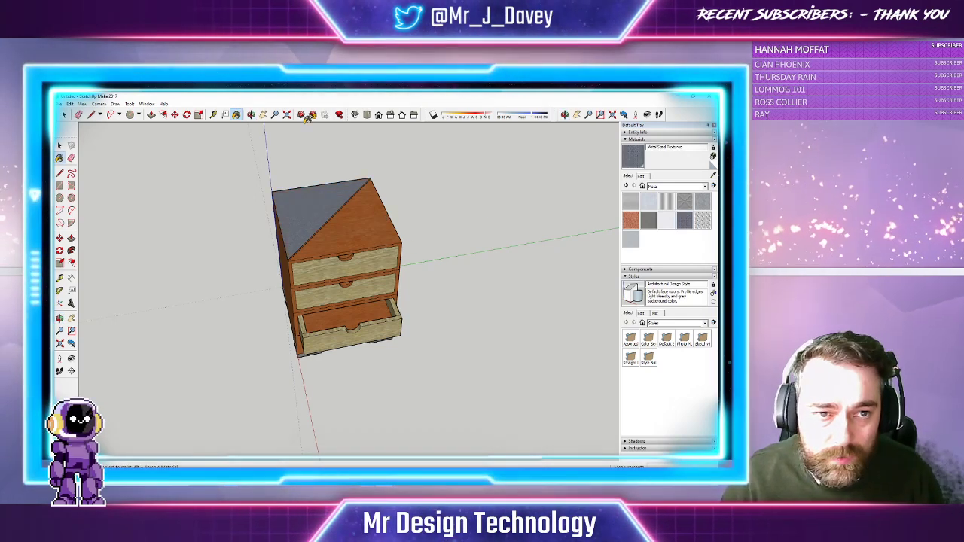
{"action": "left_click", "coordinate": [275, 114]}
{"action": "left_click_drag", "start_coordinate": [420, 218], "coordinate": [417, 167]}
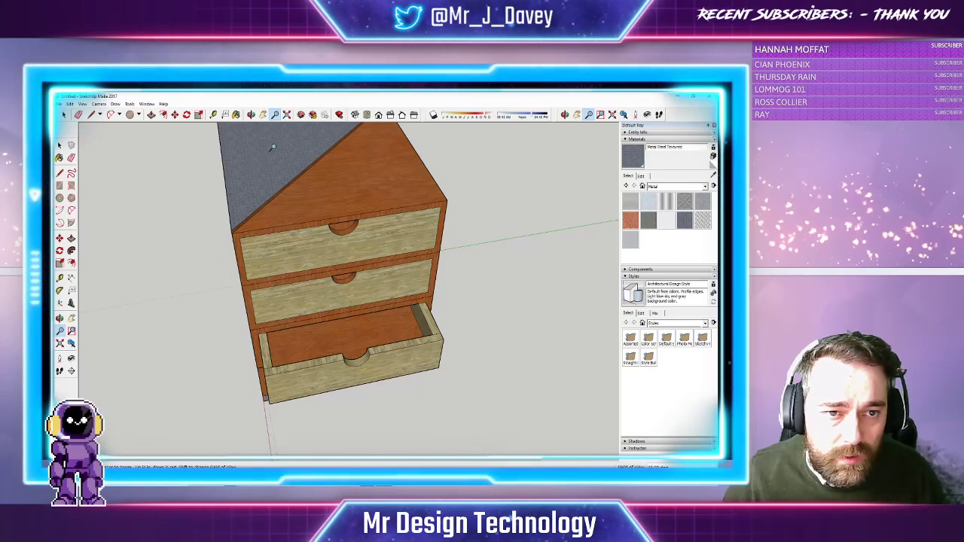
Orbit round until the drawer fronts face the viewer and select the top drawer's handle cutout
{"action": "middle_click_drag", "start_coordinate": [301, 125], "coordinate": [317, 222]}
{"action": "middle_click_drag", "start_coordinate": [226, 119], "coordinate": [176, 122]}
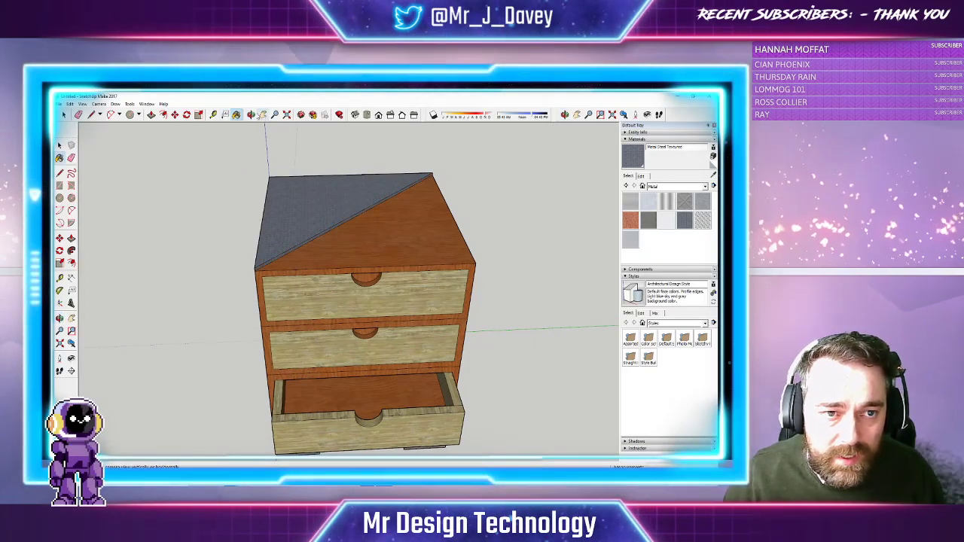
{"action": "mouse_move", "coordinate": [209, 133]}
{"action": "middle_mouse_down"}
{"action": "mouse_move", "coordinate": [329, 198]}
{"action": "mouse_move", "coordinate": [247, 121]}
{"action": "mouse_move", "coordinate": [225, 119]}
{"action": "middle_mouse_up"}
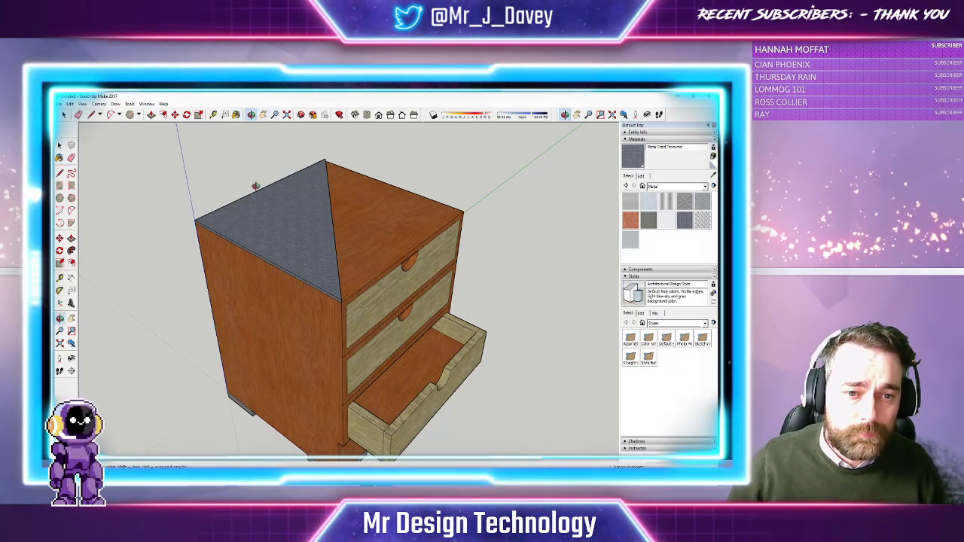
{"action": "middle_click_drag", "start_coordinate": [324, 158], "coordinate": [460, 162]}
{"action": "middle_click_drag", "start_coordinate": [214, 128], "coordinate": [248, 140]}
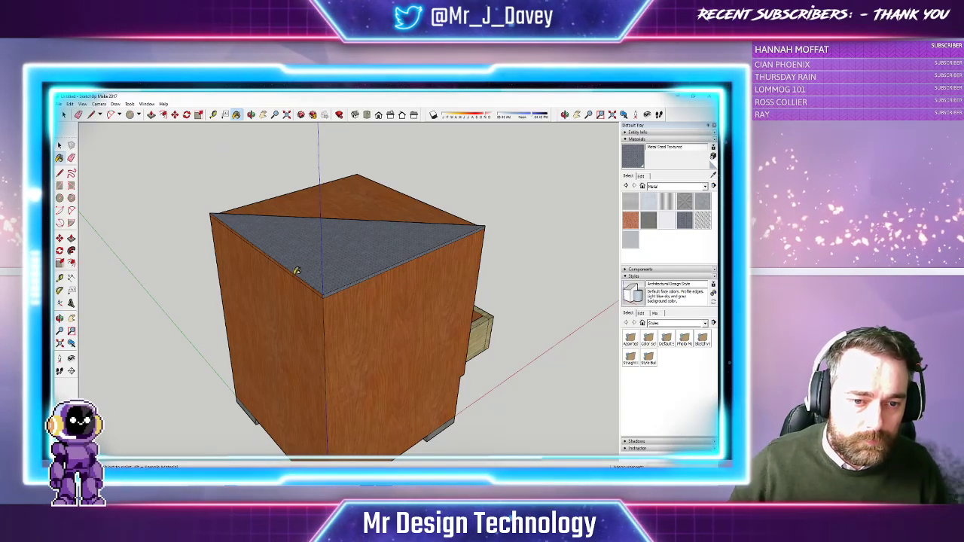
{"action": "middle_click_drag", "start_coordinate": [482, 235], "coordinate": [352, 237]}
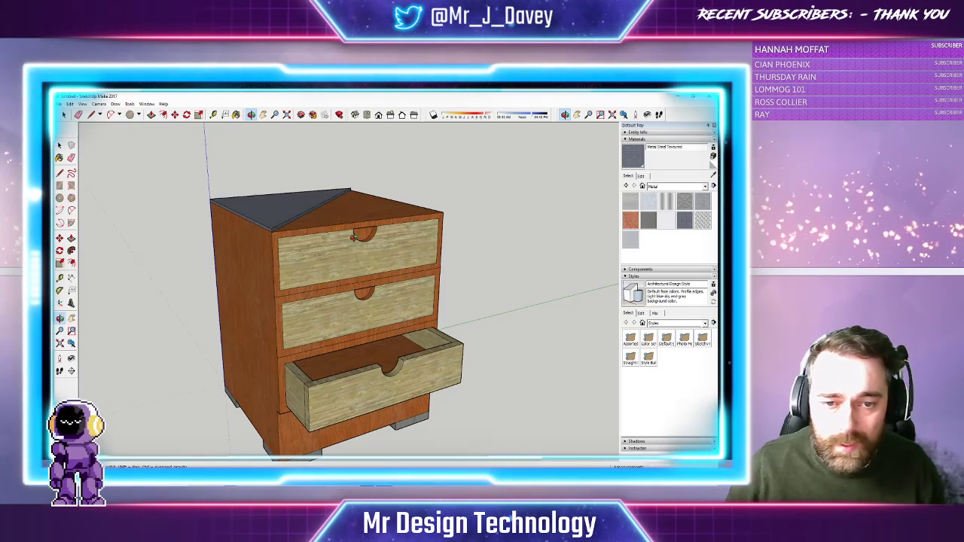
{"action": "left_click", "coordinate": [151, 114]}
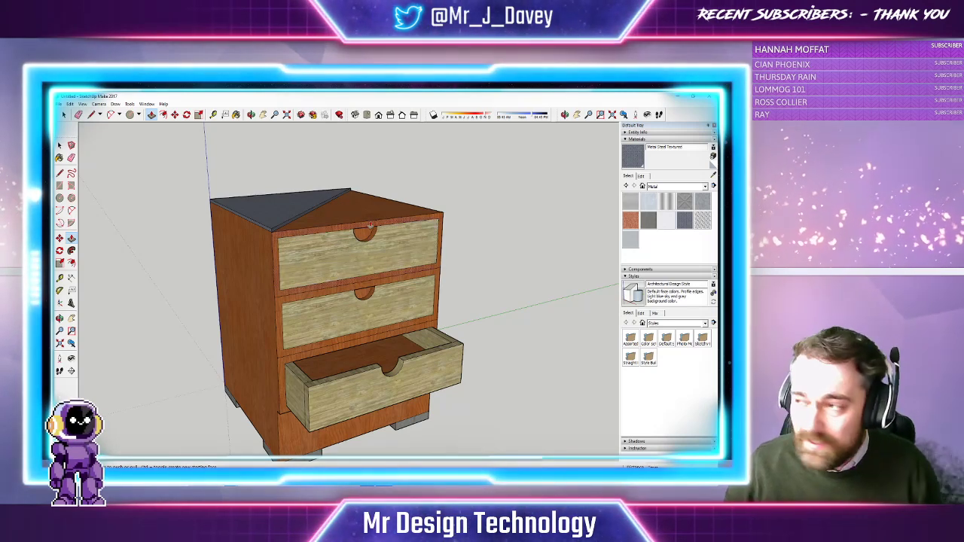
{"action": "left_click", "coordinate": [64, 115]}
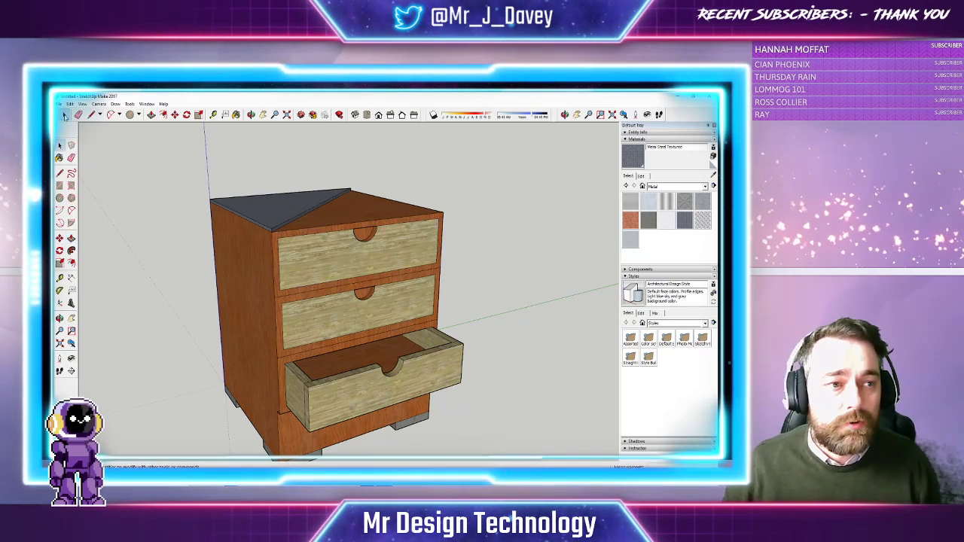
{"action": "left_click", "coordinate": [357, 232]}
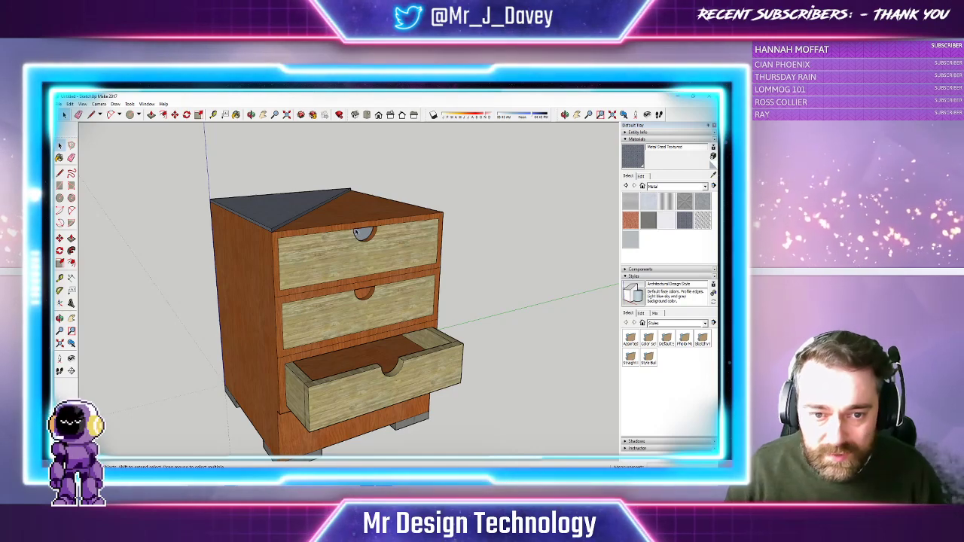
{"action": "middle_click_drag", "start_coordinate": [395, 230], "coordinate": [365, 204]}
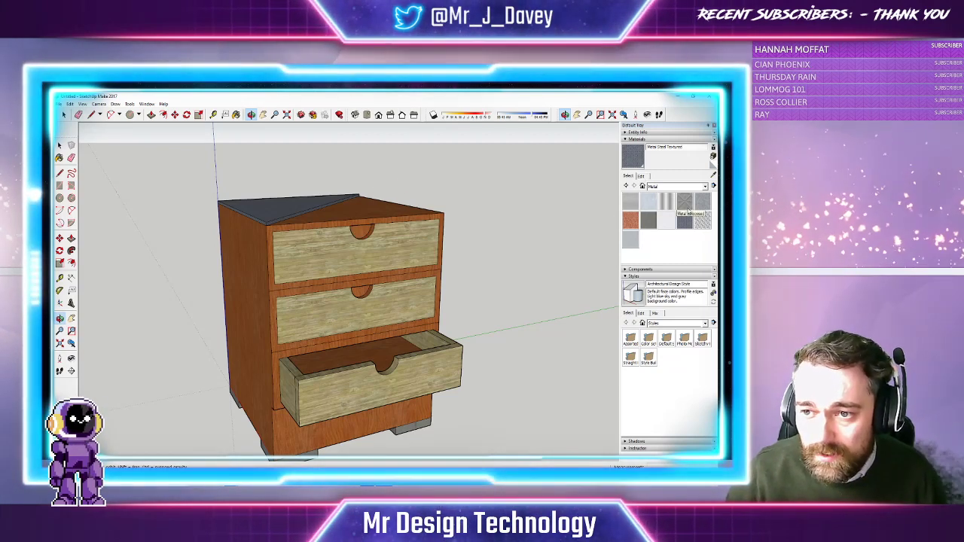
Pick black from the Colors materials and paint the top and middle handle cutouts
{"action": "left_click", "coordinate": [678, 186]}
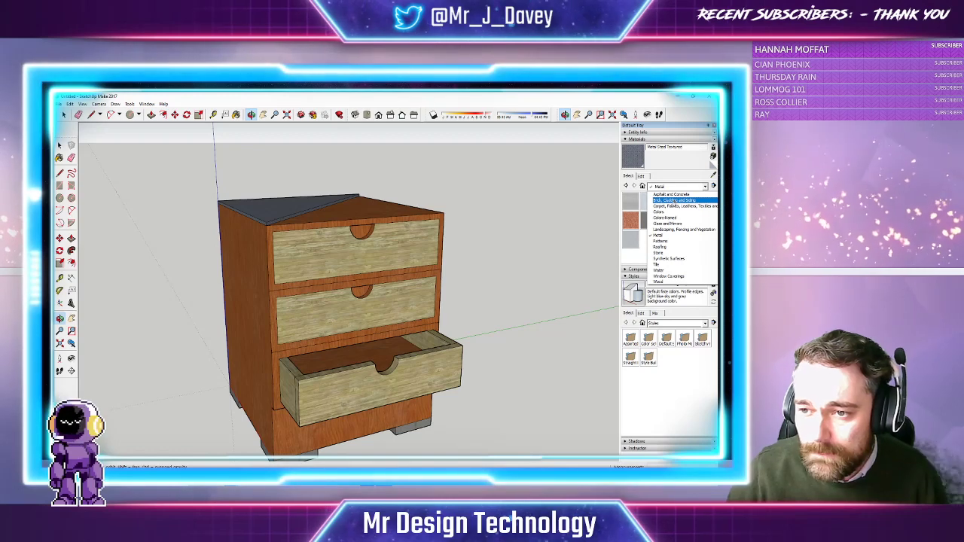
{"action": "left_click", "coordinate": [667, 212]}
{"action": "scroll", "coordinate": [669, 250], "scroll_direction": "down", "scroll_amount": 8}
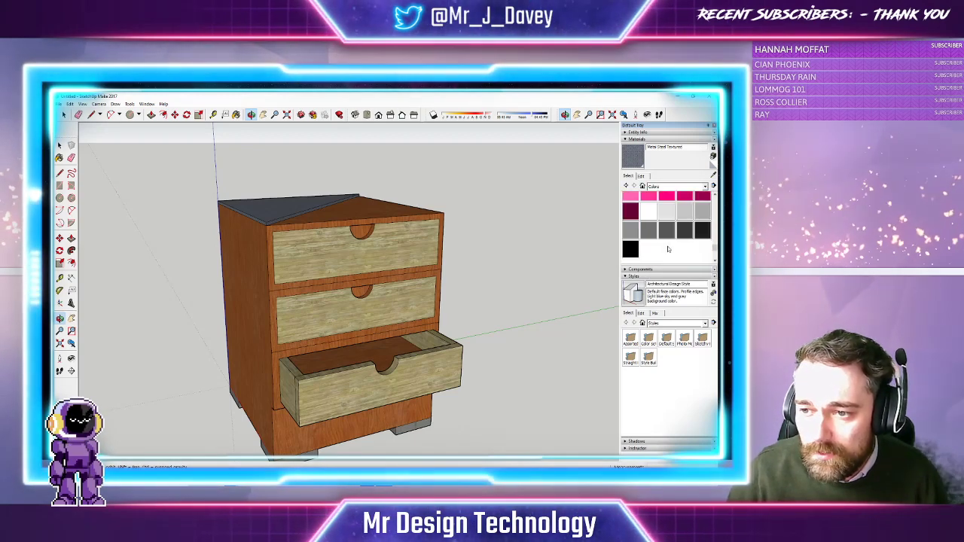
{"action": "scroll", "coordinate": [668, 250], "scroll_direction": "down", "scroll_amount": 3}
{"action": "left_click", "coordinate": [630, 201]}
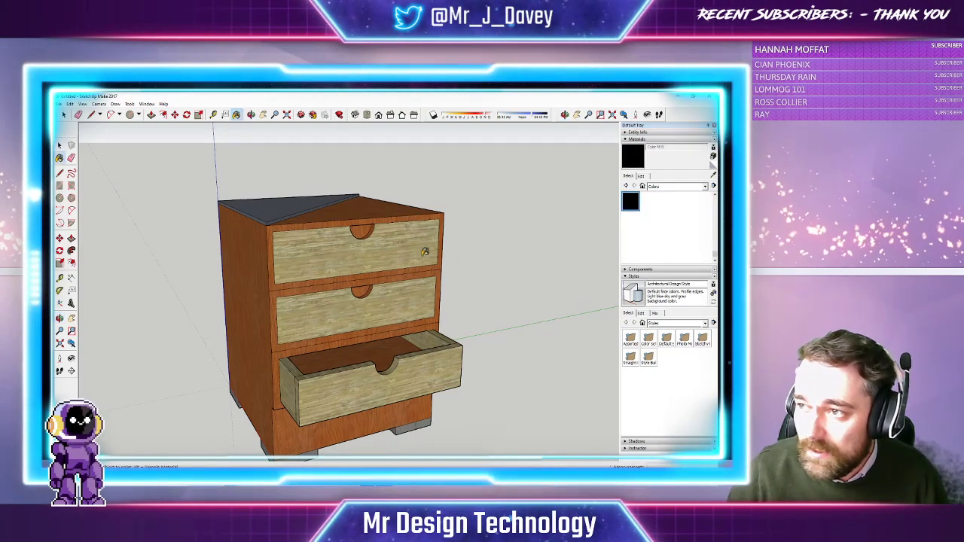
{"action": "left_click", "coordinate": [363, 230]}
{"action": "left_click", "coordinate": [365, 290]}
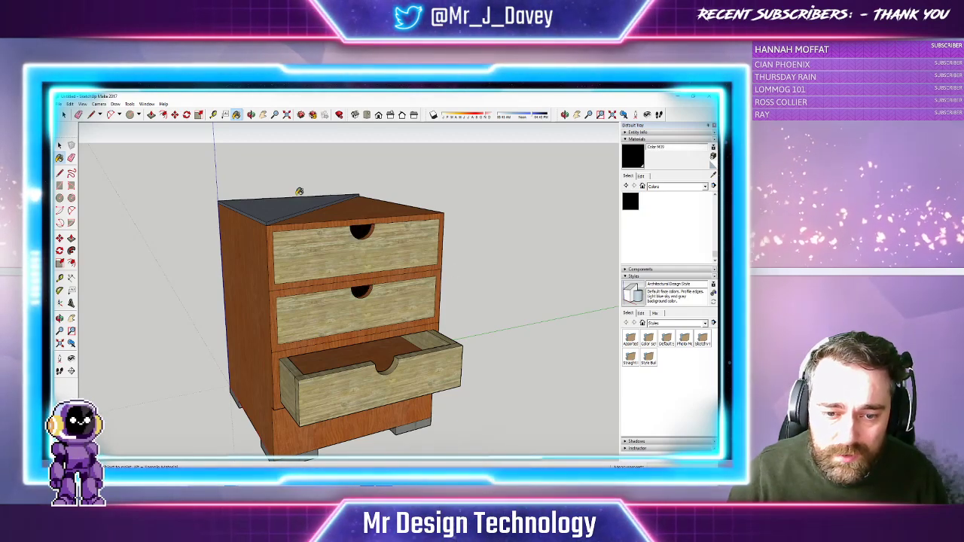
Orbit, zoom out and pan so the whole chest is centred in view
{"action": "middle_click_drag", "start_coordinate": [369, 226], "coordinate": [330, 214]}
{"action": "left_click", "coordinate": [276, 114]}
{"action": "scroll", "coordinate": [379, 183], "scroll_direction": "down", "scroll_amount": 4}
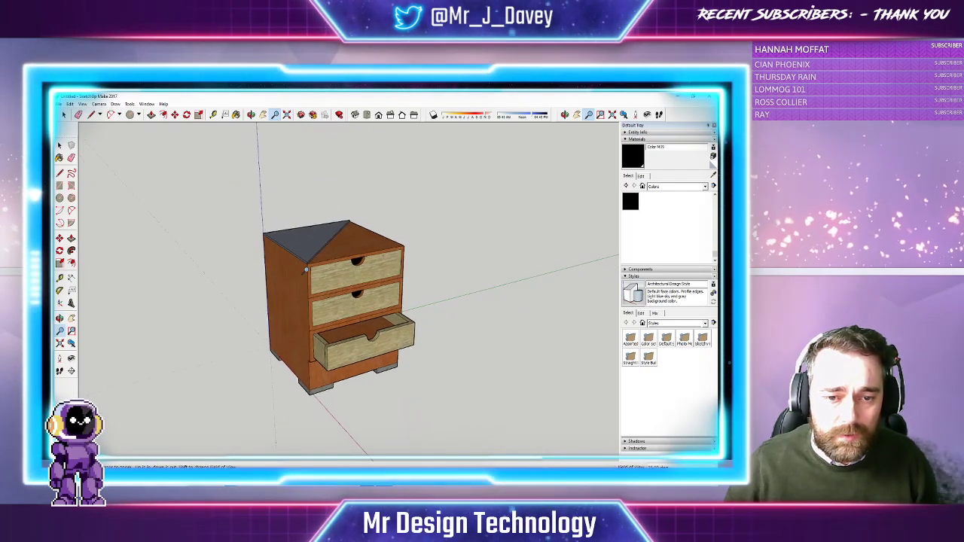
{"action": "left_click", "coordinate": [265, 116]}
{"action": "left_click_drag", "start_coordinate": [337, 222], "coordinate": [365, 197]}
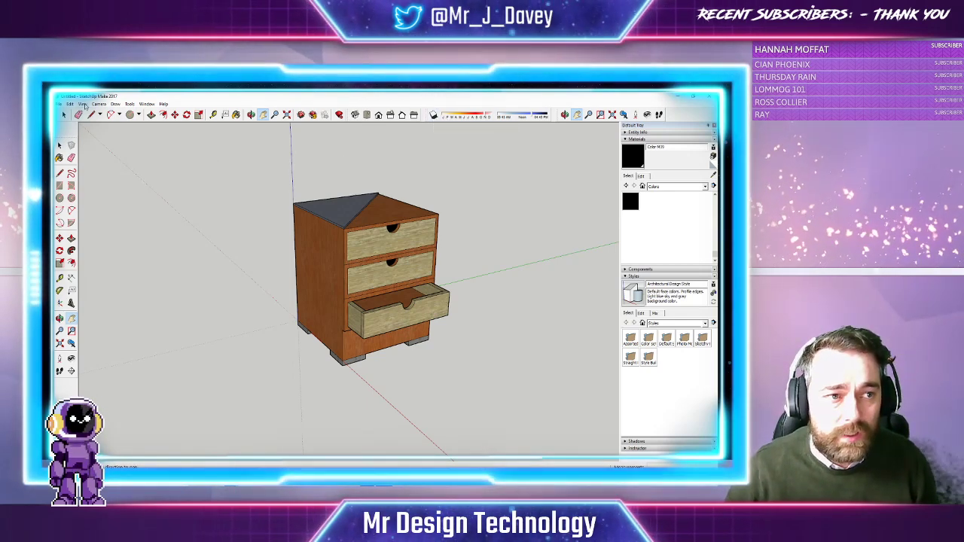
Add the Shadows toolbar via View > Toolbars and switch shadows on
{"action": "left_click", "coordinate": [83, 104]}
{"action": "left_click", "coordinate": [91, 114]}
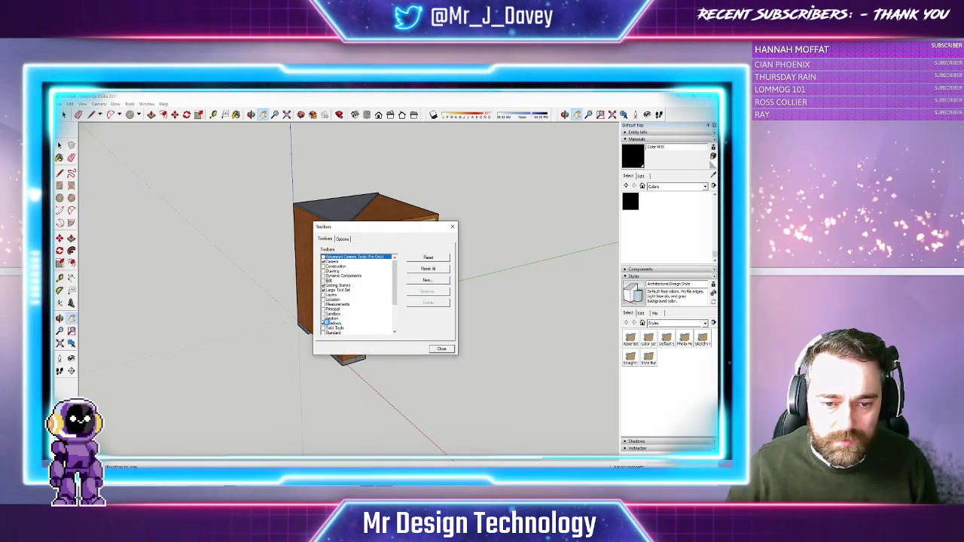
{"action": "left_click", "coordinate": [443, 348]}
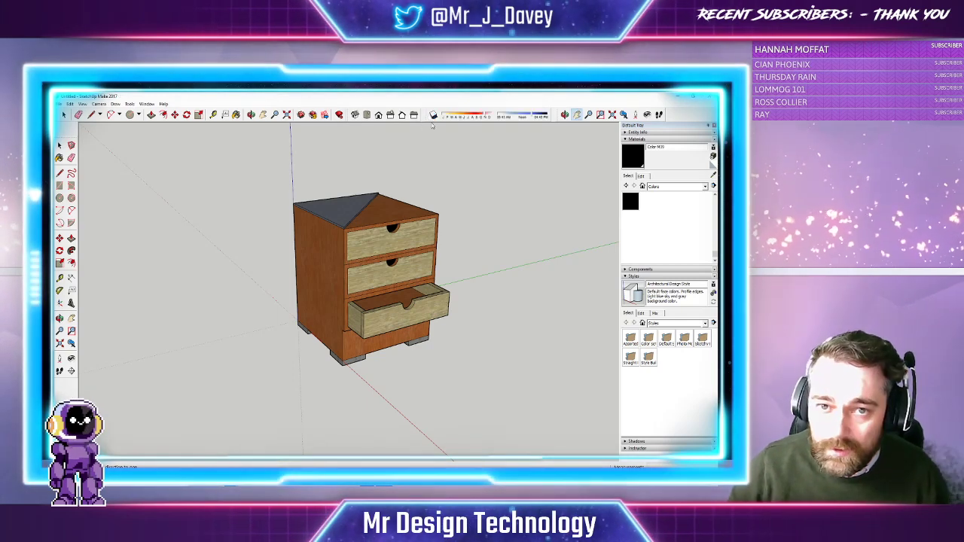
{"action": "left_click", "coordinate": [433, 115]}
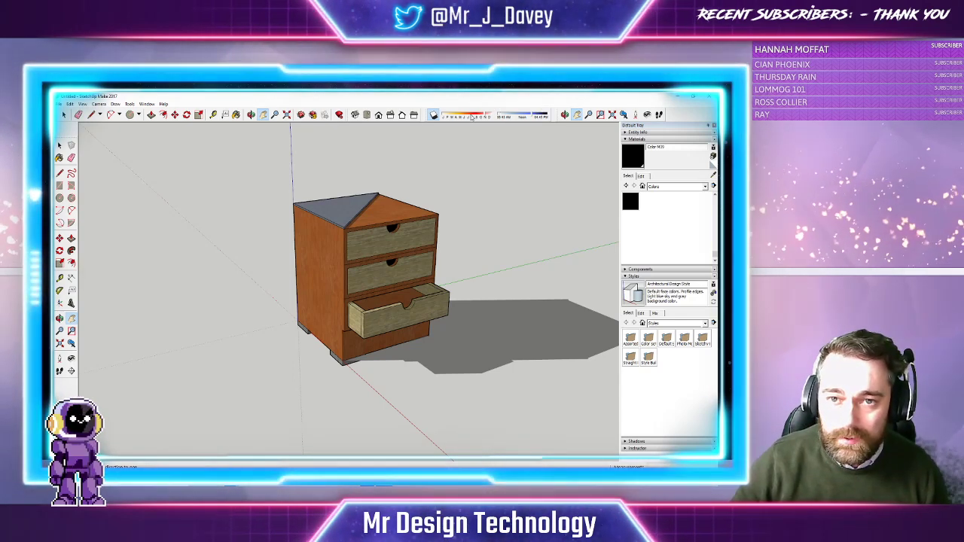
Adjust the shadow time so the chest's shadow lengthens toward the lower right
{"action": "left_click_drag", "start_coordinate": [471, 117], "coordinate": [466, 118]}
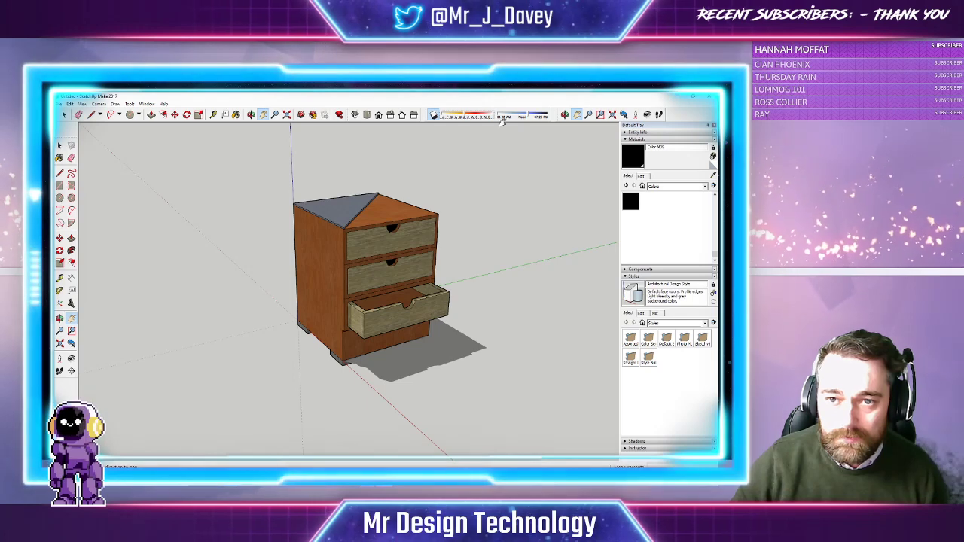
{"action": "left_click_drag", "start_coordinate": [526, 116], "coordinate": [533, 119]}
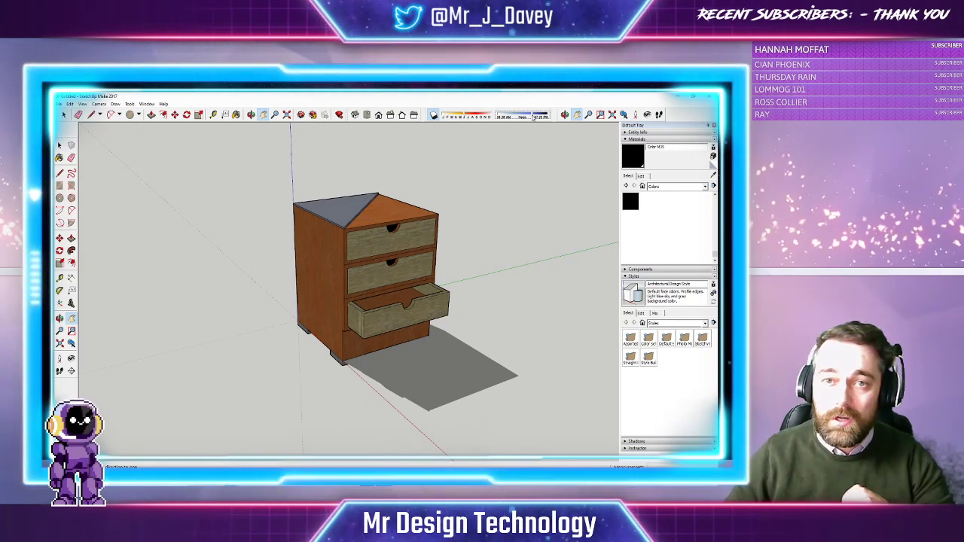
{"action": "left_click_drag", "start_coordinate": [534, 116], "coordinate": [519, 119]}
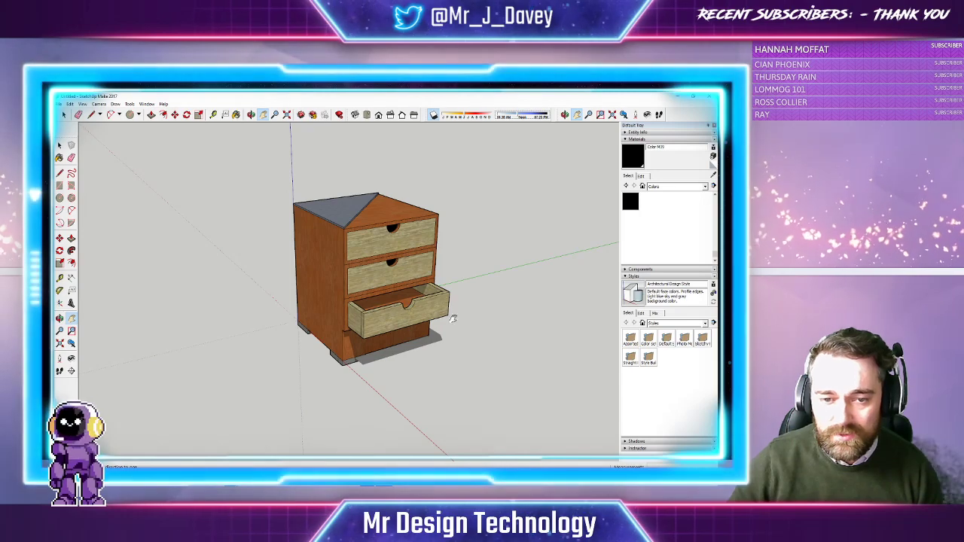
{"action": "middle_click_drag", "start_coordinate": [267, 125], "coordinate": [371, 231]}
{"action": "left_click_drag", "start_coordinate": [371, 231], "coordinate": [377, 247]}
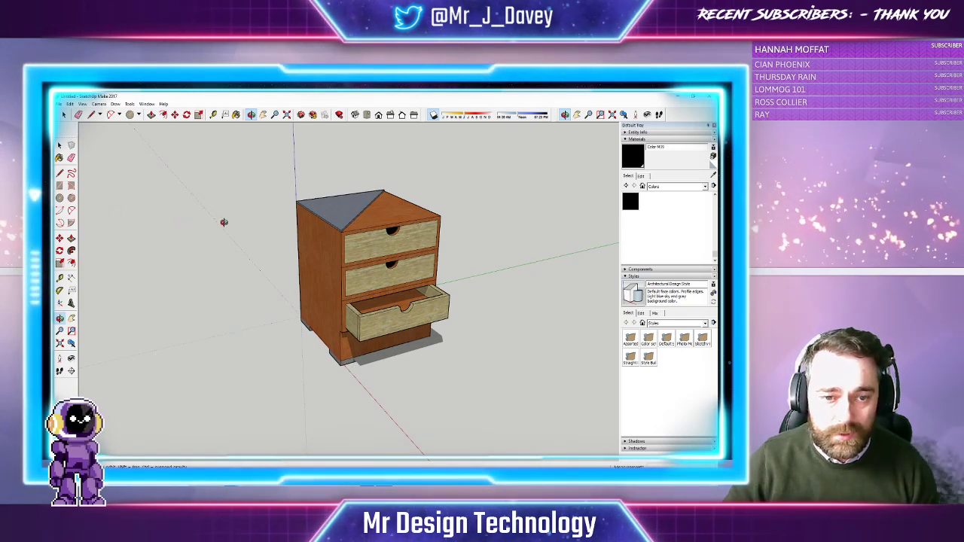
Move the entire chest slightly up and left by its bottom front corner, then clear the selection
{"action": "key", "text": "ctrl+a"}
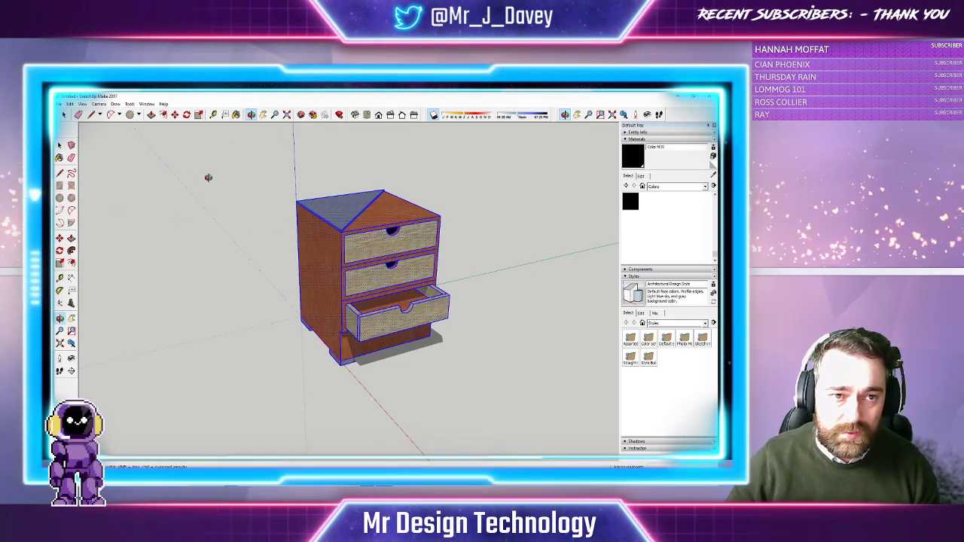
{"action": "left_click", "coordinate": [176, 115]}
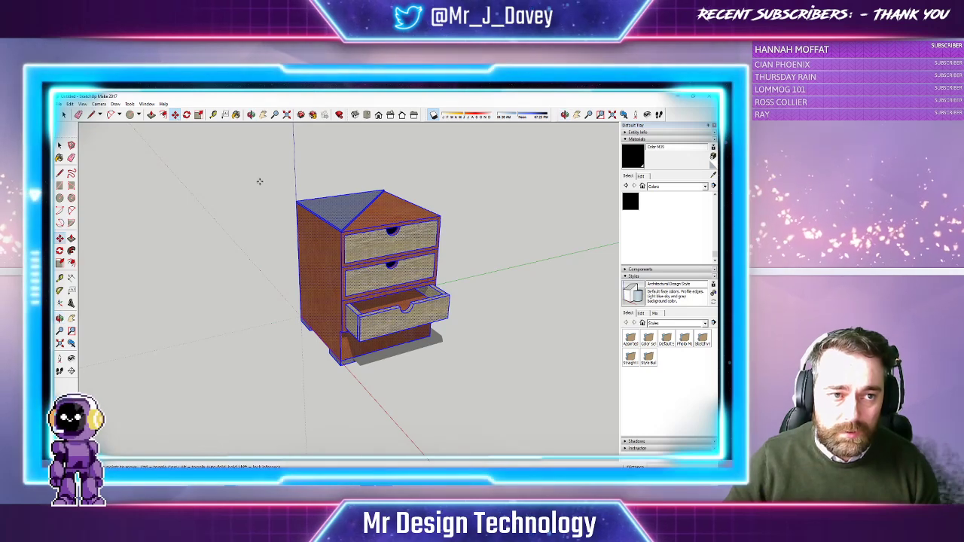
{"action": "left_click", "coordinate": [340, 365]}
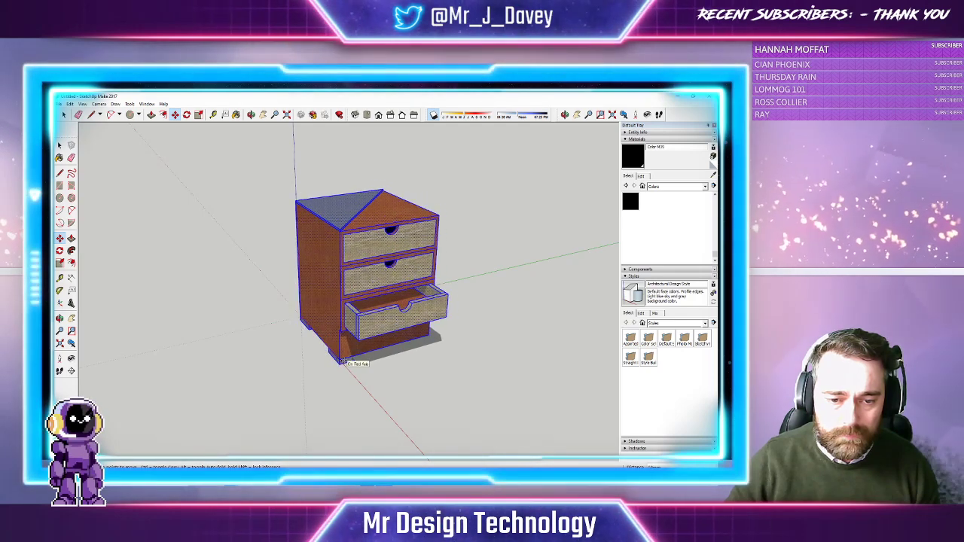
{"action": "left_click", "coordinate": [342, 357]}
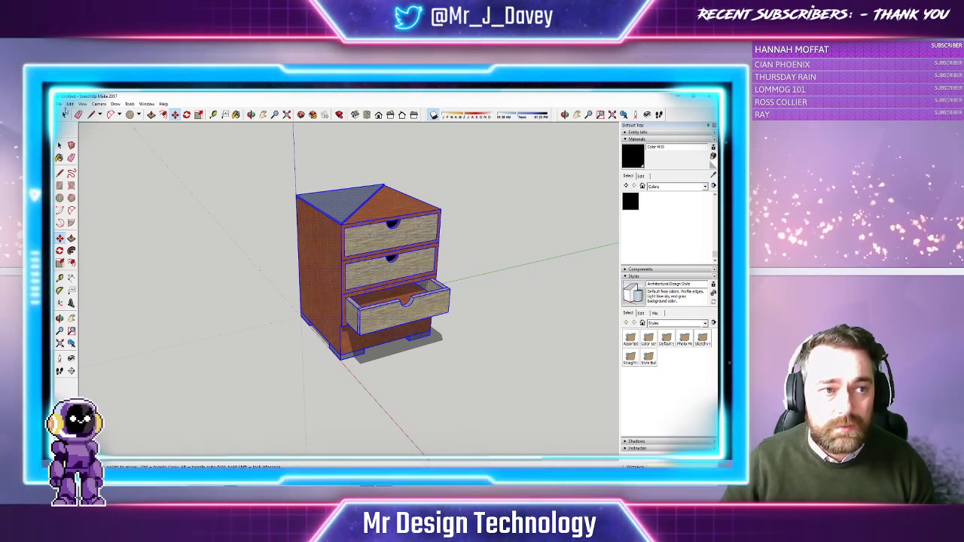
{"action": "left_click", "coordinate": [64, 114]}
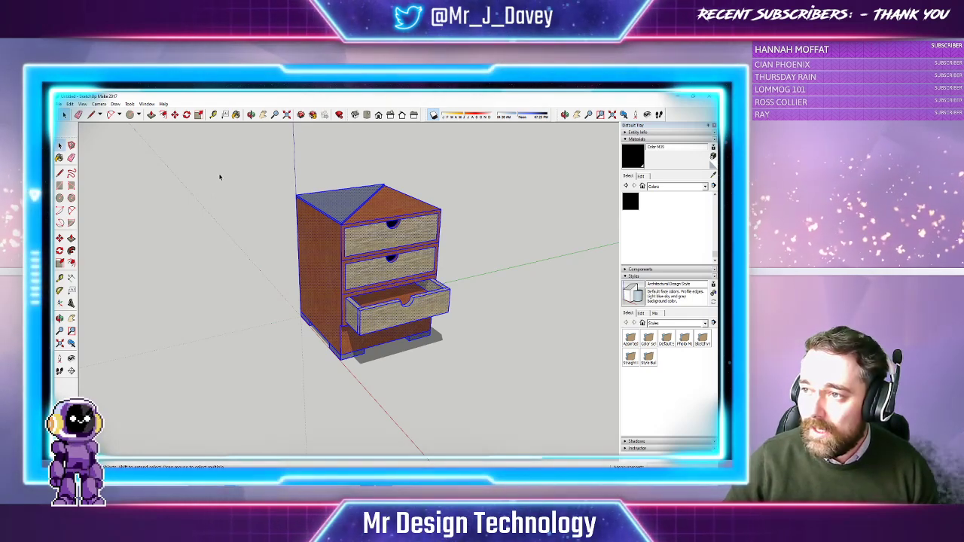
{"action": "left_click", "coordinate": [252, 181]}
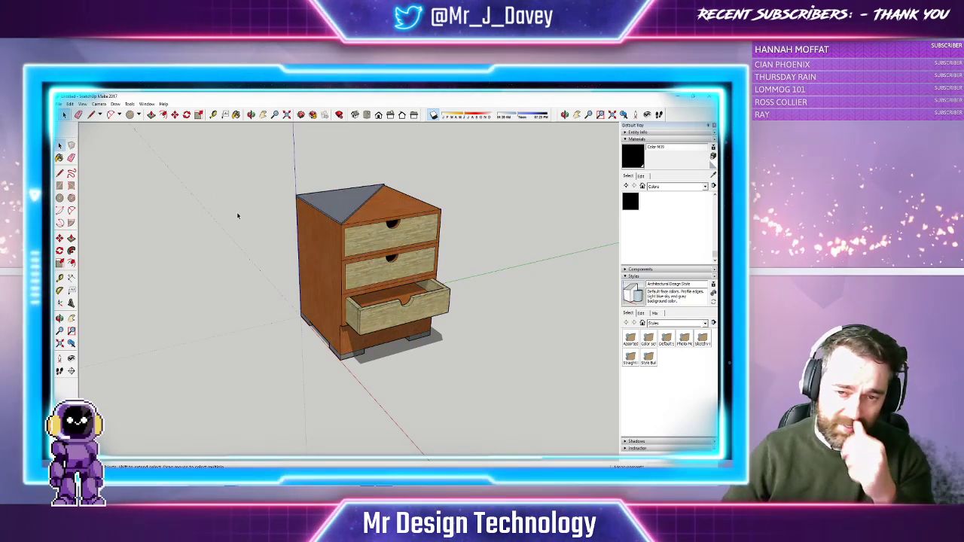